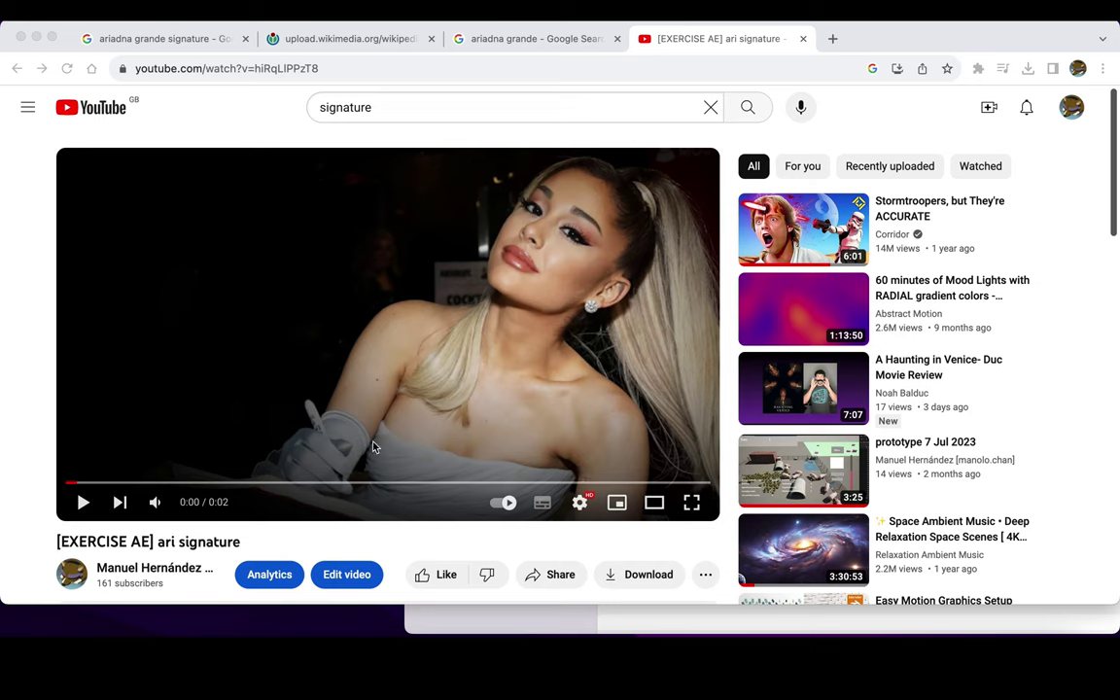
Step: Play through the "ari signature" example video and review the Ariana Grande search results and the autograph SVG
{"action": "left_click", "coordinate": [74, 483]}
{"action": "left_click_drag", "start_coordinate": [76, 486], "coordinate": [49, 482]}
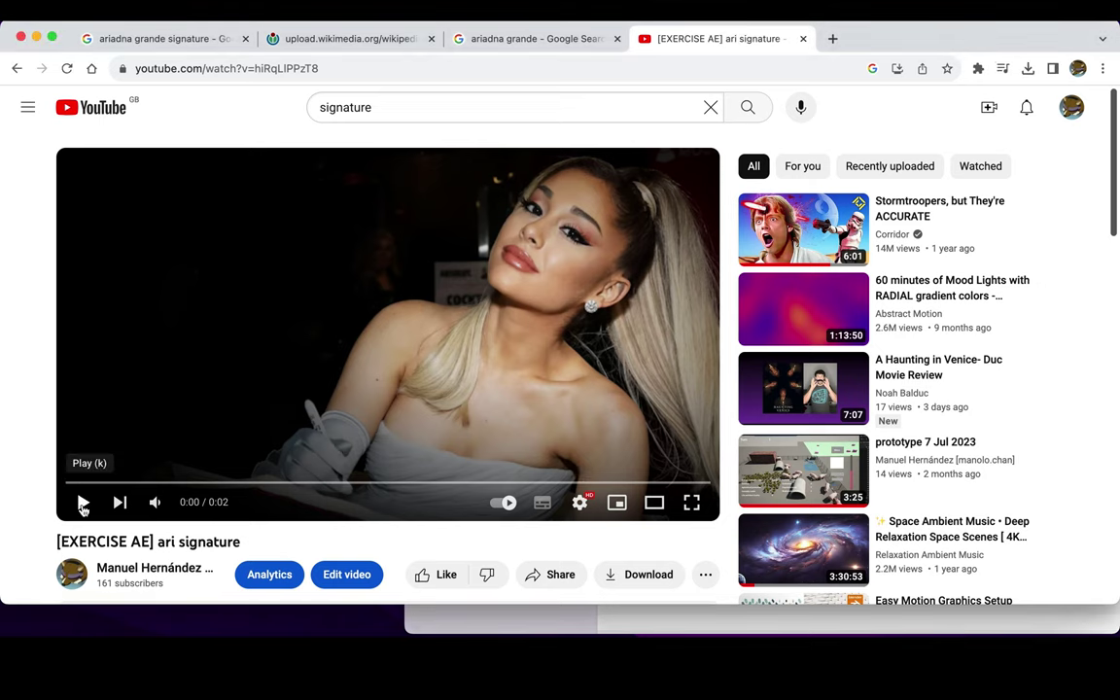
{"action": "left_click", "coordinate": [83, 503]}
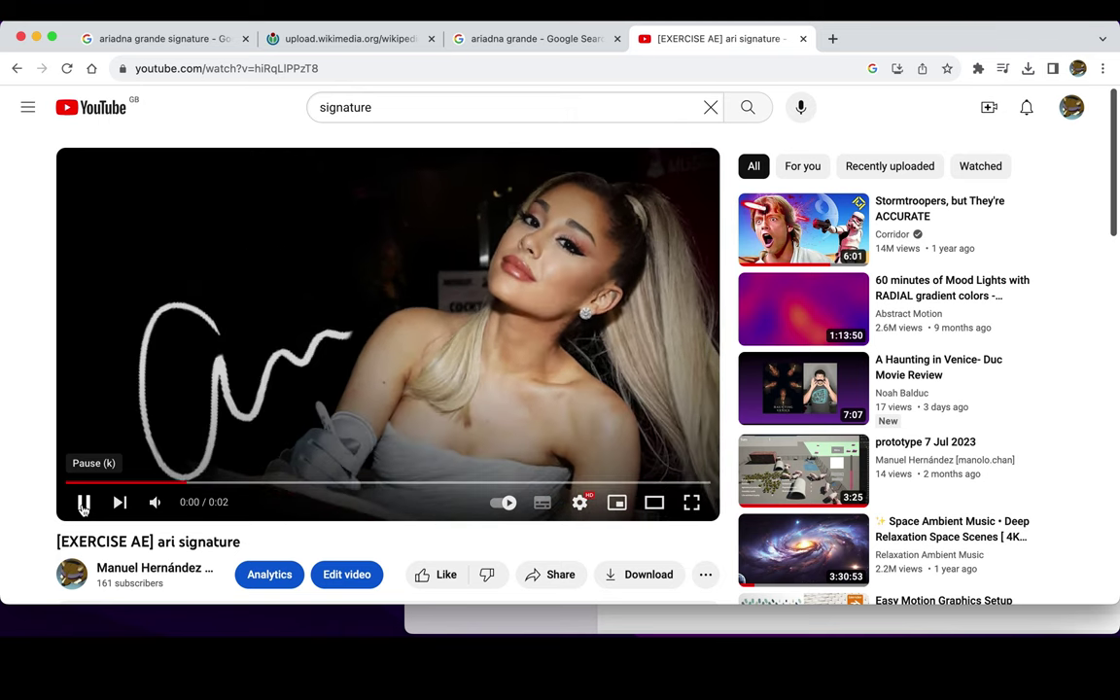
{"action": "left_click", "coordinate": [83, 503]}
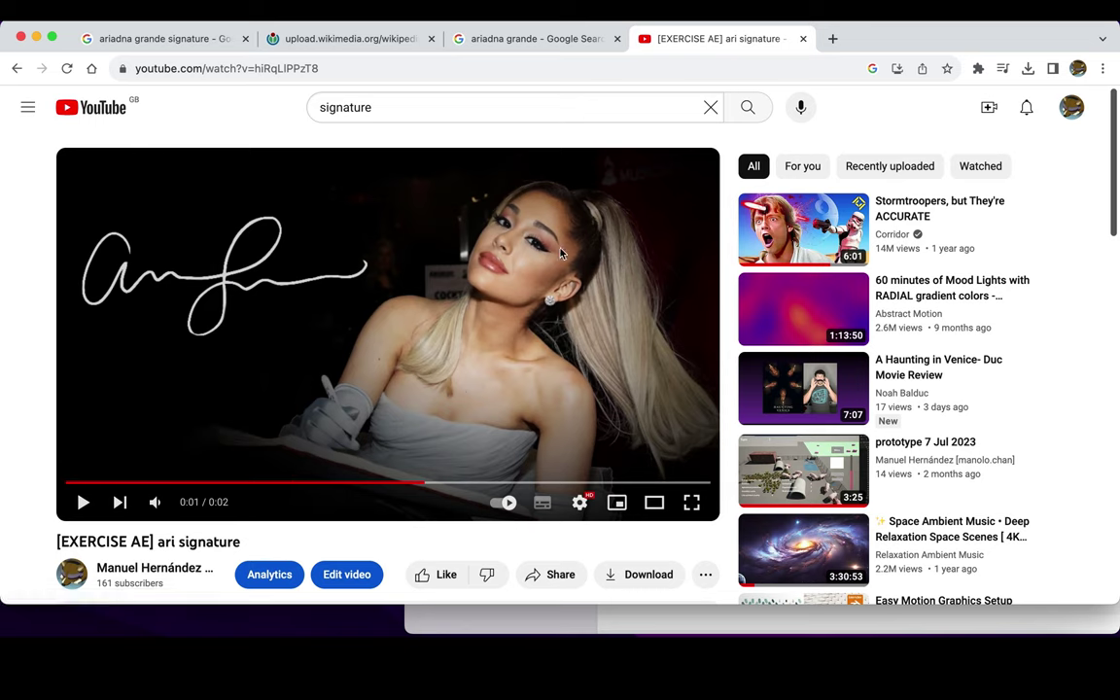
{"action": "left_click", "coordinate": [84, 502]}
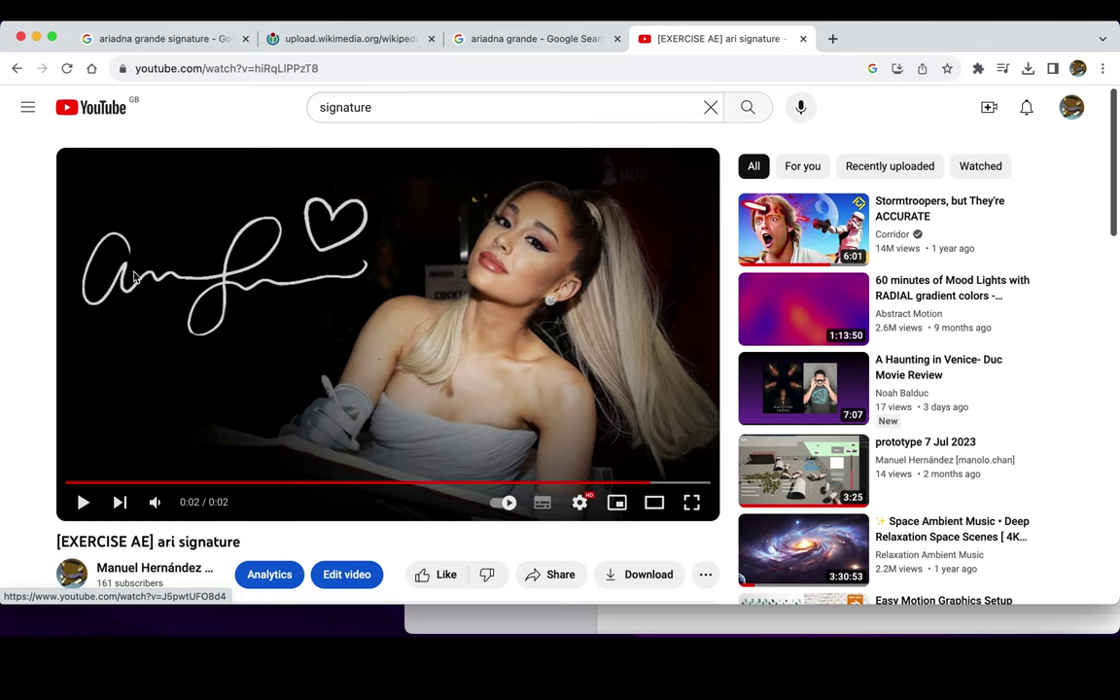
{"action": "left_click", "coordinate": [505, 40]}
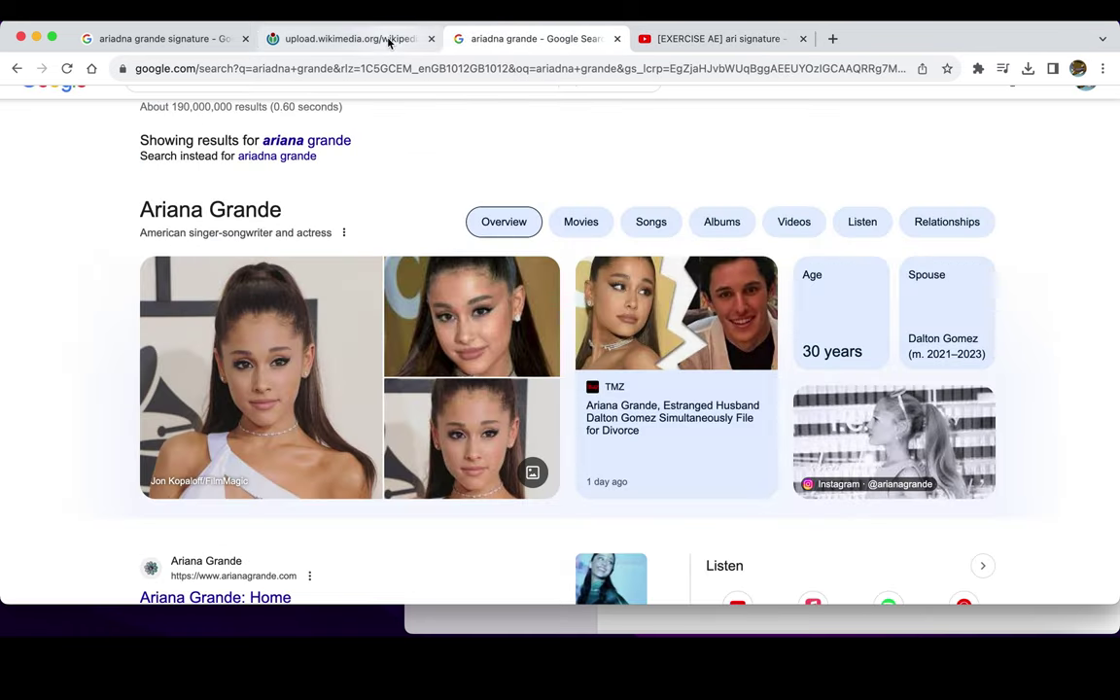
{"action": "left_click", "coordinate": [350, 39]}
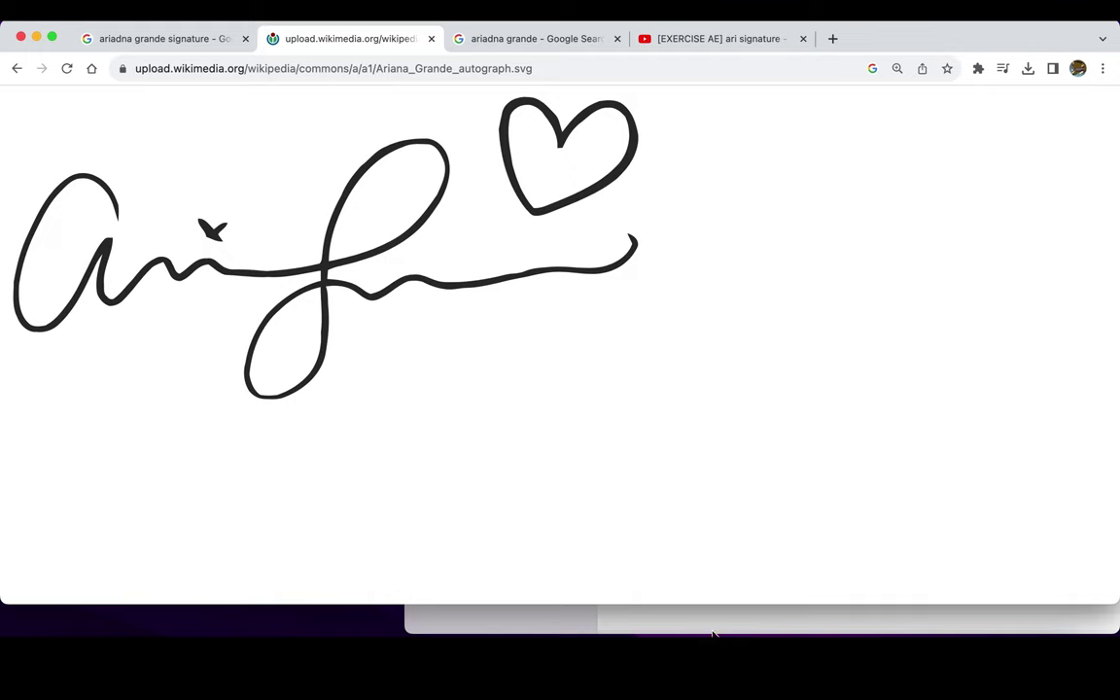
Step: Switch to Photoshop with the signature screenshot open and show the document's layers
{"action": "left_click", "coordinate": [750, 630]}
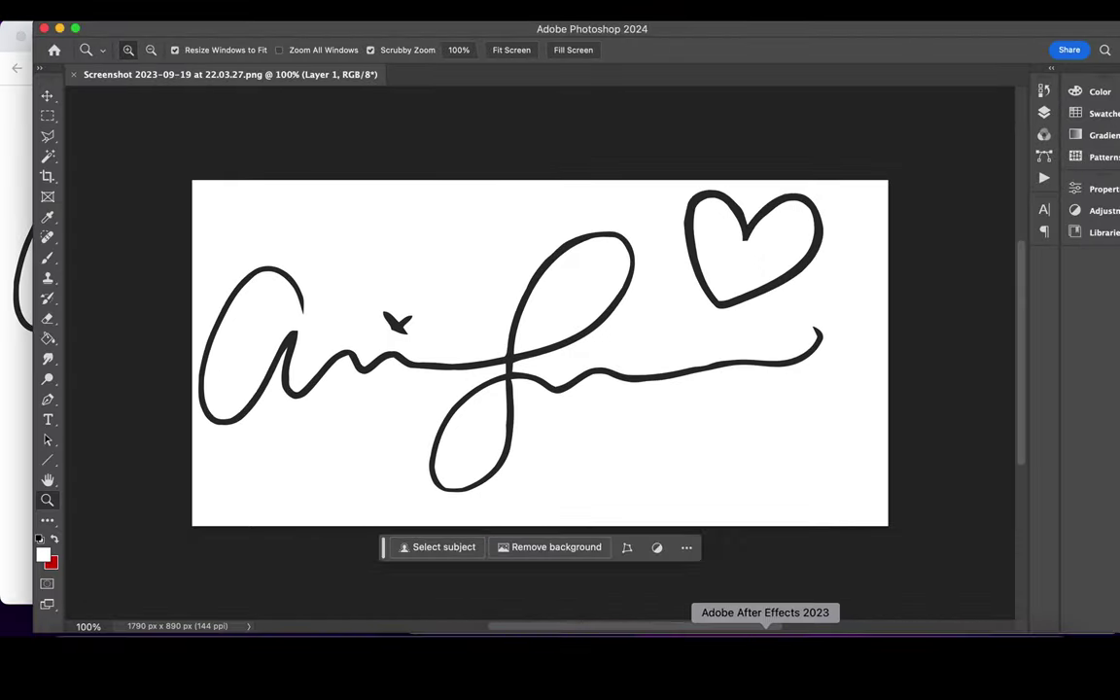
{"action": "left_click_drag", "start_coordinate": [684, 40], "coordinate": [656, 37]}
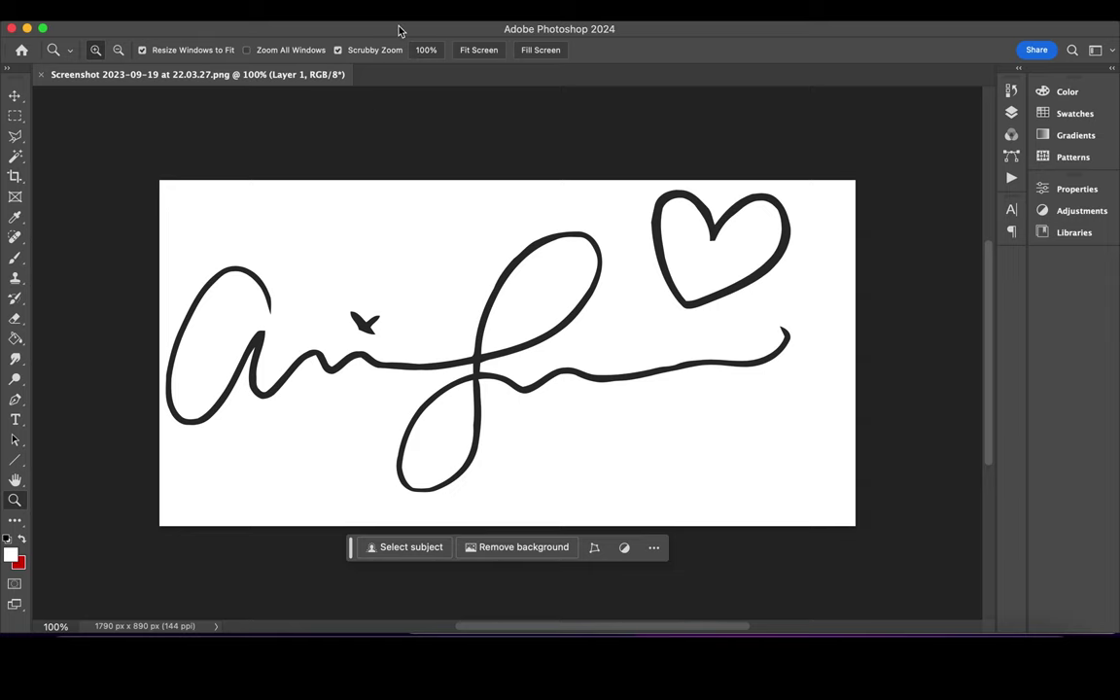
{"action": "left_click", "coordinate": [482, 10]}
{"action": "left_click", "coordinate": [626, 342]}
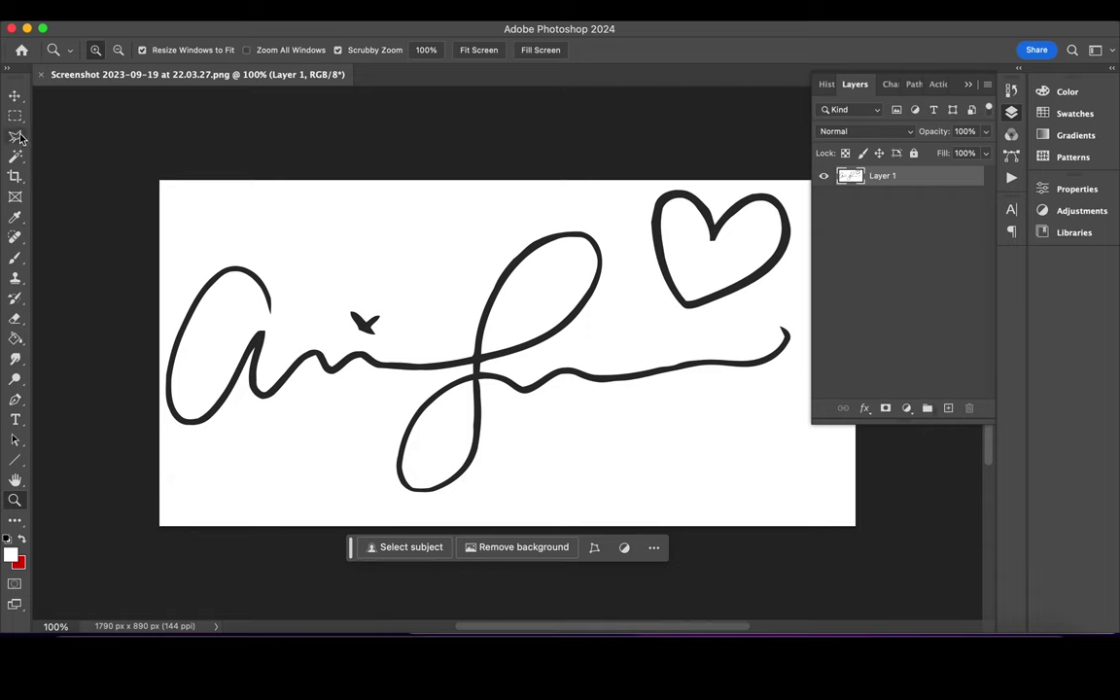
Step: Select the black signature strokes with Color Range by sampling a stroke colour and slightly raising the fuzziness
{"action": "left_click", "coordinate": [336, 9]}
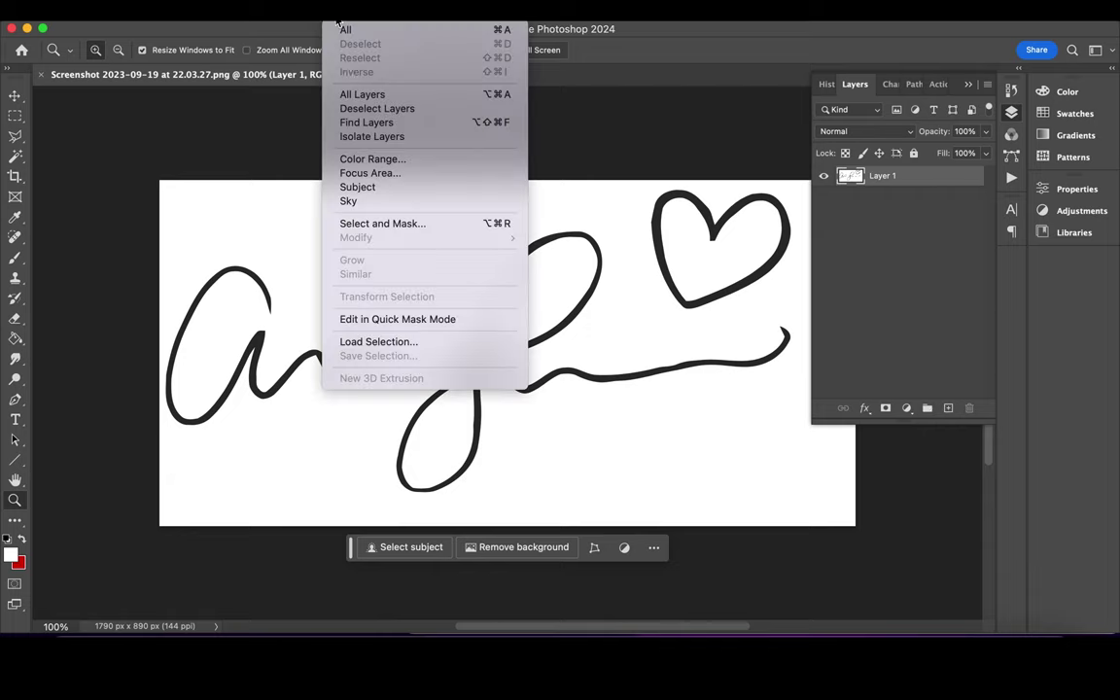
{"action": "left_click", "coordinate": [371, 162]}
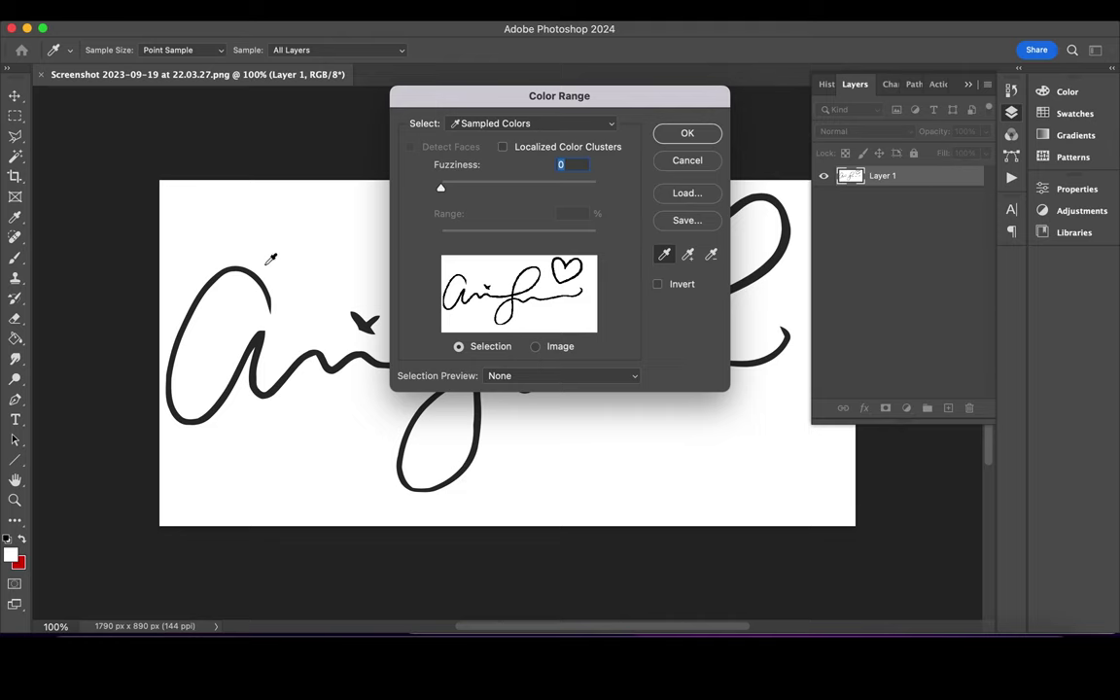
{"action": "left_click", "coordinate": [247, 274]}
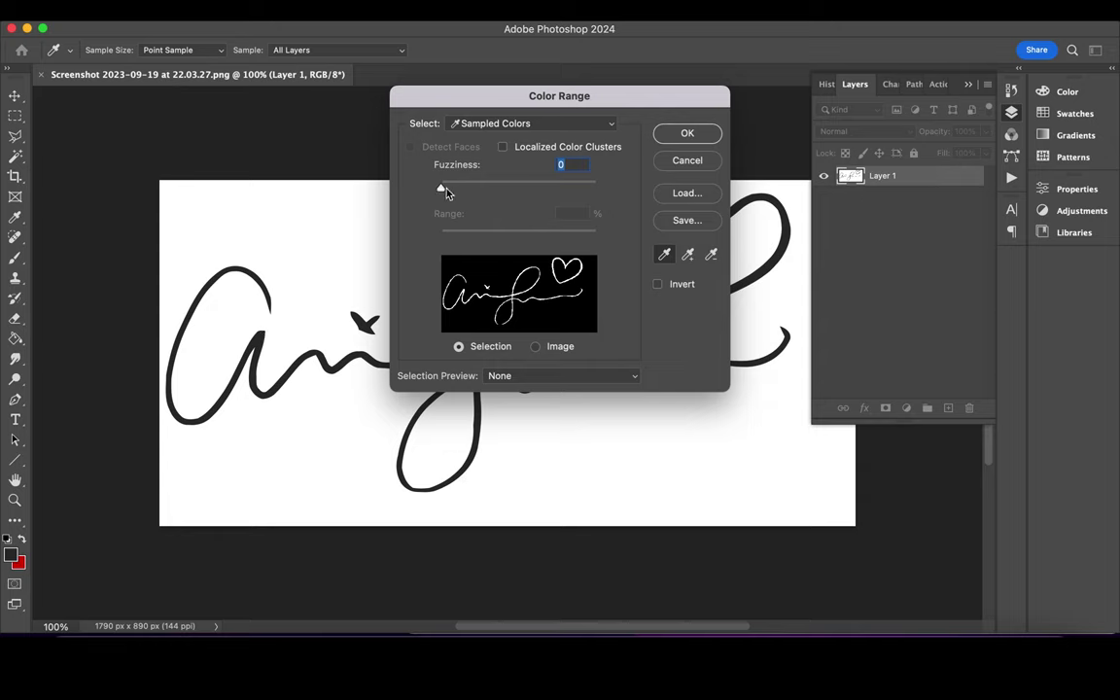
{"action": "mouse_move", "coordinate": [442, 190]}
{"action": "left_mouse_down"}
{"action": "mouse_move", "coordinate": [460, 188]}
{"action": "mouse_move", "coordinate": [450, 192]}
{"action": "left_mouse_up"}
{"action": "left_click", "coordinate": [687, 133]}
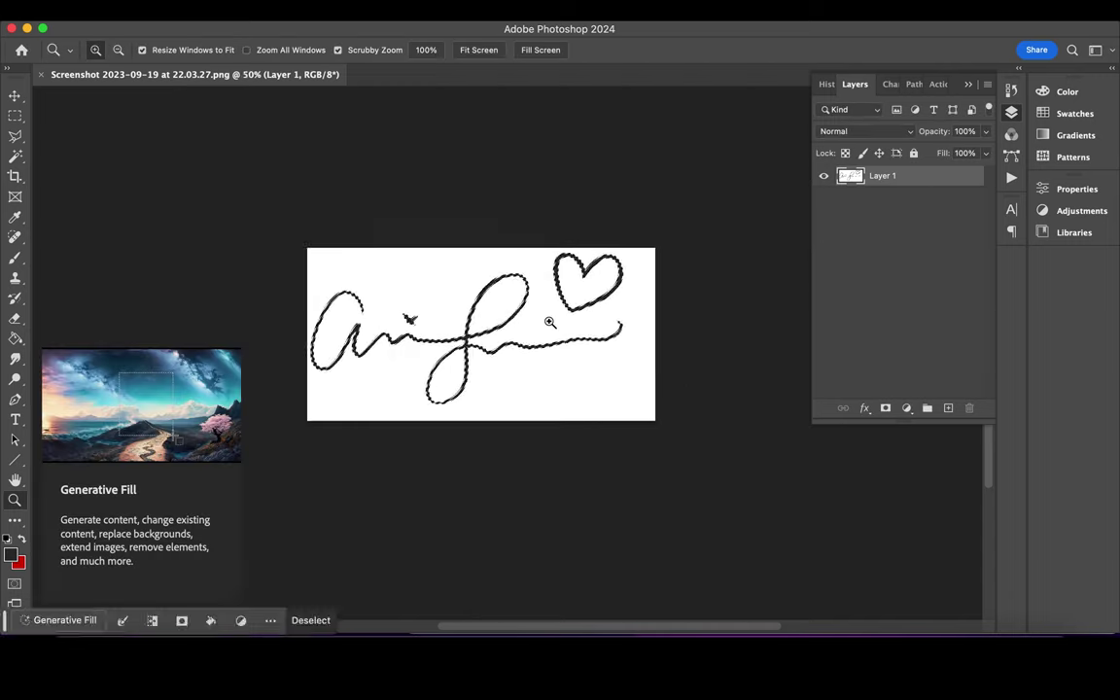
Step: Try masking Layer 1 with the signature selection and undo the mask
{"action": "left_click", "coordinate": [550, 320]}
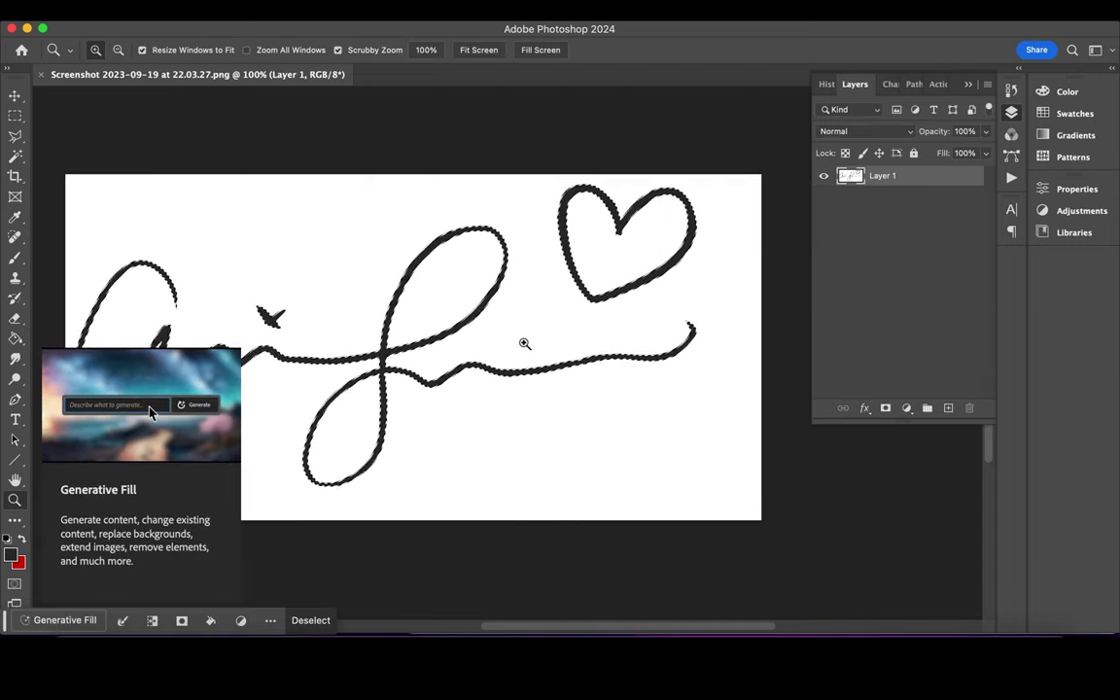
{"action": "left_click", "coordinate": [887, 409]}
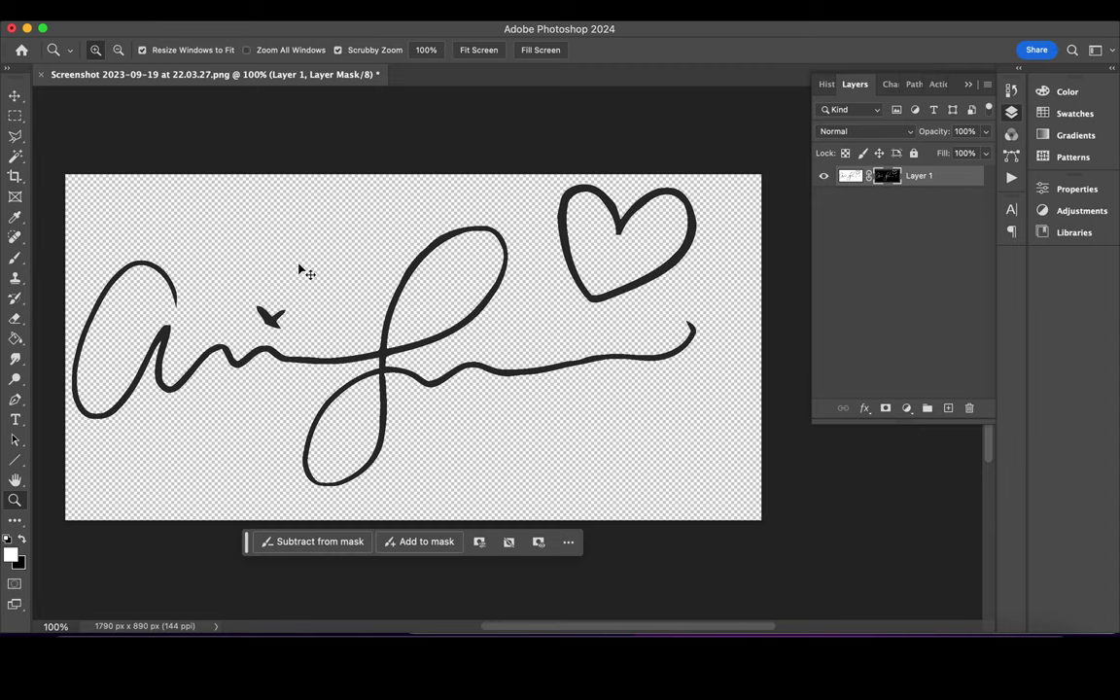
{"action": "key", "text": "super+z"}
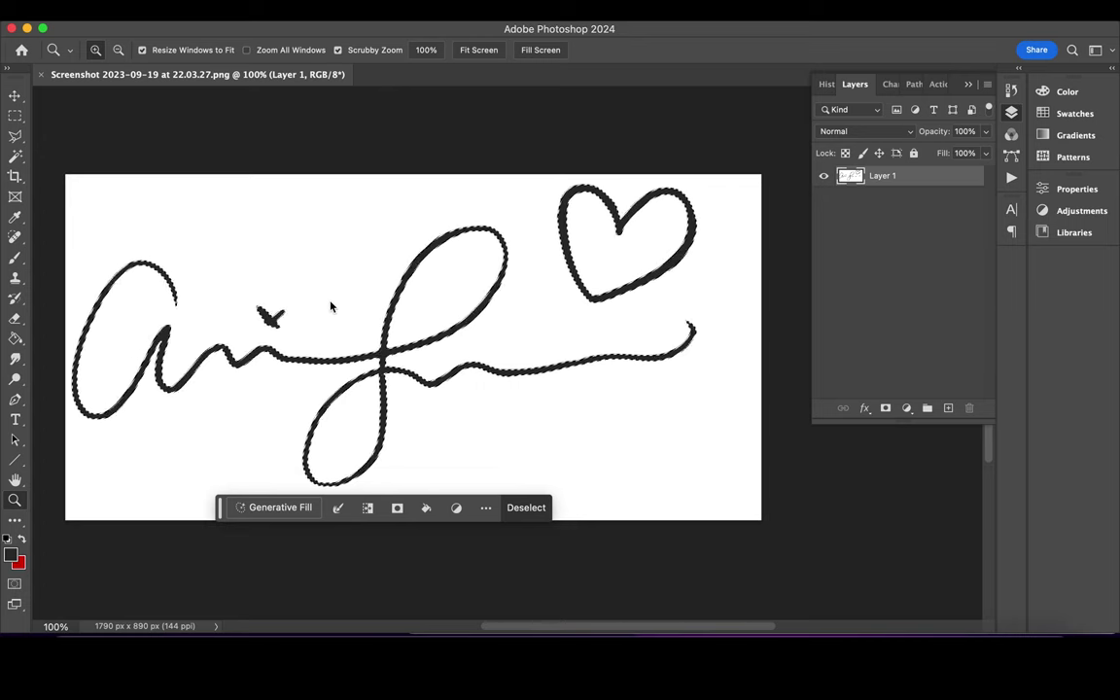
Step: Copy the selected signature to a new layer and delete the original Layer 1 with the white background
{"action": "key", "text": "super+j"}
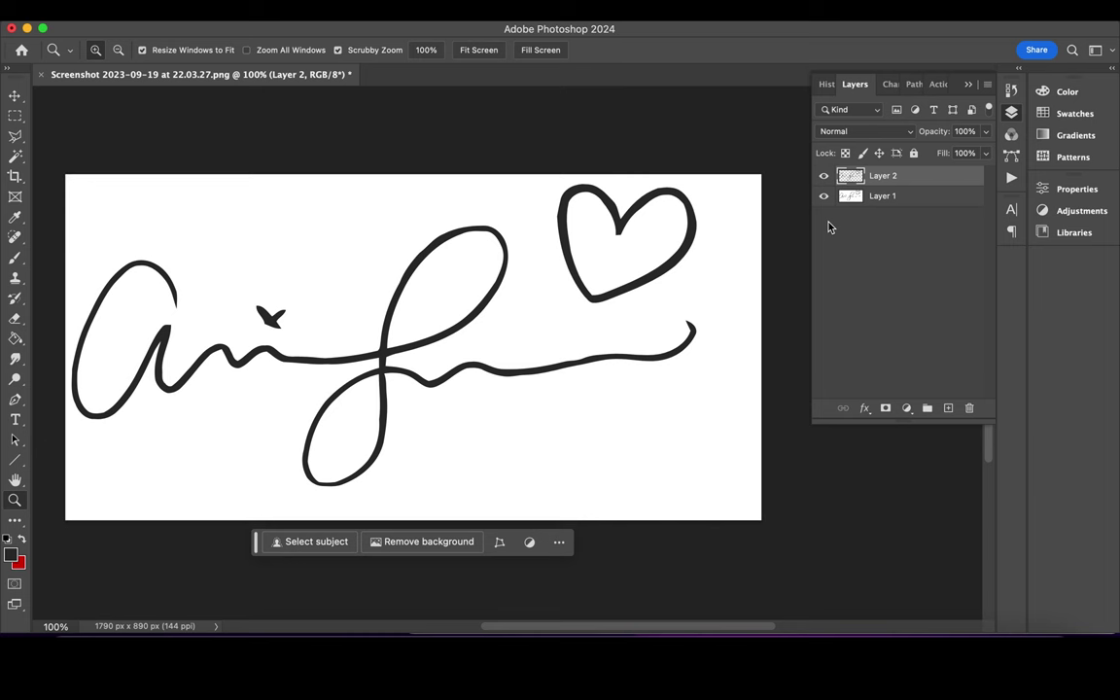
{"action": "left_click", "coordinate": [824, 197]}
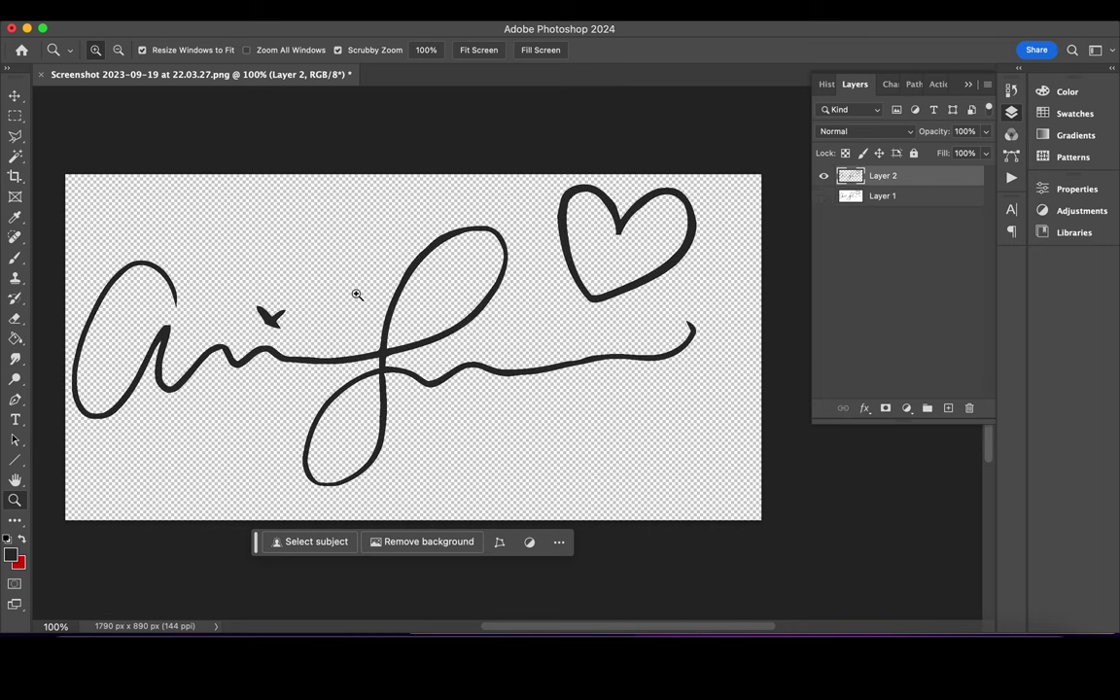
{"action": "left_click", "coordinate": [943, 203]}
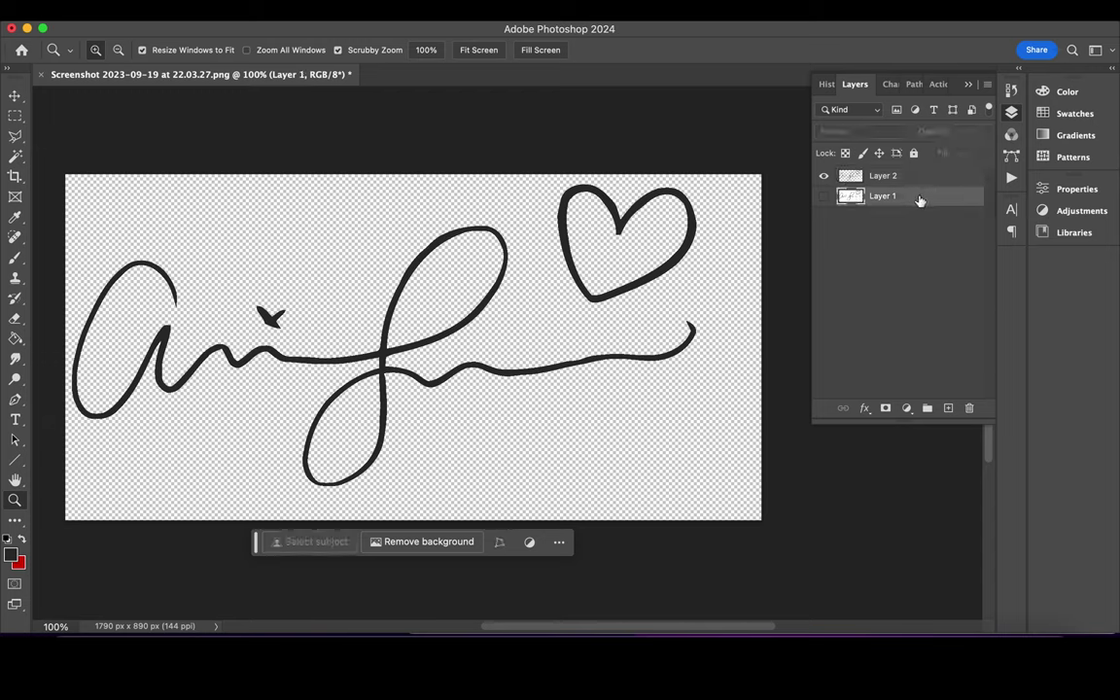
{"action": "left_click_drag", "start_coordinate": [920, 200], "coordinate": [969, 408]}
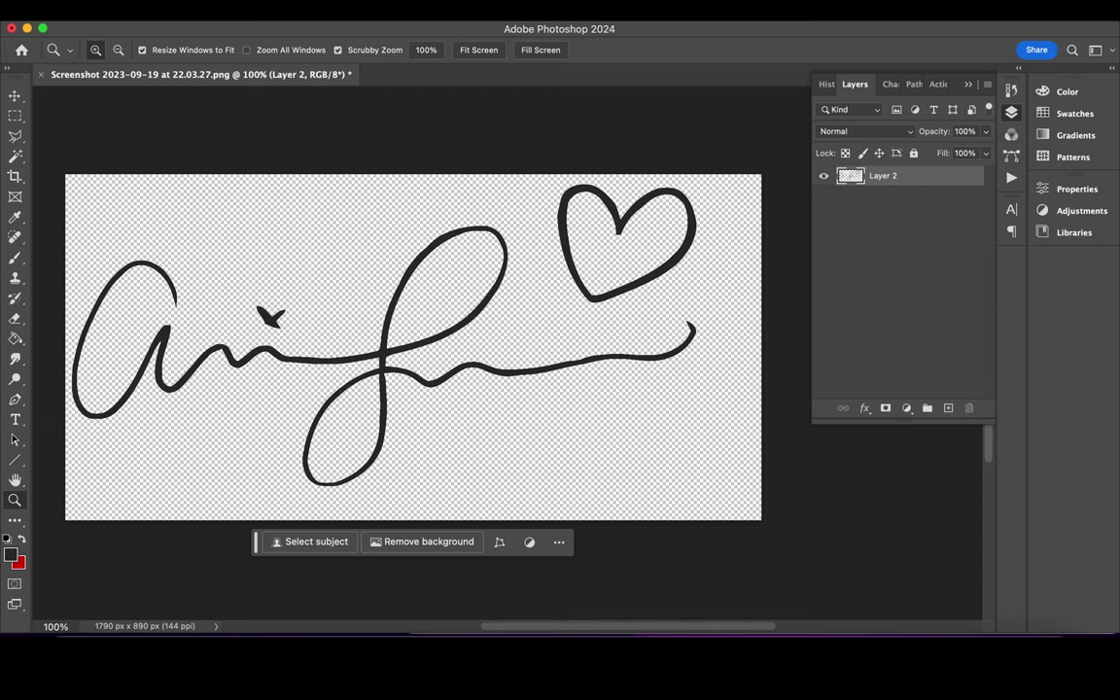
Step: Save the cut-out signature as a Photoshop file named Ariadna_signature.psd
{"action": "left_click", "coordinate": [141, 10]}
{"action": "left_click", "coordinate": [182, 176]}
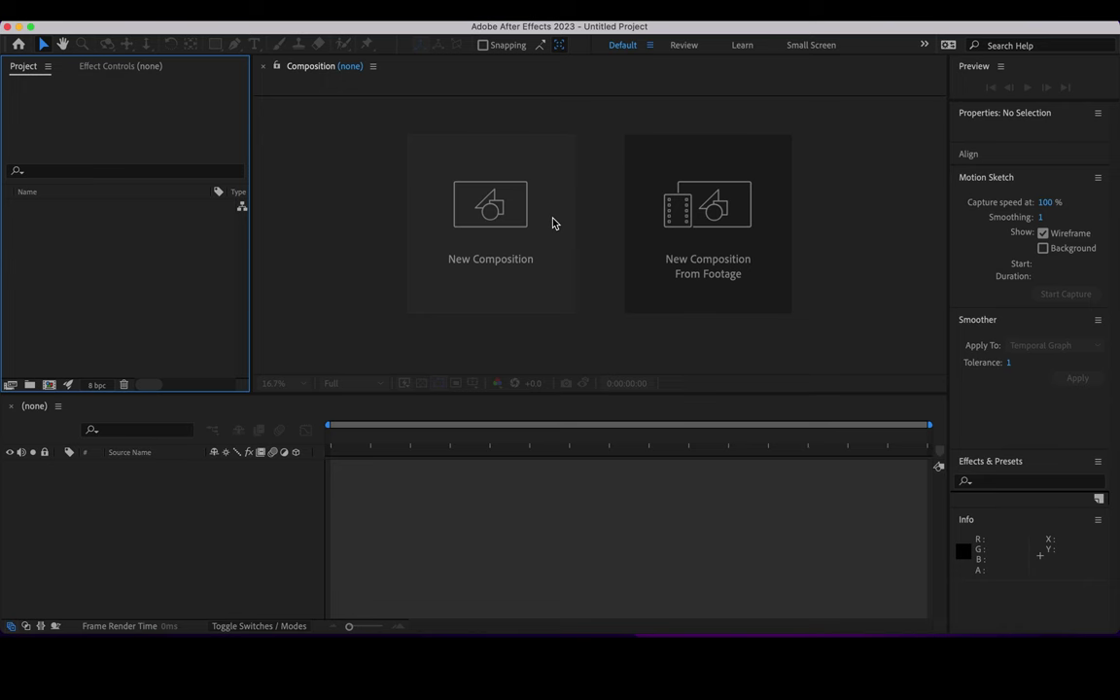
Step: In After Effects, create a UHD (4K) 3840x2160 composition at 25 fps with a duration of 8 seconds
{"action": "left_click", "coordinate": [555, 224]}
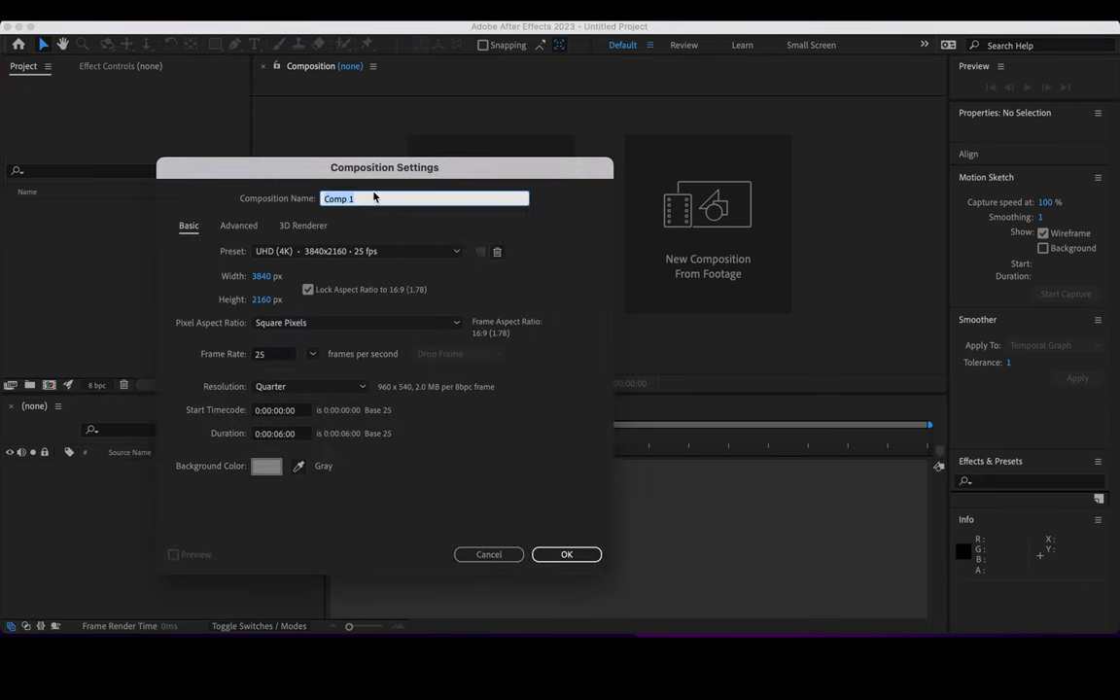
{"action": "left_click", "coordinate": [316, 255]}
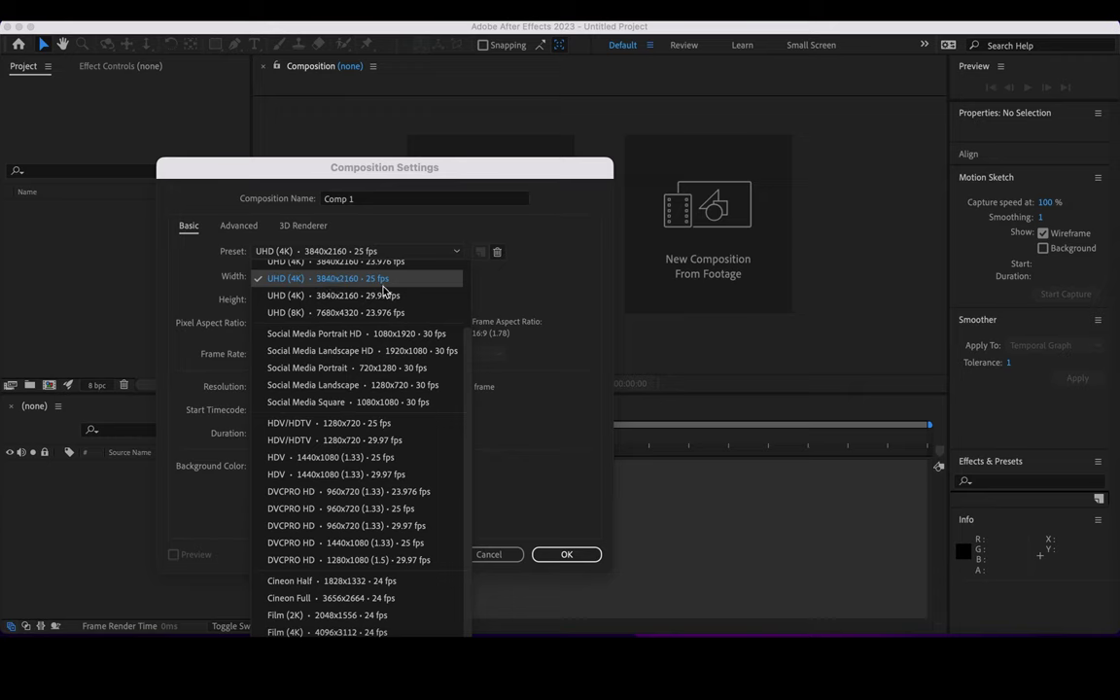
{"action": "left_click", "coordinate": [509, 292]}
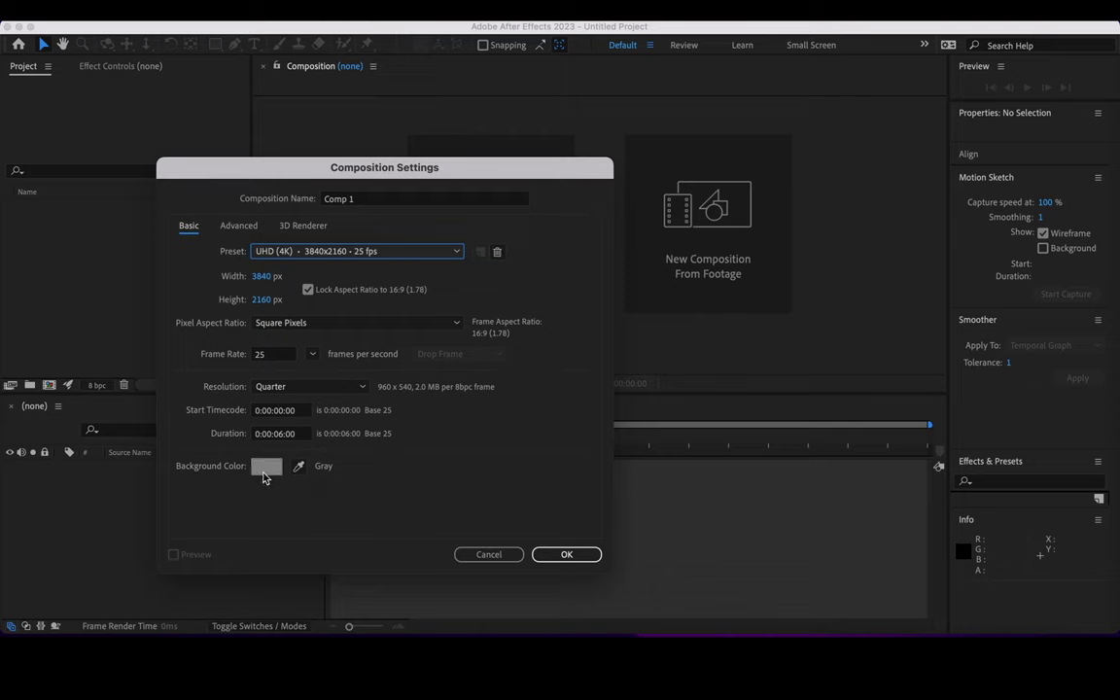
{"action": "left_click", "coordinate": [282, 434]}
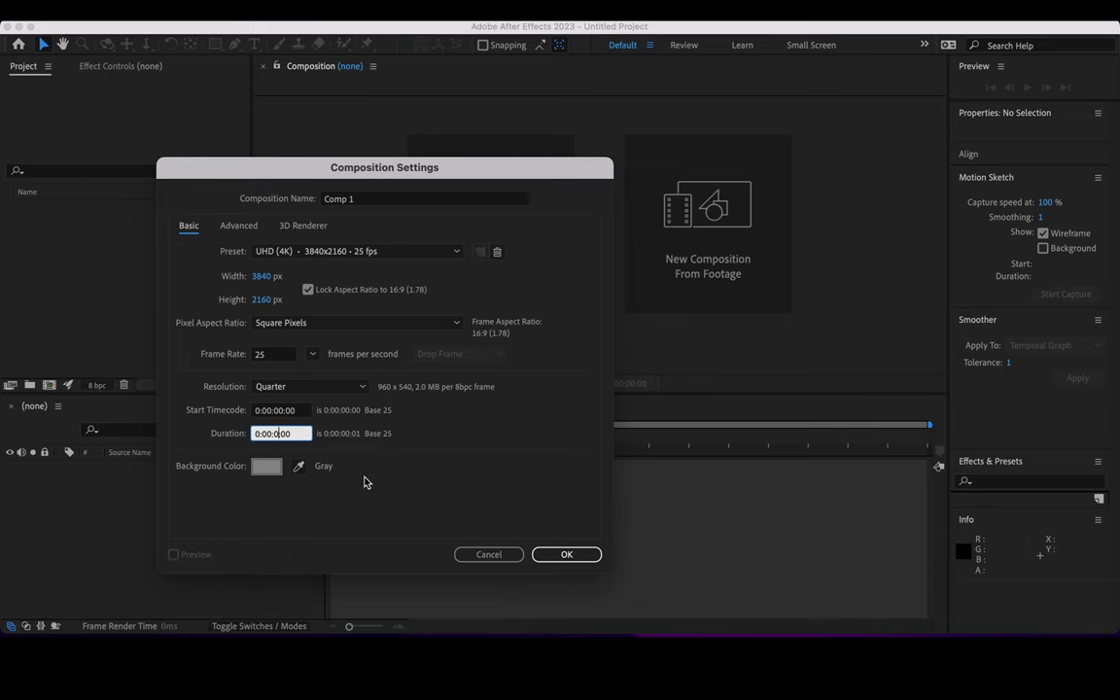
{"action": "left_click", "coordinate": [561, 557]}
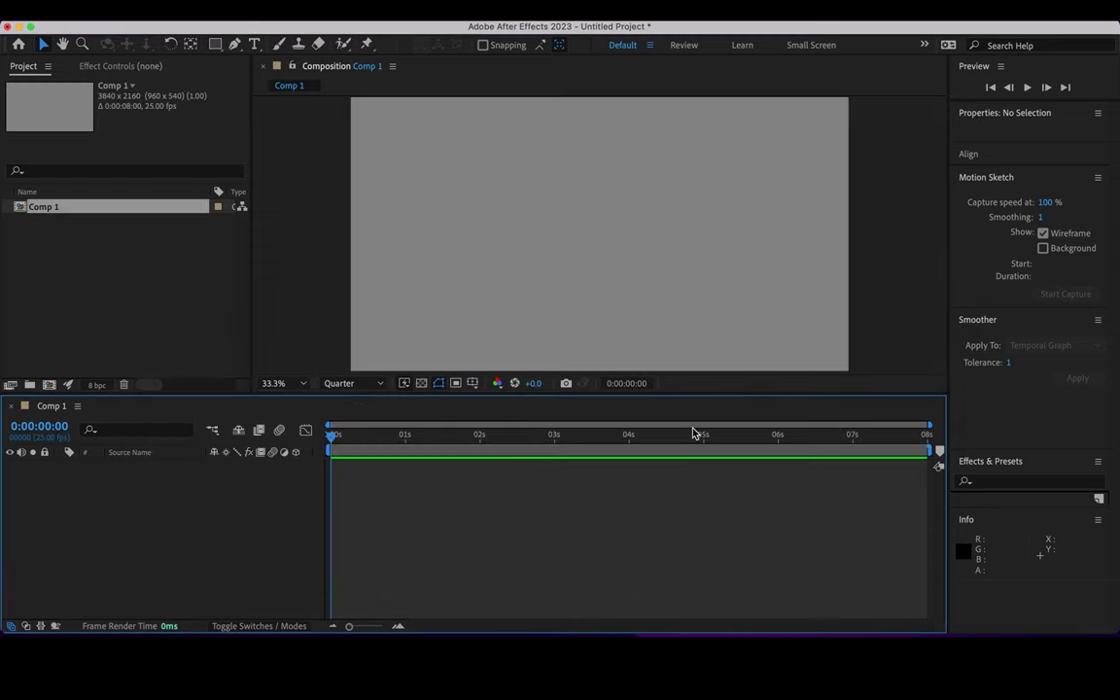
Step: Shorten the Comp 1 work area to end at 6 seconds and return the playhead to the start
{"action": "left_click_drag", "start_coordinate": [331, 467], "coordinate": [779, 490]}
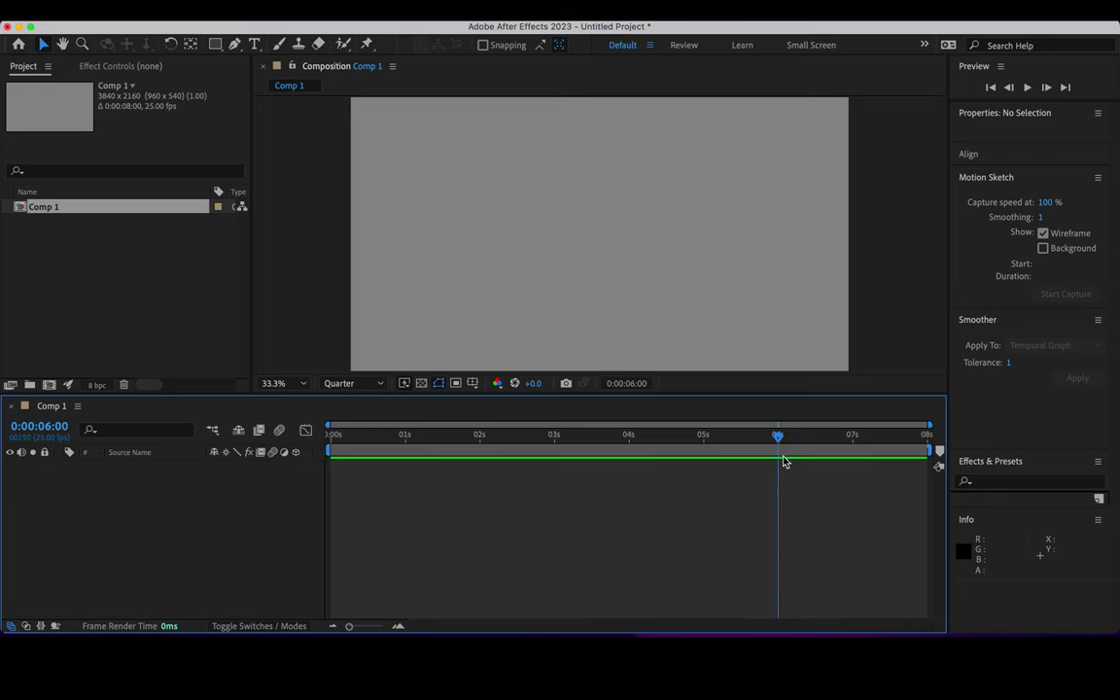
{"action": "left_click_drag", "start_coordinate": [931, 450], "coordinate": [787, 483]}
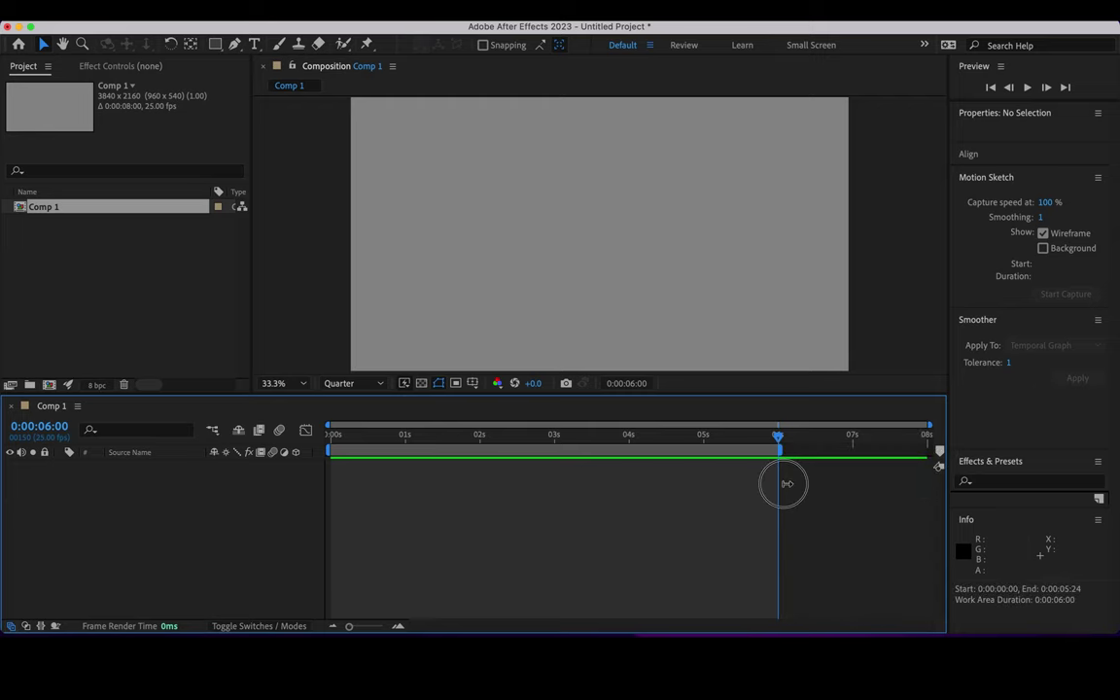
{"action": "left_click_drag", "start_coordinate": [670, 433], "coordinate": [328, 458]}
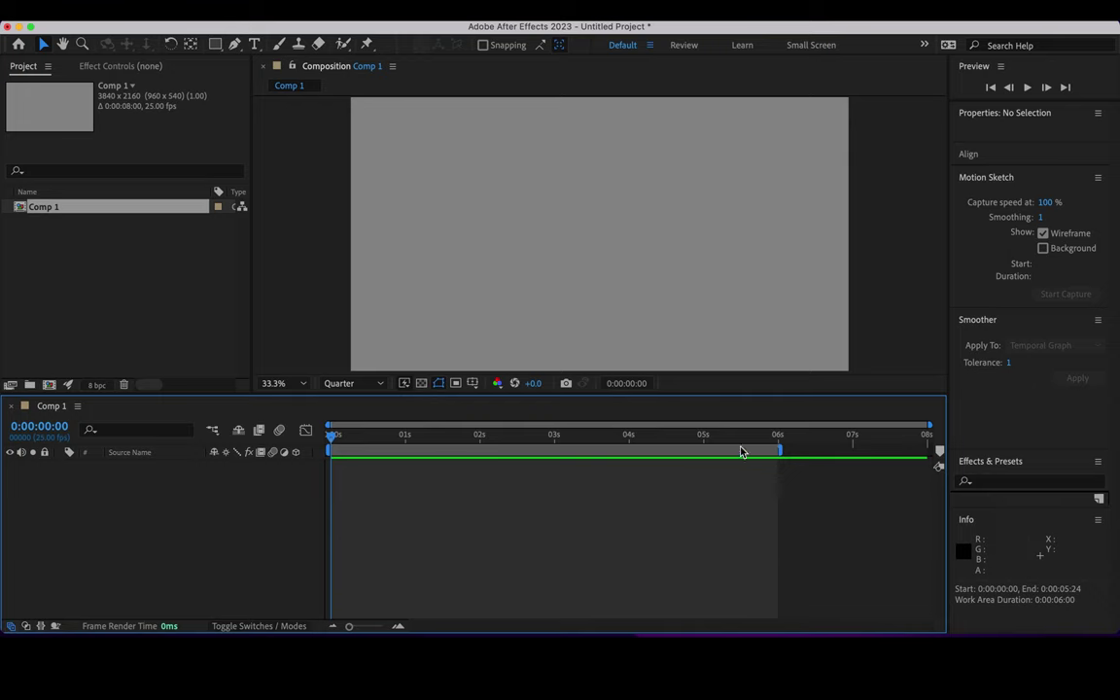
Step: Import Ariadna_signature.psd from the Desktop as Footage
{"action": "right_click", "coordinate": [88, 258]}
{"action": "mouse_move", "coordinate": [233, 335]}
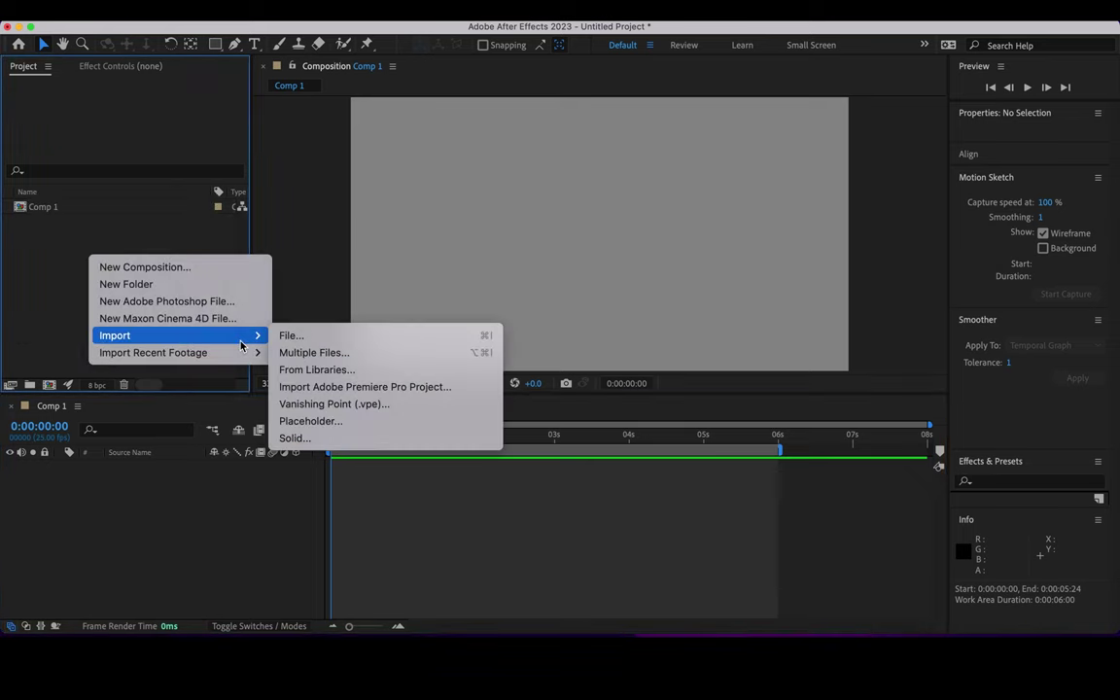
{"action": "left_click", "coordinate": [357, 337]}
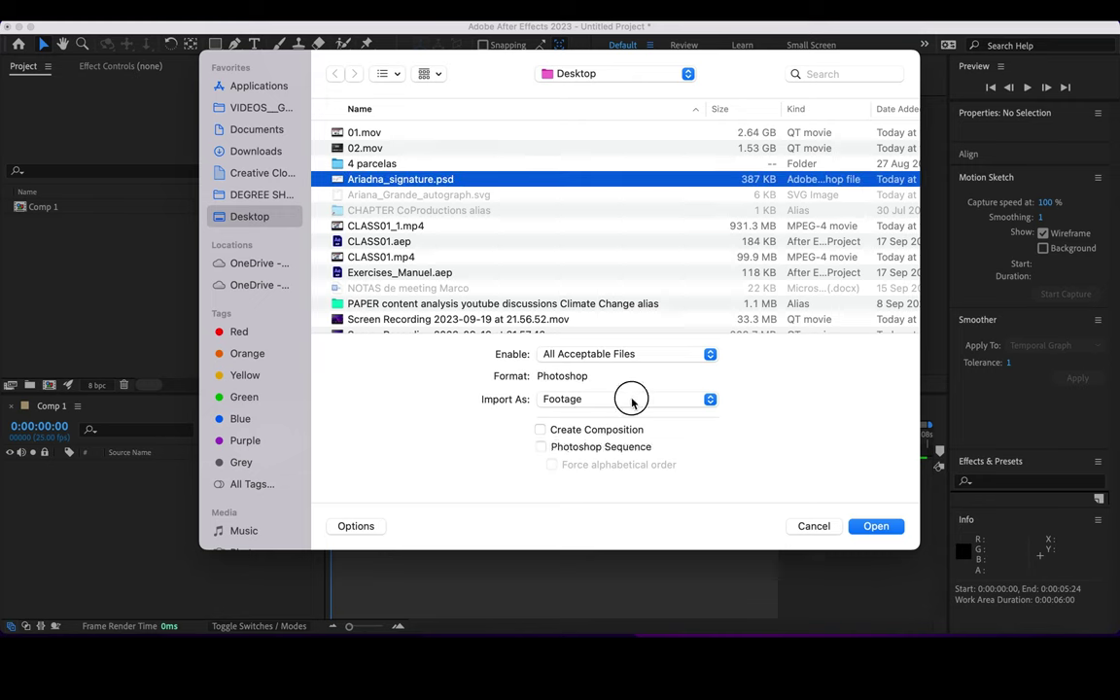
{"action": "left_click", "coordinate": [632, 398]}
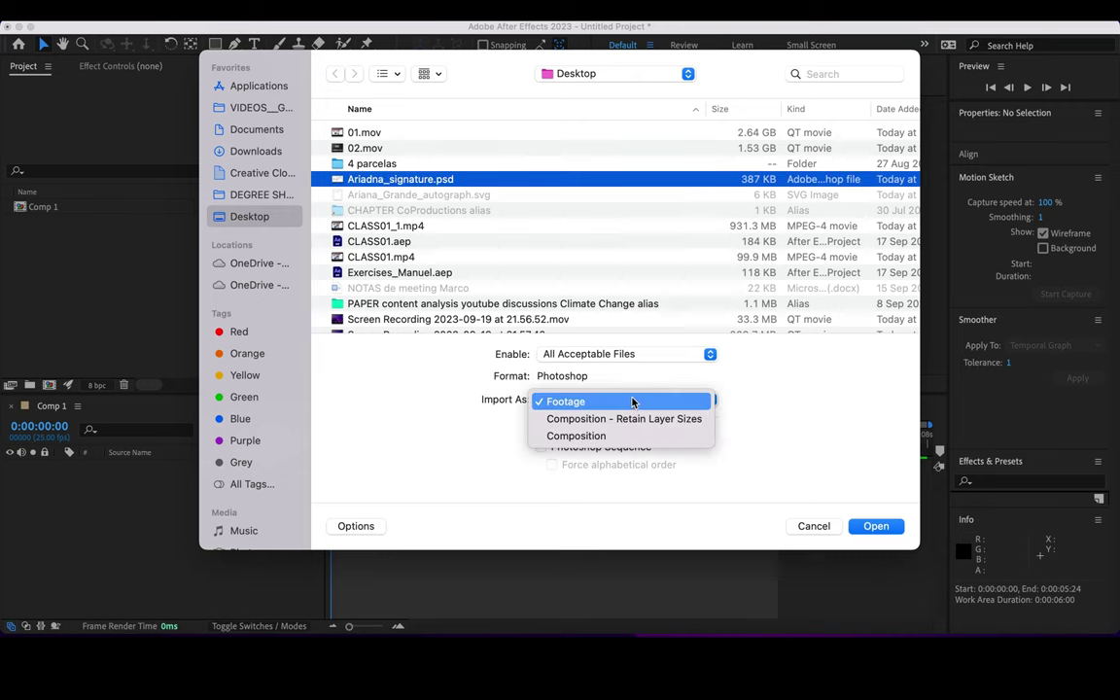
{"action": "left_click", "coordinate": [631, 391]}
{"action": "left_click", "coordinate": [622, 399]}
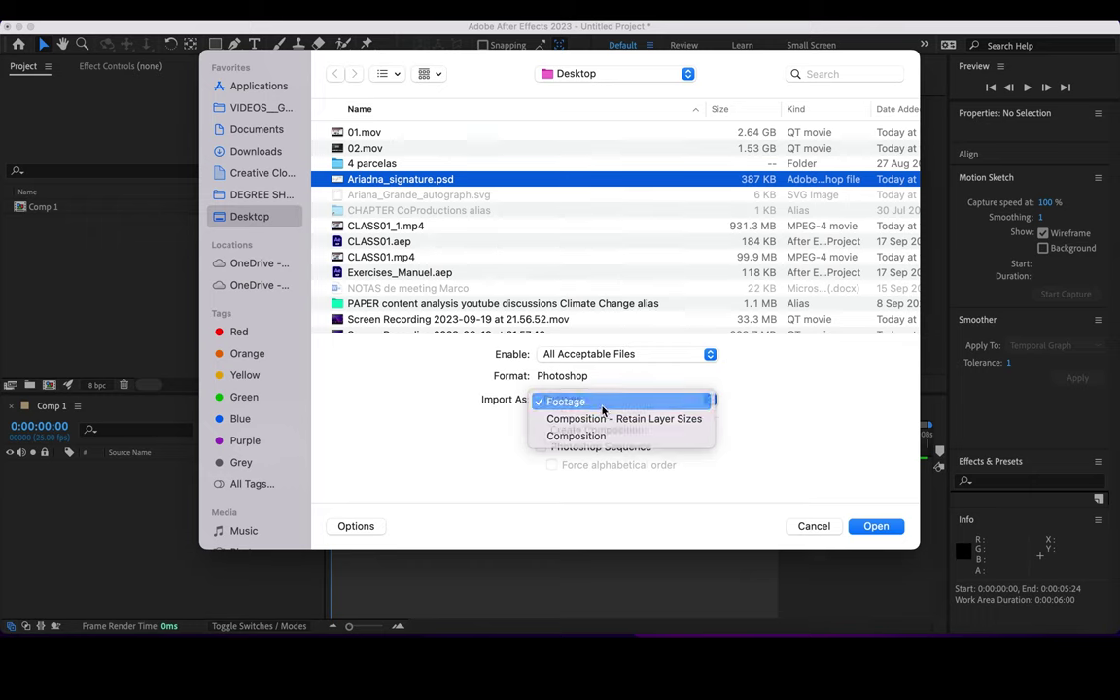
{"action": "left_click", "coordinate": [603, 406]}
{"action": "left_click", "coordinate": [876, 526]}
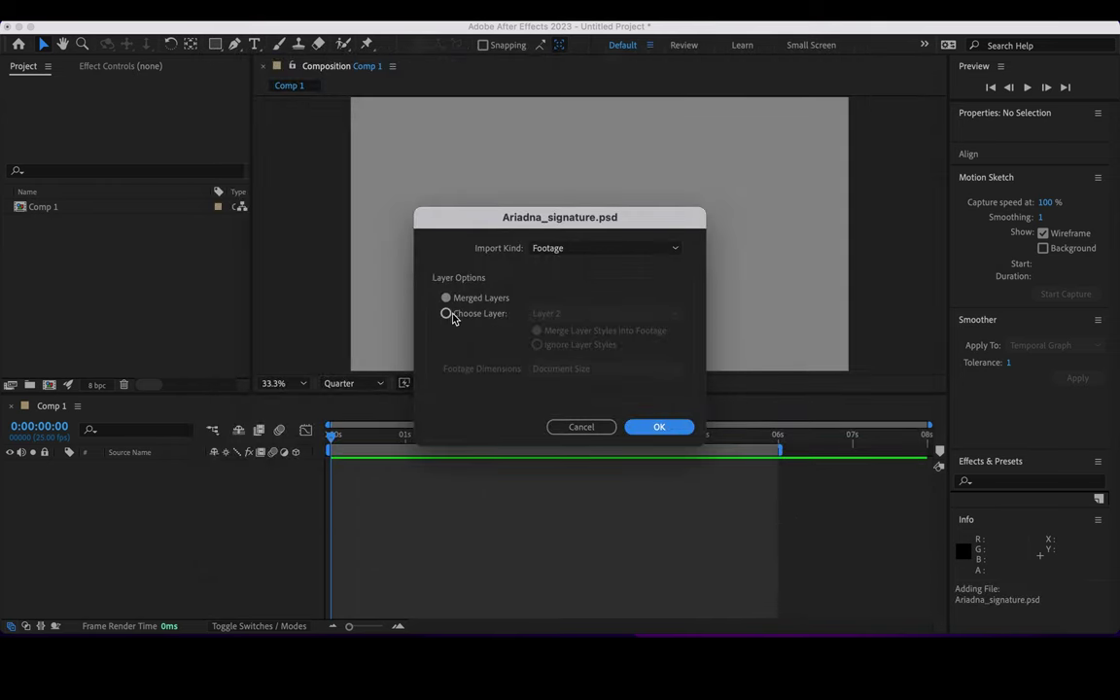
Step: Import only Layer 2 of Ariadna_signature.psd at document size with layer styles merged, and place it in Comp 1
{"action": "left_click", "coordinate": [448, 314]}
{"action": "left_click", "coordinate": [562, 319]}
{"action": "left_click", "coordinate": [547, 326]}
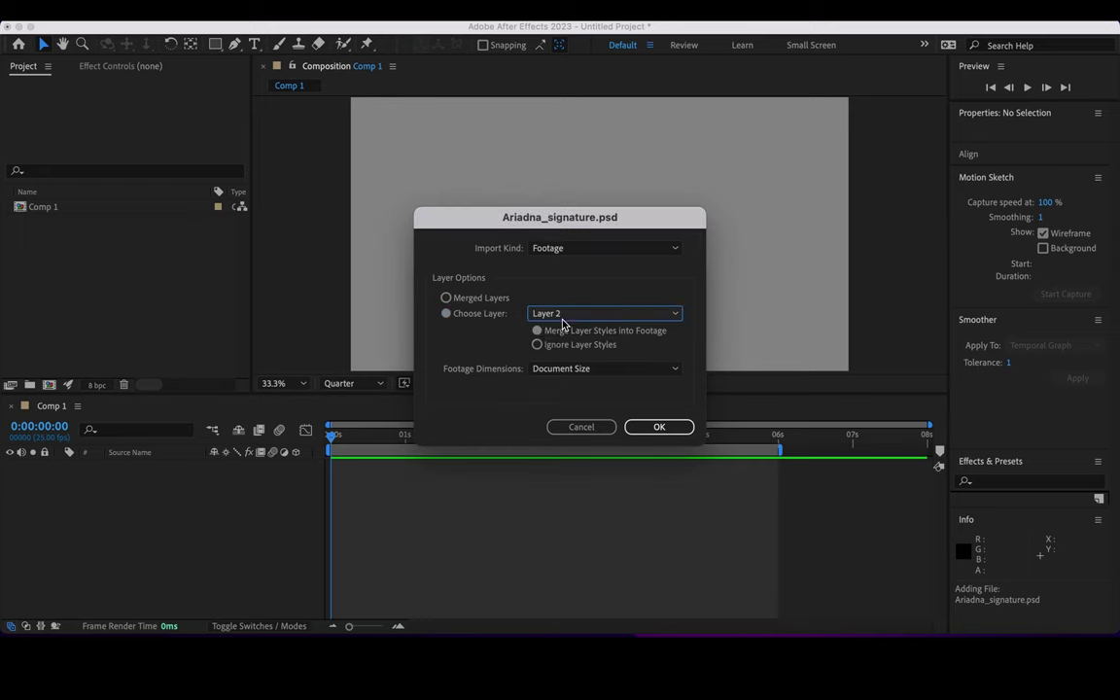
{"action": "left_click", "coordinate": [677, 431]}
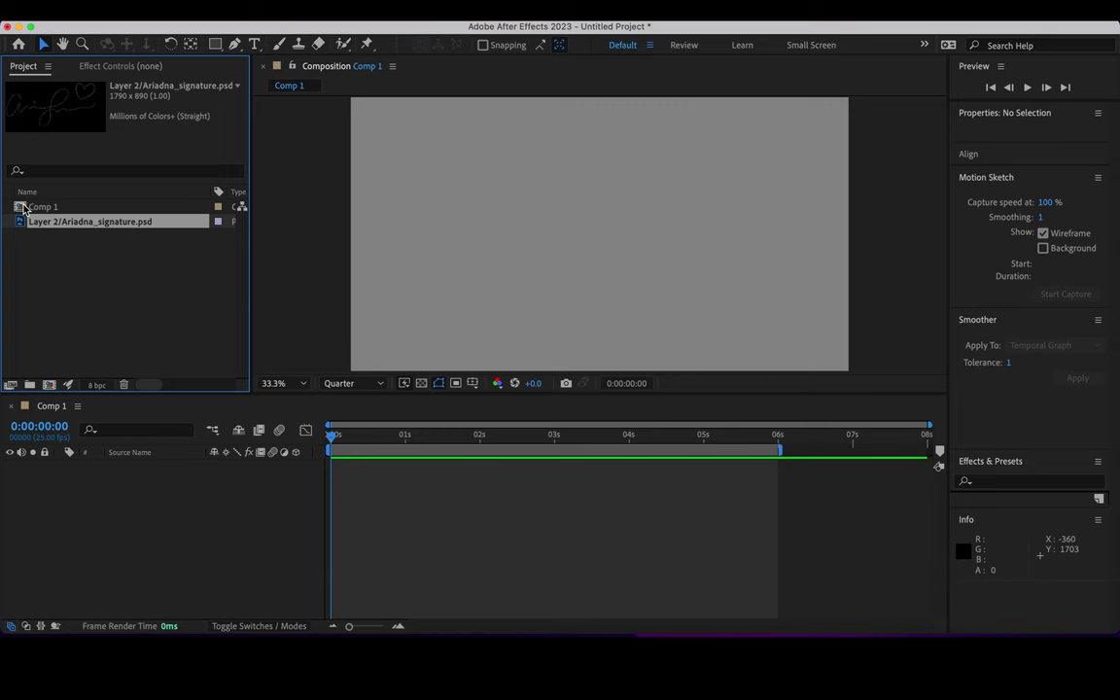
{"action": "mouse_move", "coordinate": [34, 222]}
{"action": "left_mouse_down"}
{"action": "mouse_move", "coordinate": [395, 312]}
{"action": "mouse_move", "coordinate": [430, 270]}
{"action": "mouse_move", "coordinate": [671, 228]}
{"action": "mouse_move", "coordinate": [637, 234]}
{"action": "left_mouse_up"}
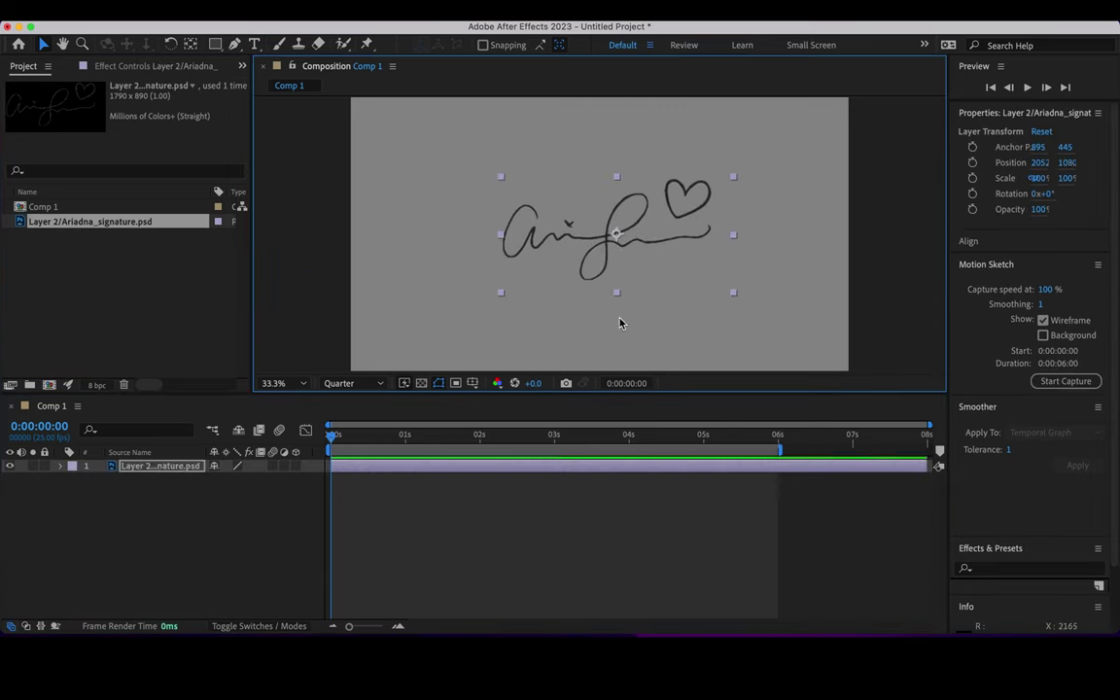
Step: Scale the signature layer to 163%, rotate it 1° and move it to about 2052, 1146 in the composition
{"action": "key", "text": "r"}
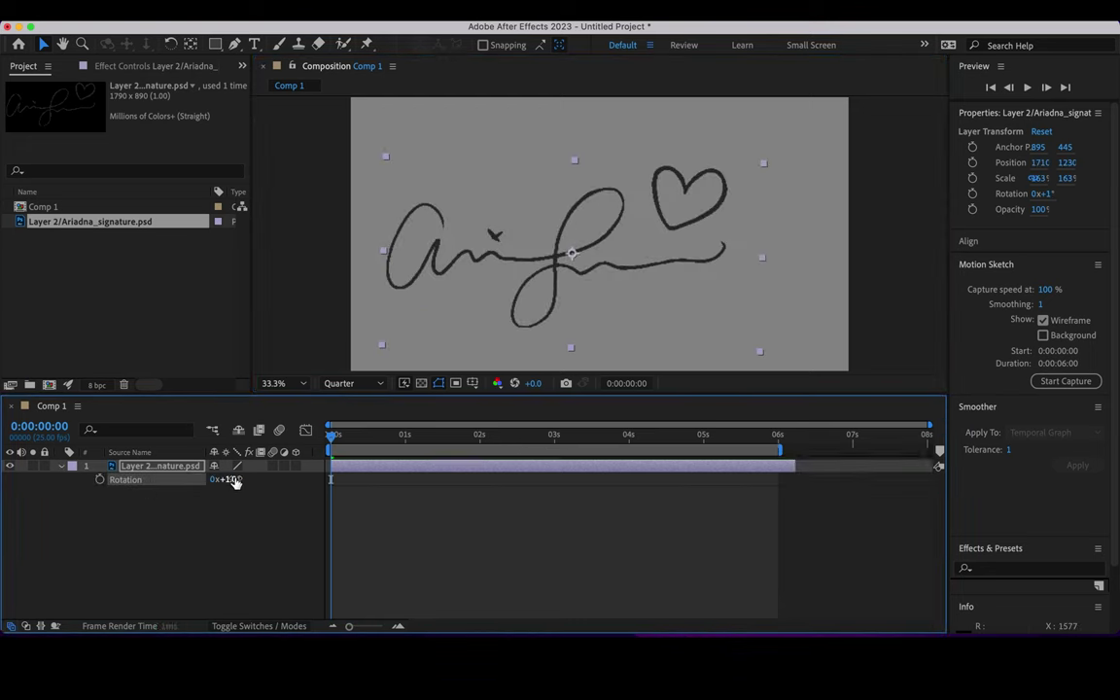
{"action": "left_click", "coordinate": [513, 279]}
{"action": "left_click_drag", "start_coordinate": [514, 279], "coordinate": [558, 266]}
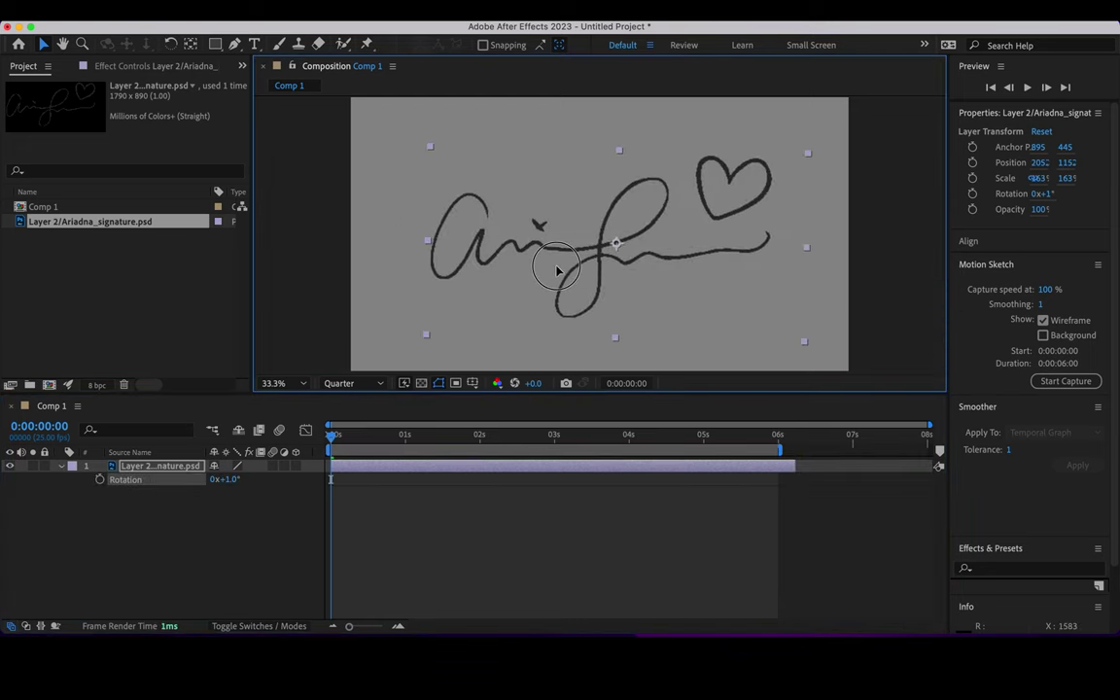
Step: Set the composition preview resolution to Full
{"action": "scroll", "coordinate": [725, 242], "scroll_direction": "up", "scroll_amount": 2}
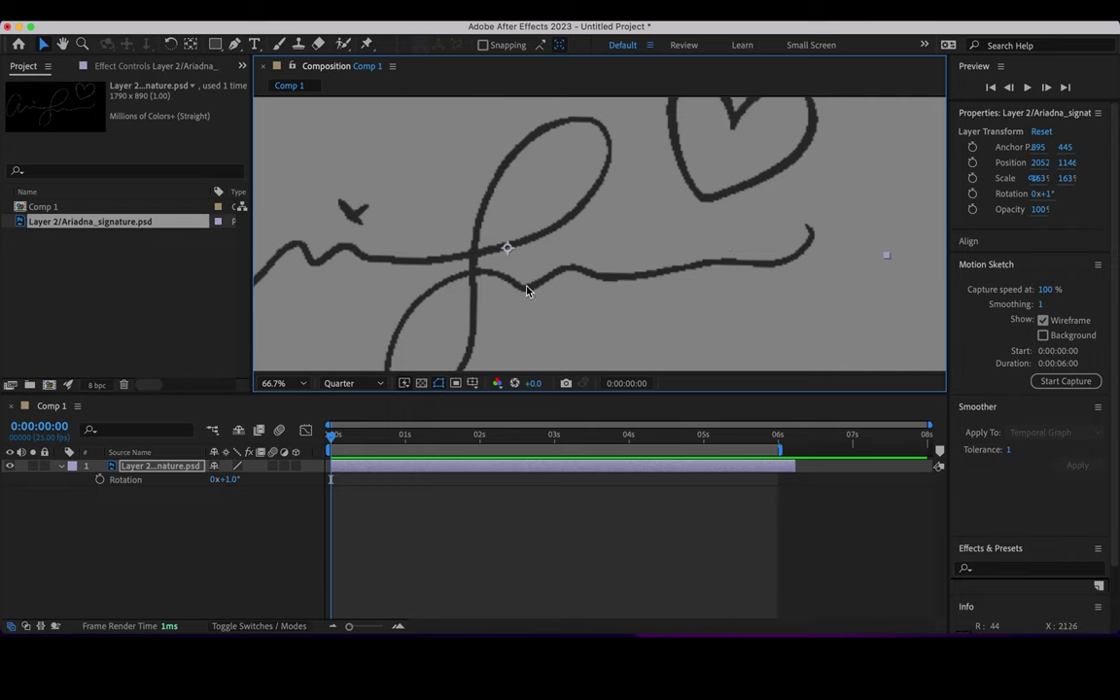
{"action": "left_click", "coordinate": [368, 386]}
{"action": "left_click", "coordinate": [365, 419]}
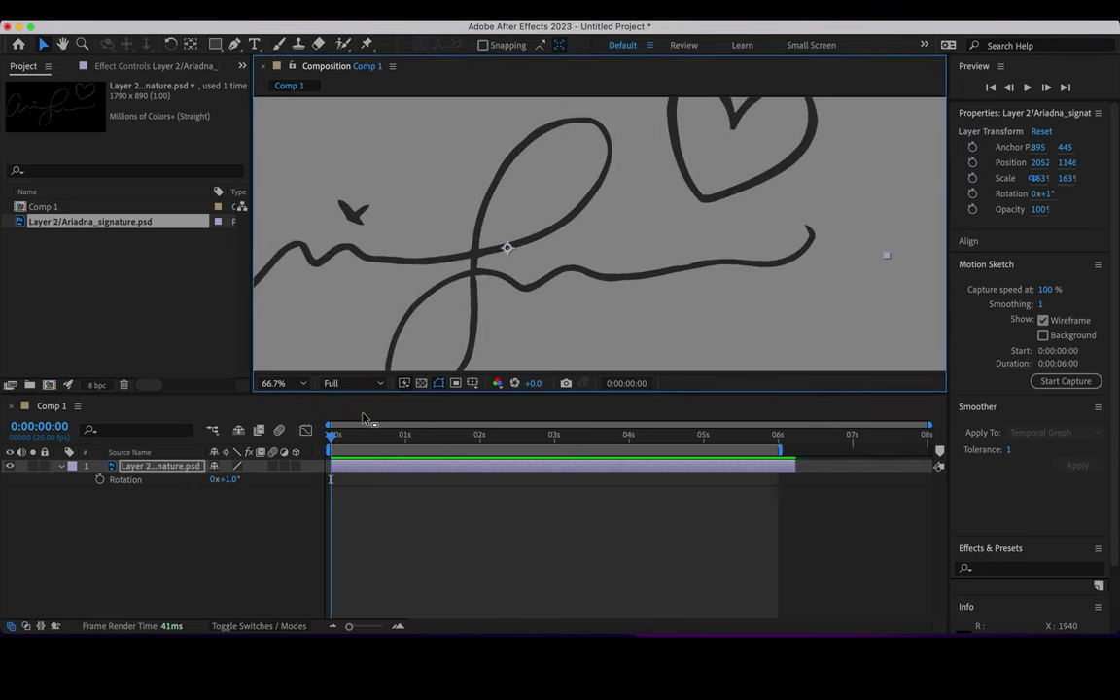
{"action": "scroll", "coordinate": [550, 173], "scroll_direction": "down", "scroll_amount": 2}
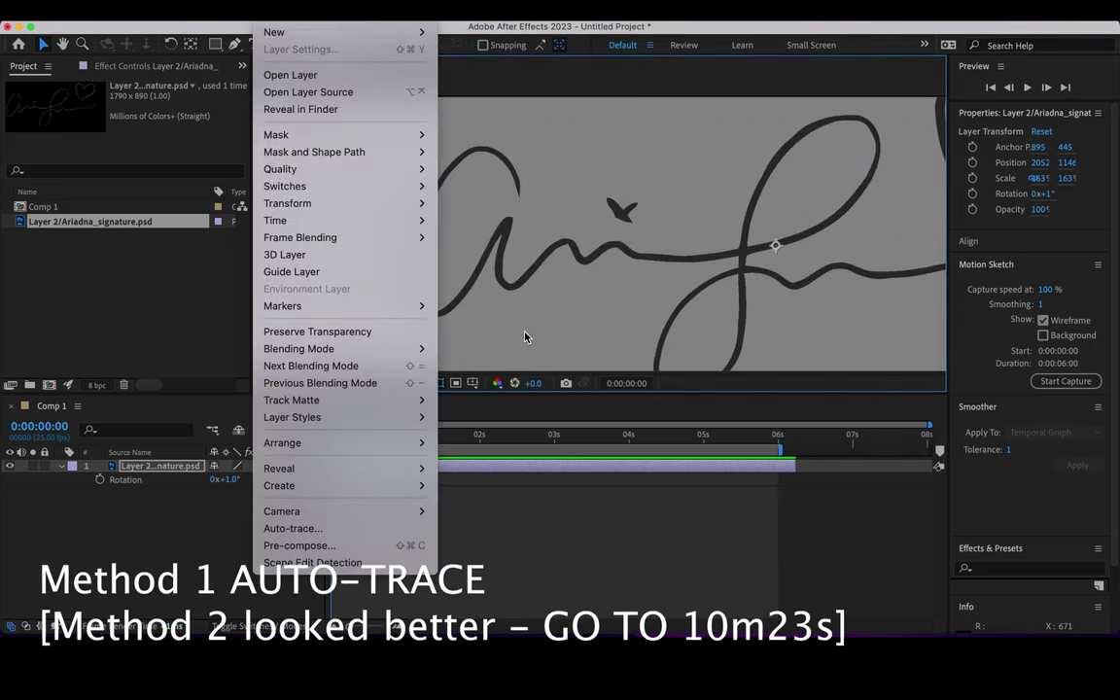
{"action": "left_click", "coordinate": [544, 496]}
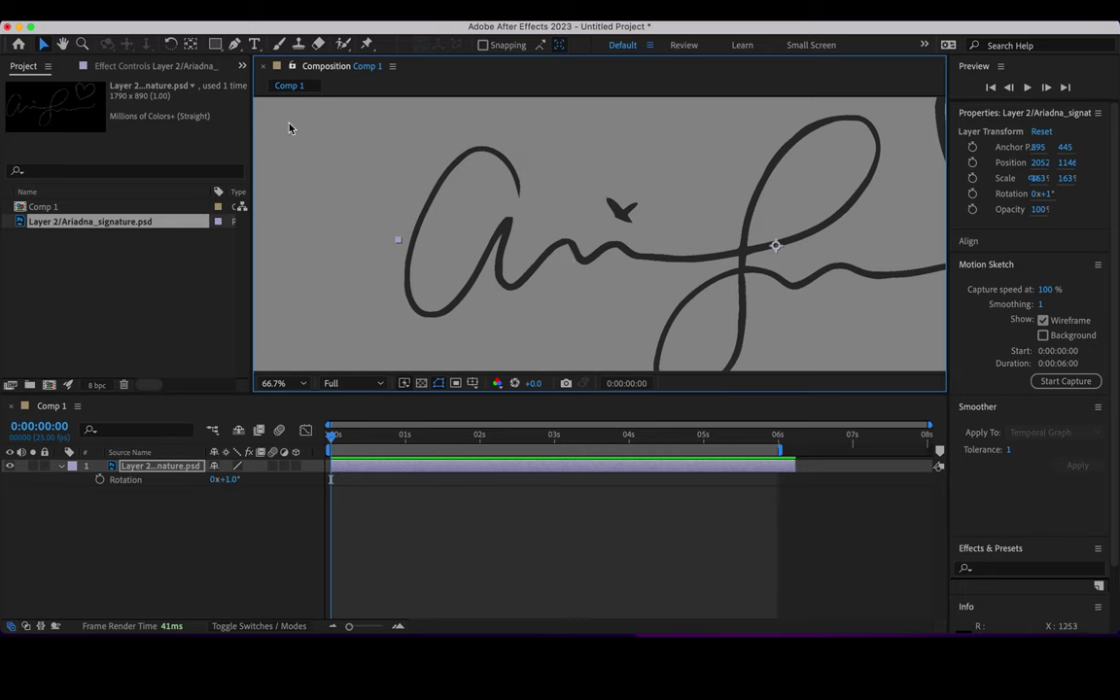
Step: Rename the imported PSD layer in Comp 1 as Signature
{"action": "left_click", "coordinate": [105, 492]}
{"action": "left_click", "coordinate": [153, 468]}
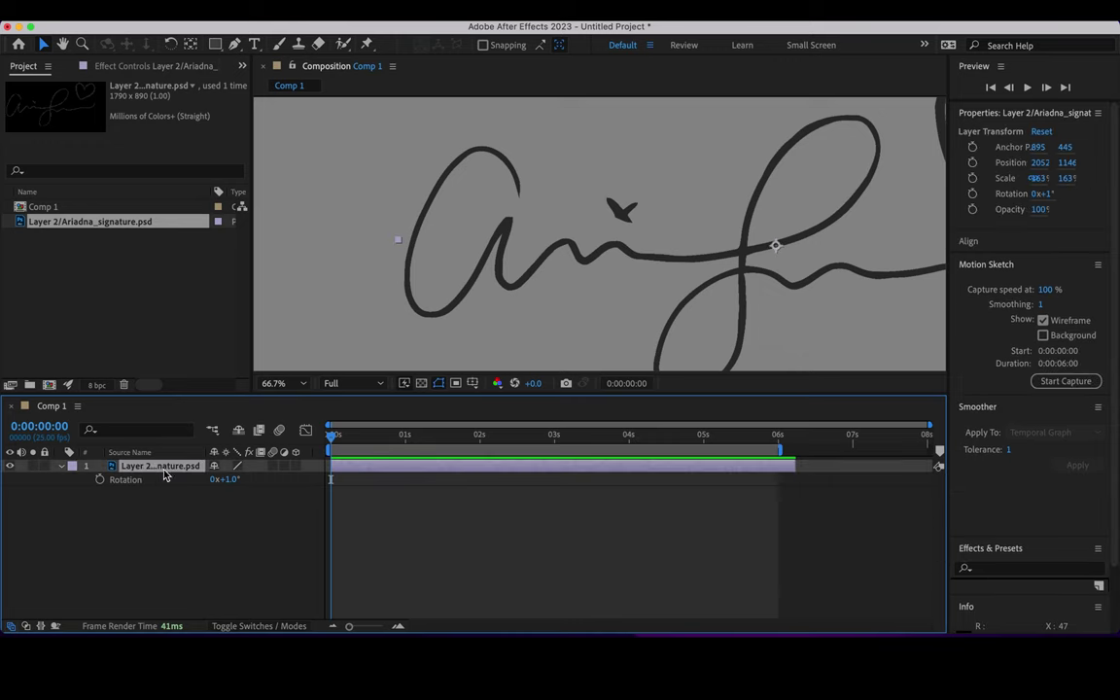
{"action": "right_click", "coordinate": [165, 475]}
{"action": "mouse_move", "coordinate": [263, 247]}
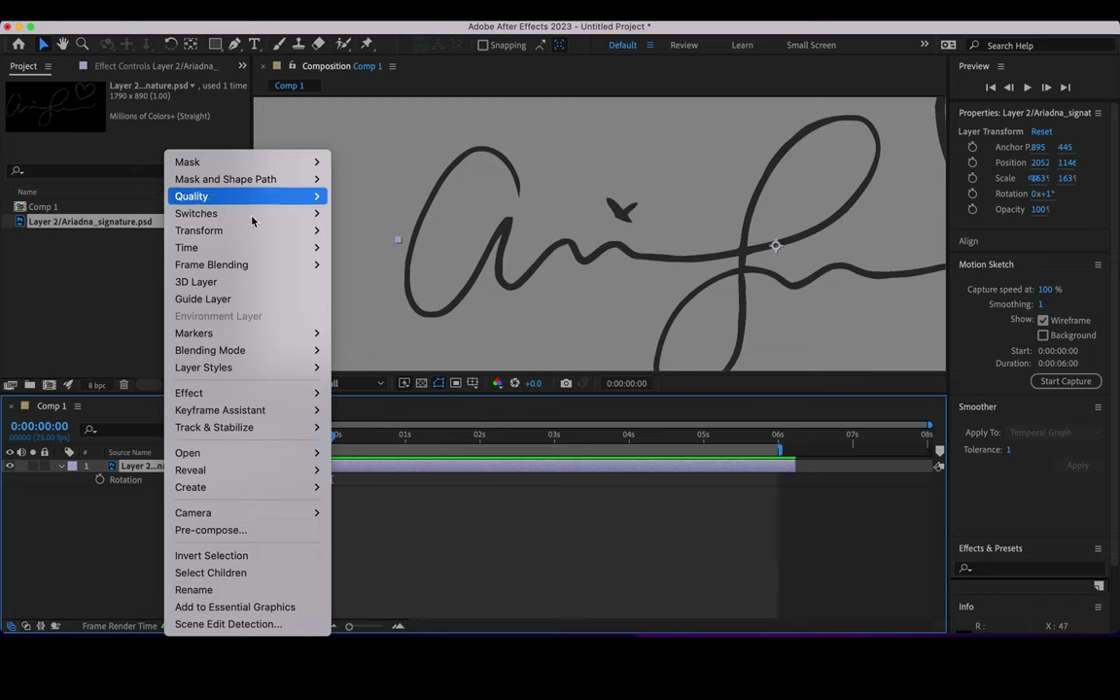
{"action": "left_click", "coordinate": [224, 590]}
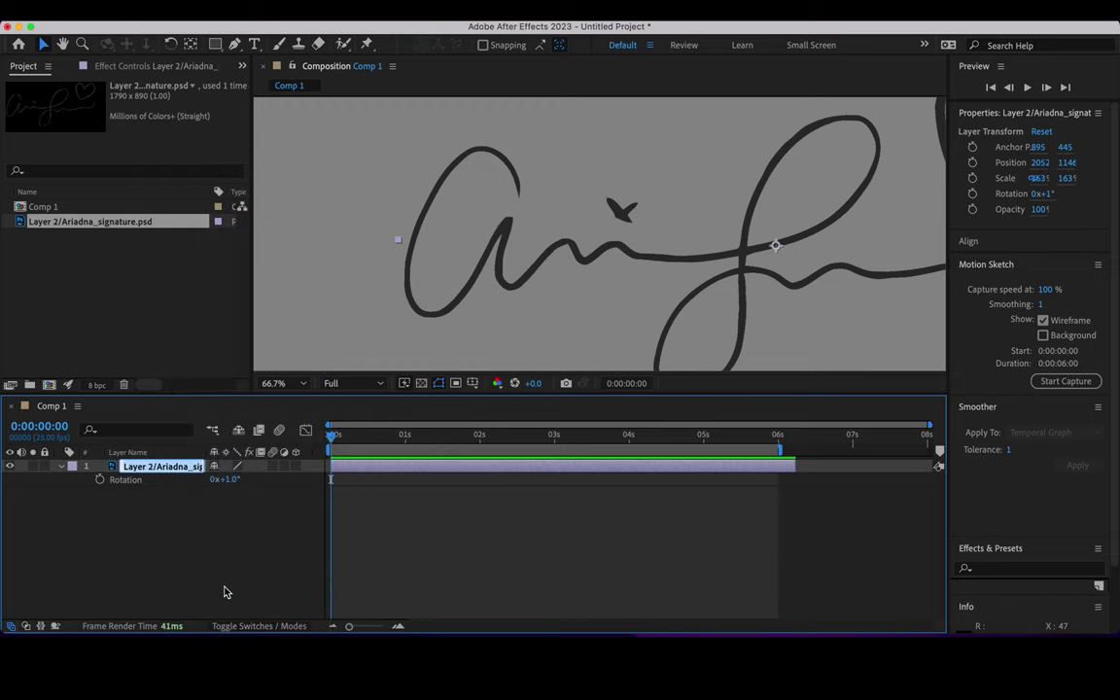
{"action": "type", "text": "signature"}
{"action": "key", "text": "Return"}
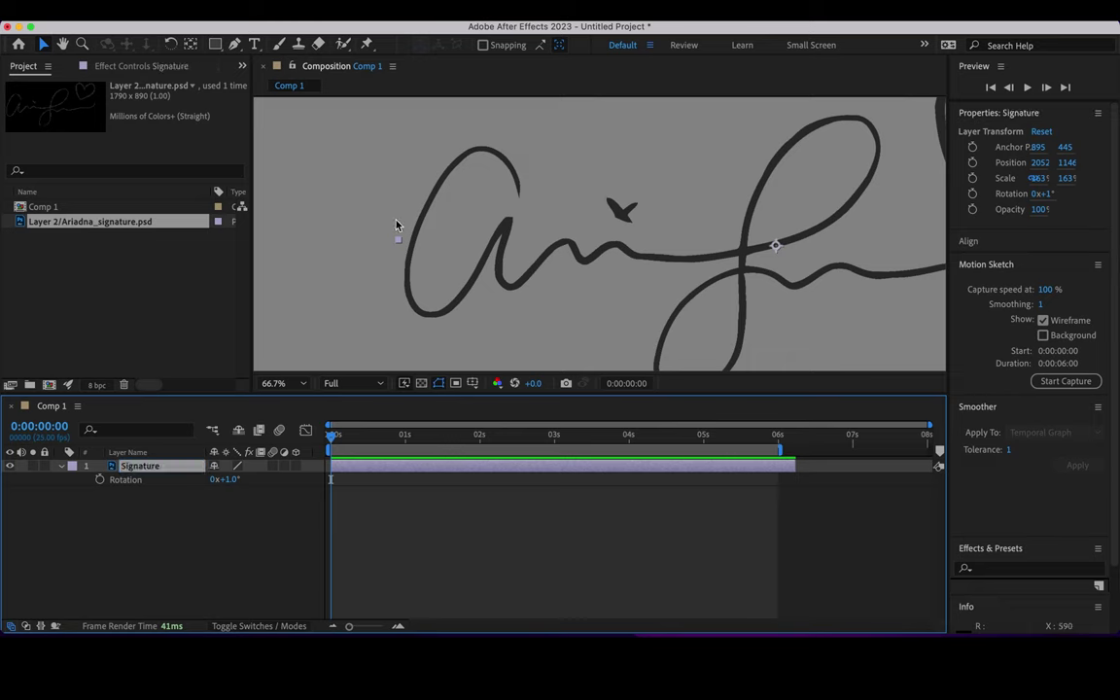
Step: Auto-trace the current frame of the Signature layer using the Alpha channel, applying the result to a new layer
{"action": "left_click", "coordinate": [276, 10]}
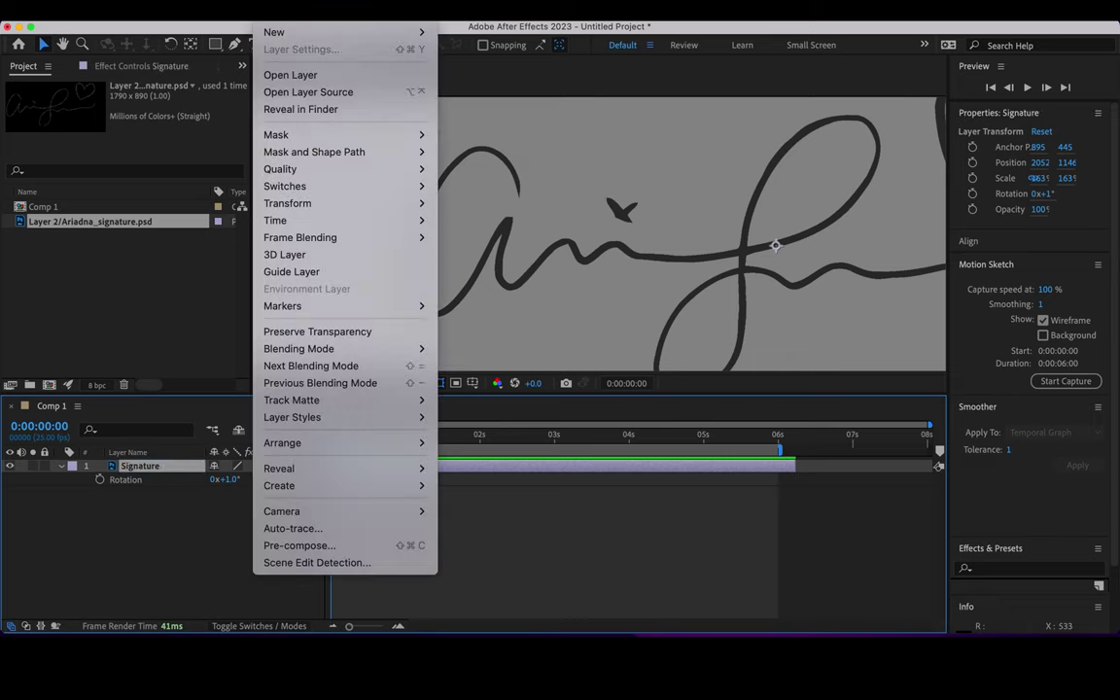
{"action": "left_click", "coordinate": [353, 531]}
{"action": "mouse_move", "coordinate": [616, 218]}
{"action": "left_mouse_down"}
{"action": "mouse_move", "coordinate": [375, 176]}
{"action": "mouse_move", "coordinate": [340, 78]}
{"action": "left_mouse_up"}
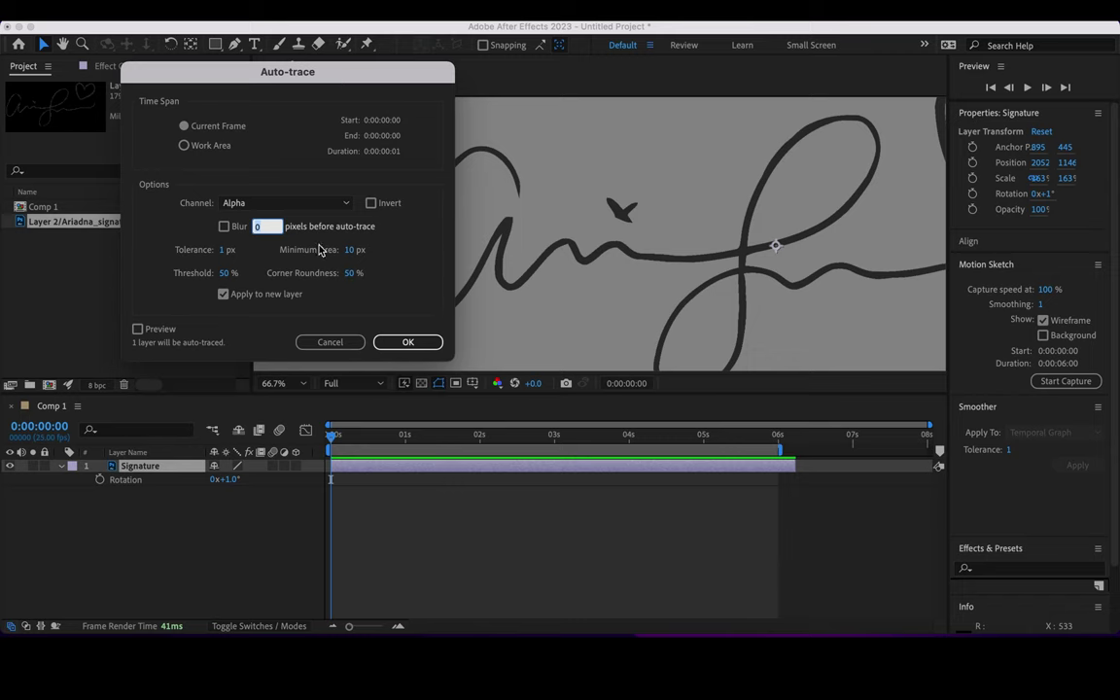
{"action": "left_click", "coordinate": [295, 207]}
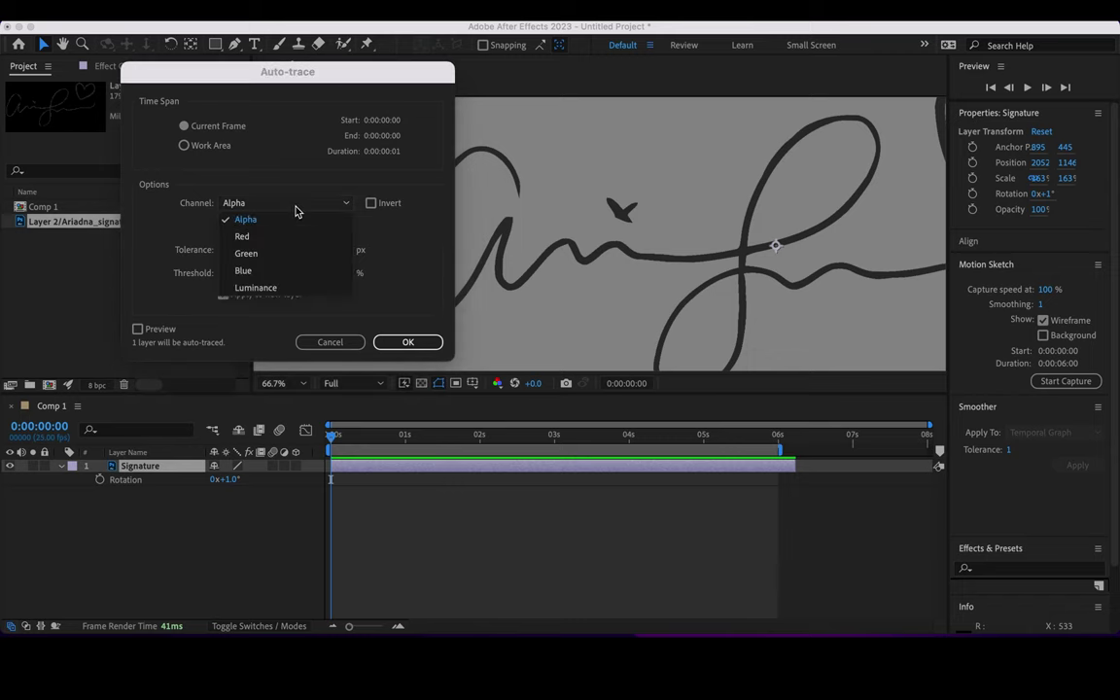
{"action": "left_click", "coordinate": [283, 290]}
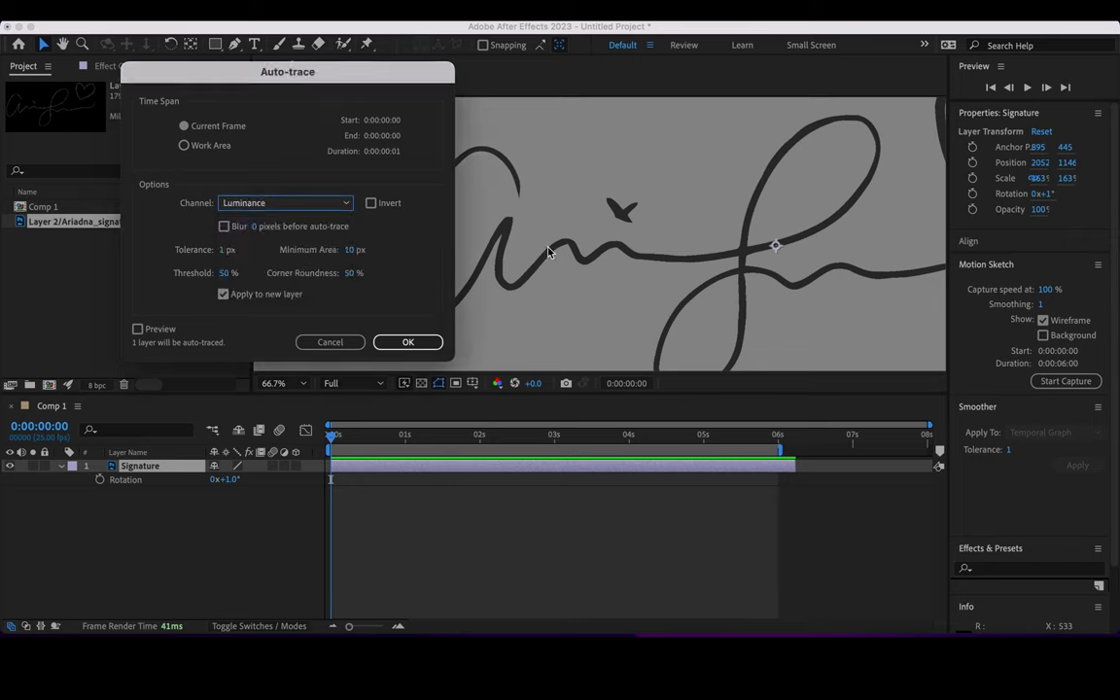
{"action": "left_click", "coordinate": [297, 216]}
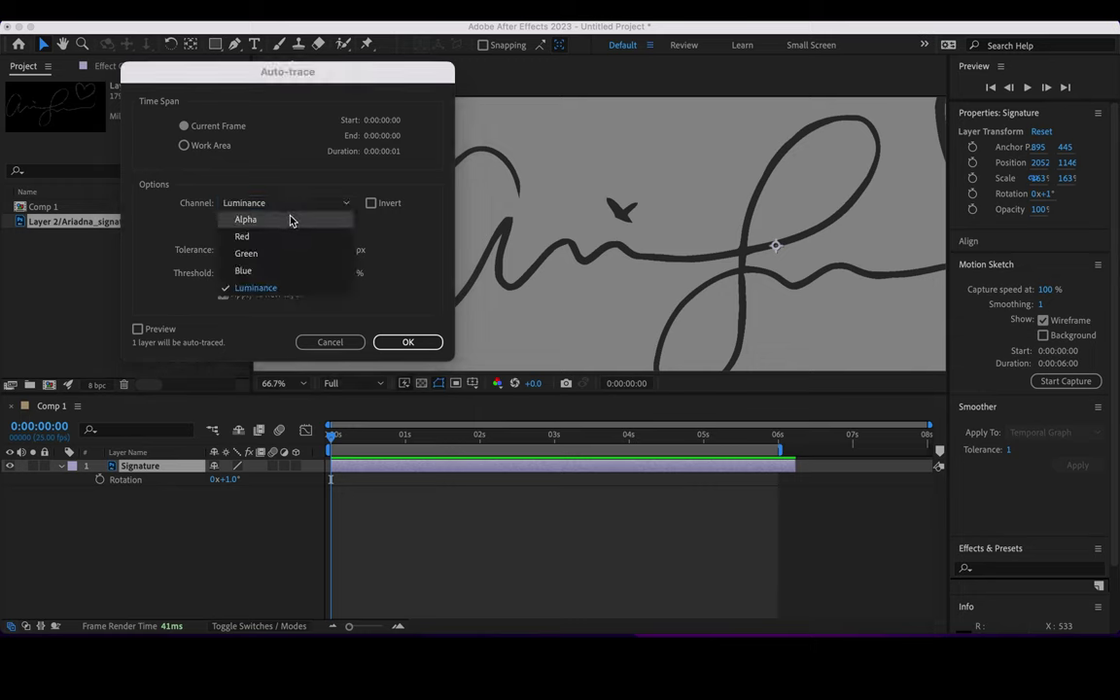
{"action": "left_click", "coordinate": [292, 217]}
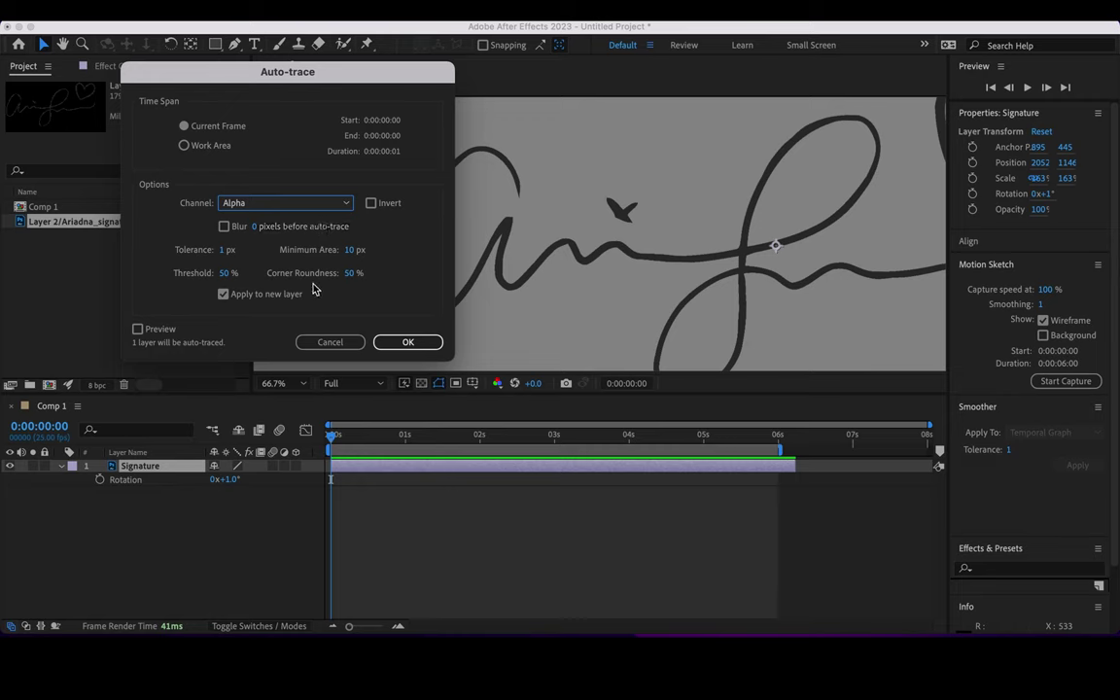
{"action": "left_click", "coordinate": [398, 347]}
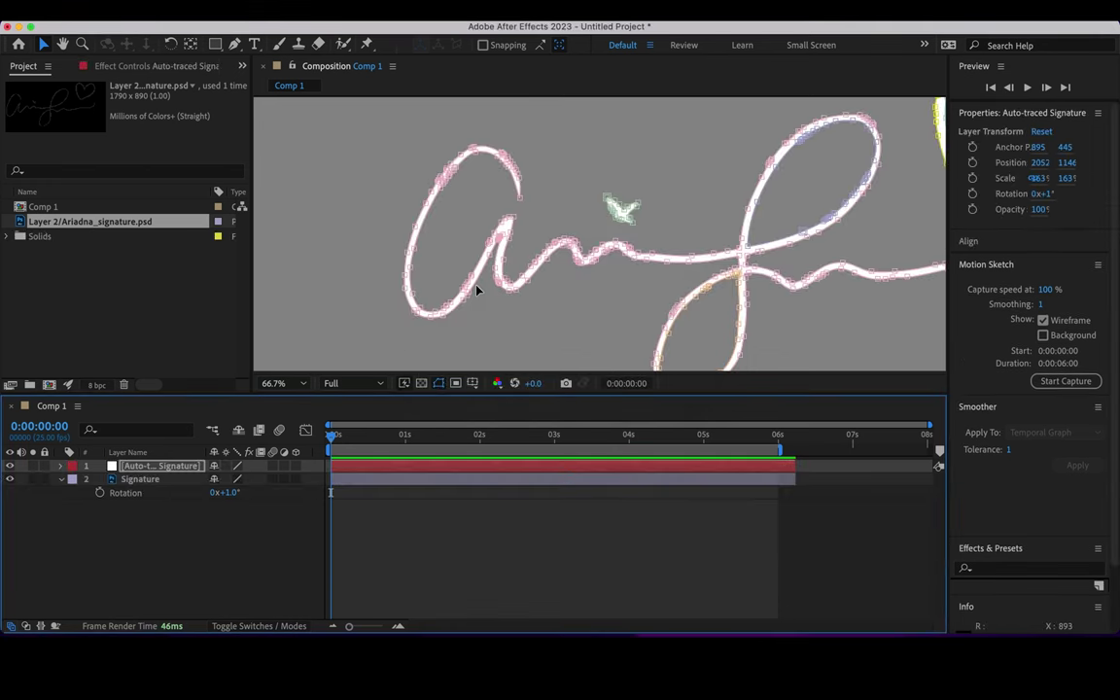
Step: Examine the traced outline up close and reveal the mask paths of the Auto-traced Signature layer
{"action": "scroll", "coordinate": [477, 290], "scroll_direction": "up", "scroll_amount": 5}
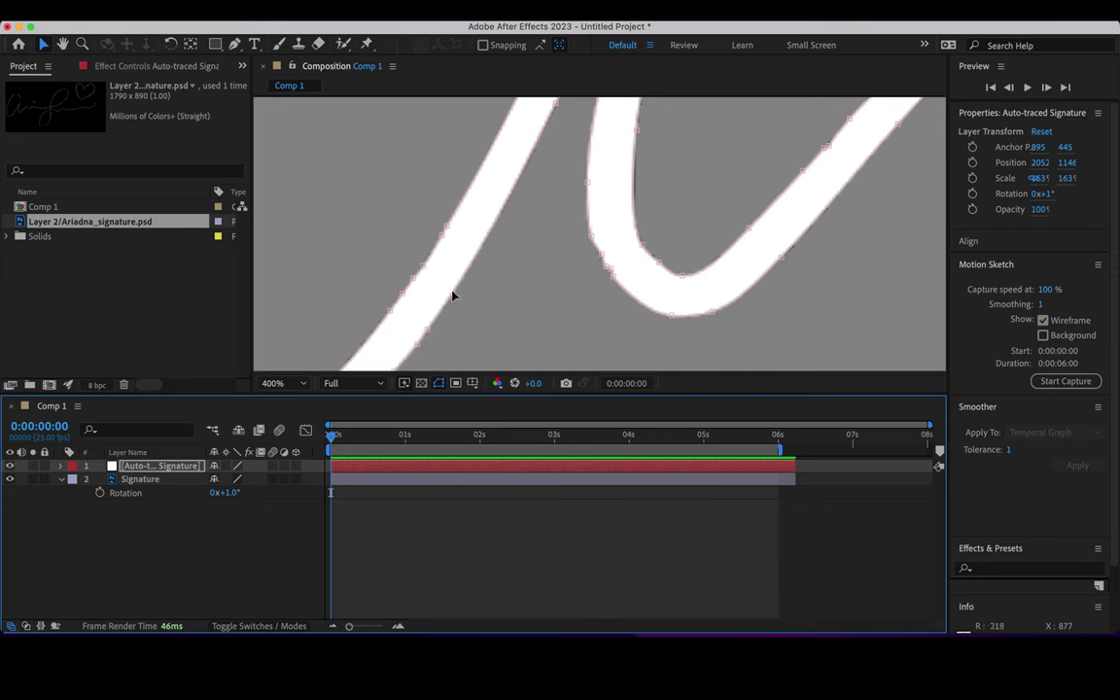
{"action": "scroll", "coordinate": [464, 280], "scroll_direction": "down", "scroll_amount": 4}
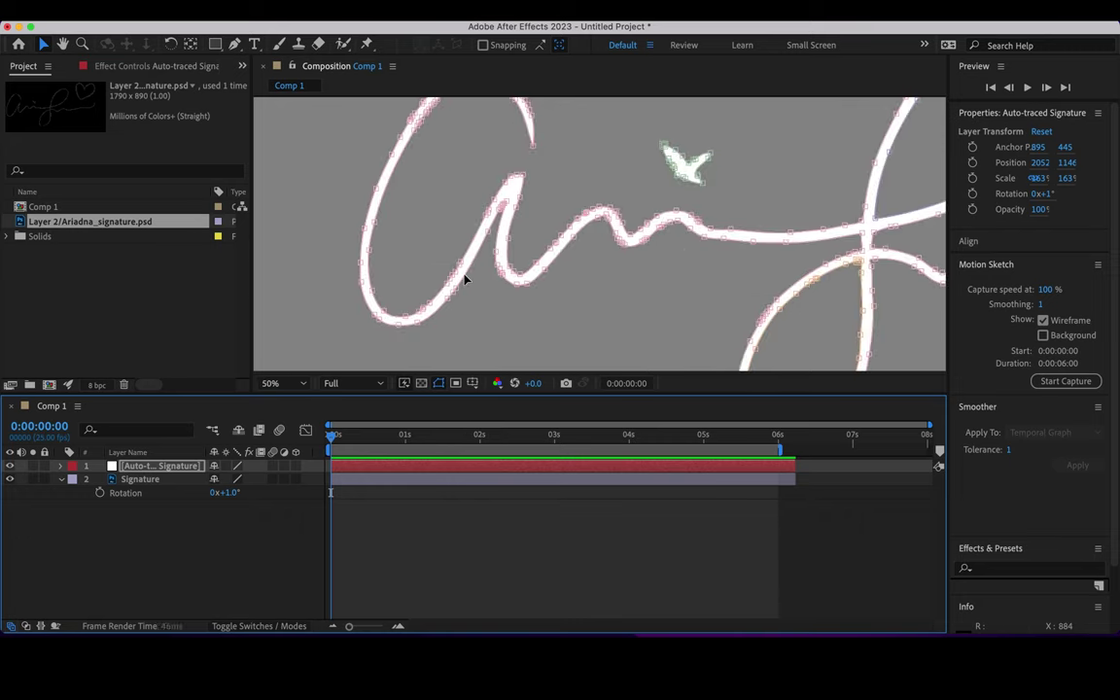
{"action": "scroll", "coordinate": [465, 280], "scroll_direction": "down", "scroll_amount": 2}
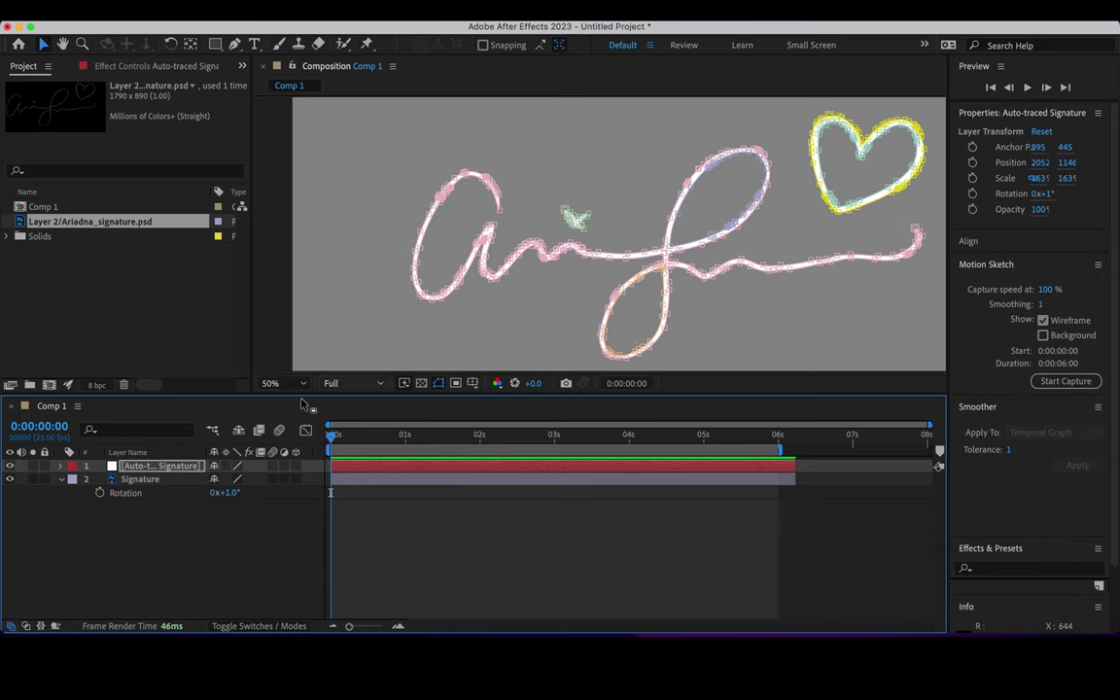
{"action": "left_click", "coordinate": [127, 471]}
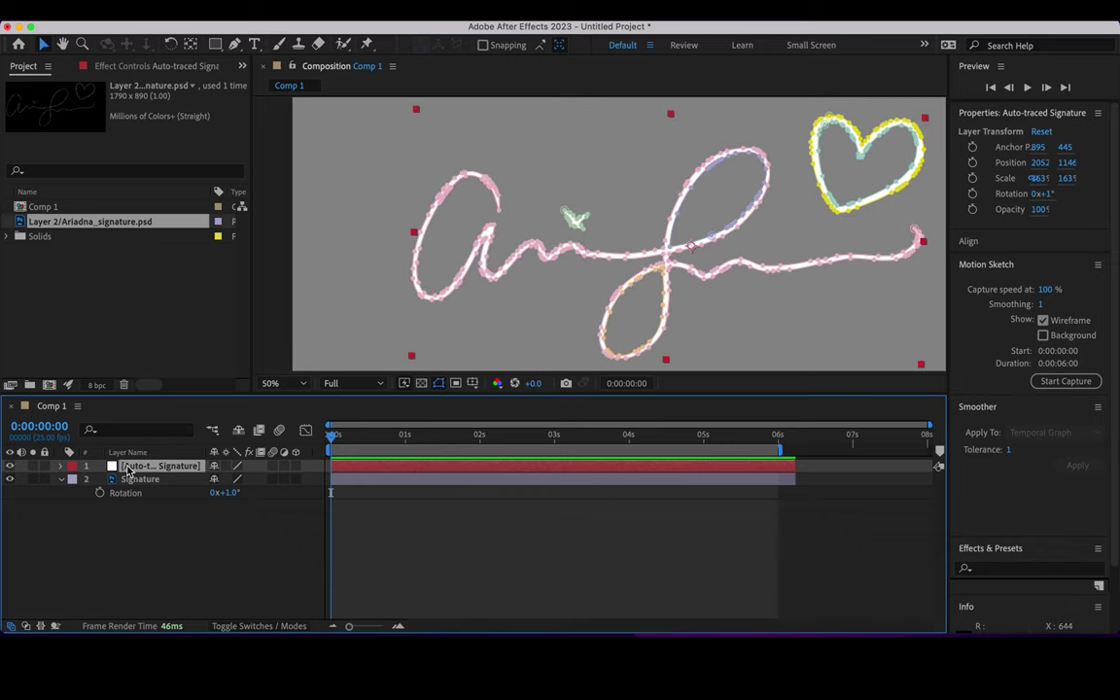
{"action": "key", "text": "m"}
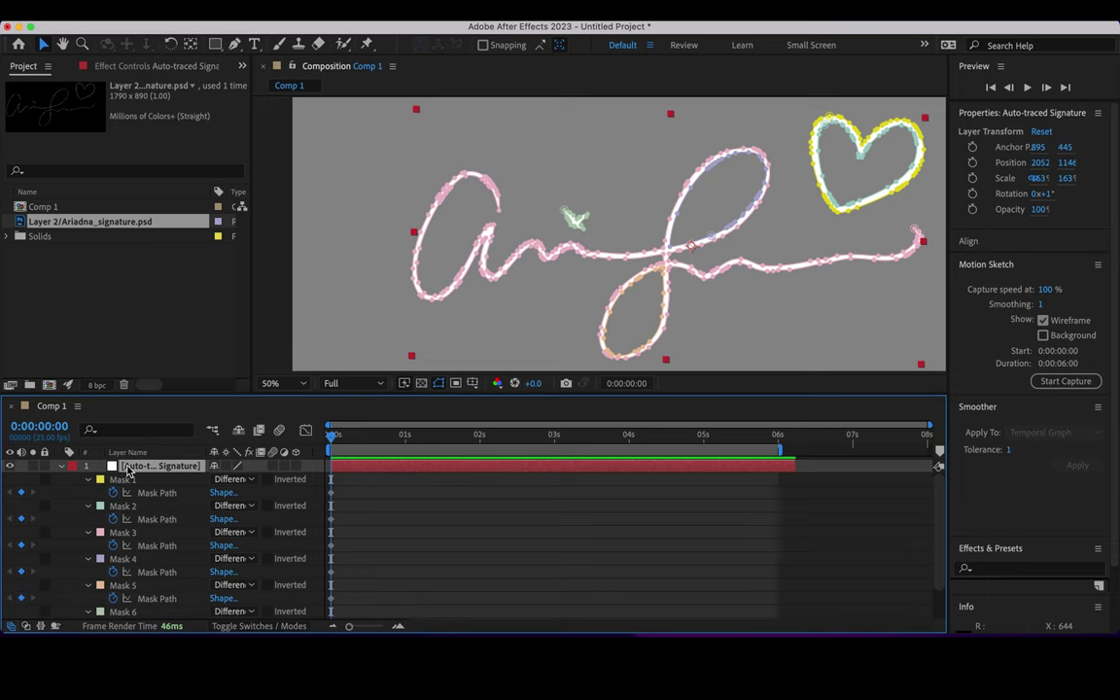
{"action": "scroll", "coordinate": [120, 579], "scroll_direction": "down", "scroll_amount": 2}
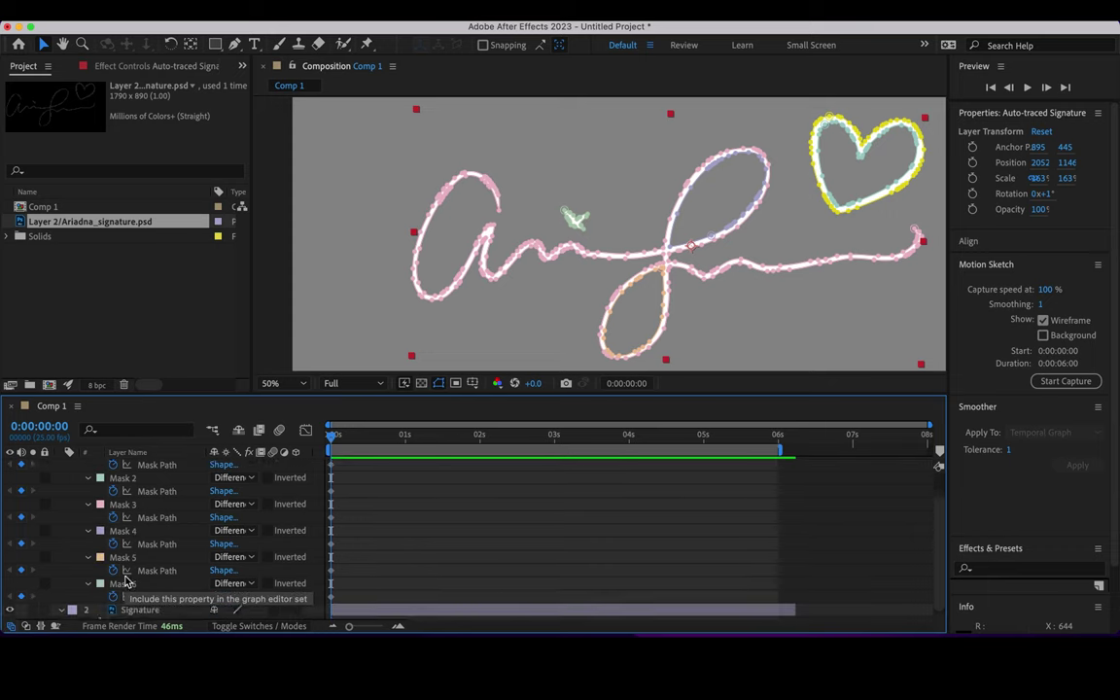
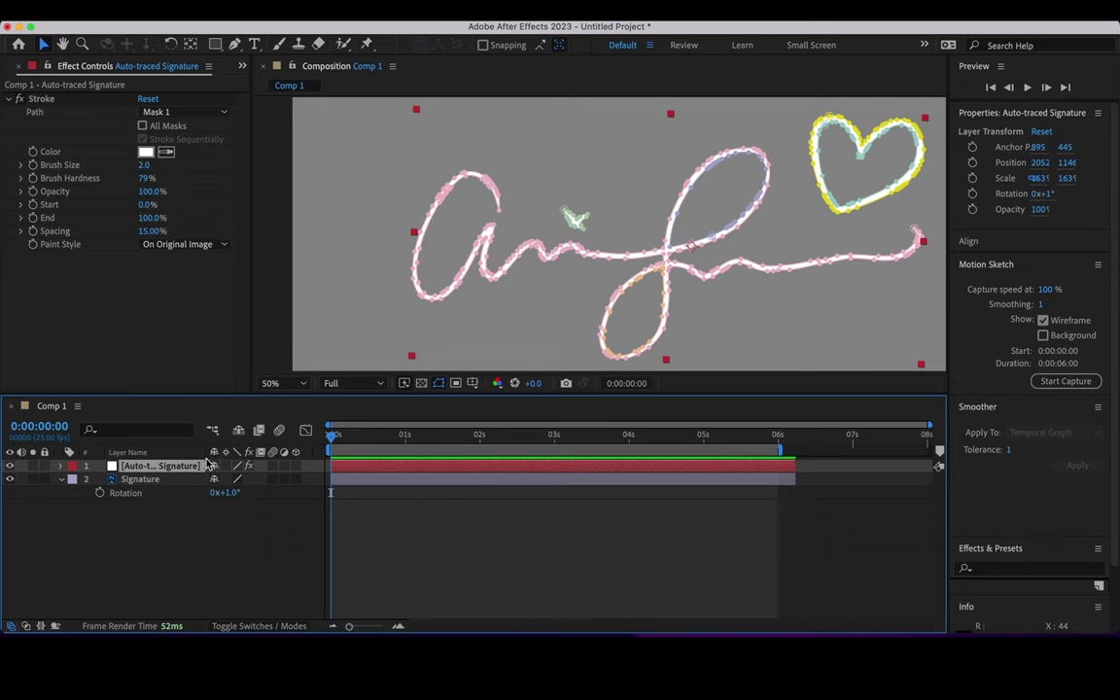
Step: Widen the layer name column, and hide and lock the original Signature layer
{"action": "mouse_move", "coordinate": [206, 457]}
{"action": "left_mouse_down"}
{"action": "mouse_move", "coordinate": [433, 471]}
{"action": "mouse_move", "coordinate": [321, 483]}
{"action": "left_mouse_up"}
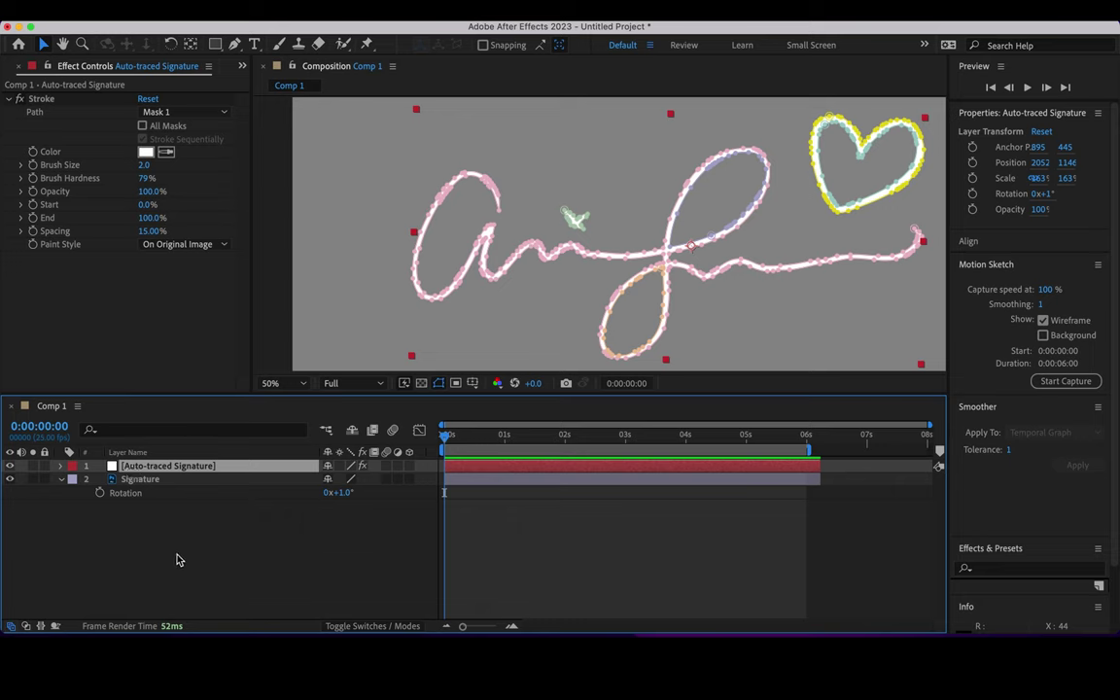
{"action": "left_click", "coordinate": [142, 483]}
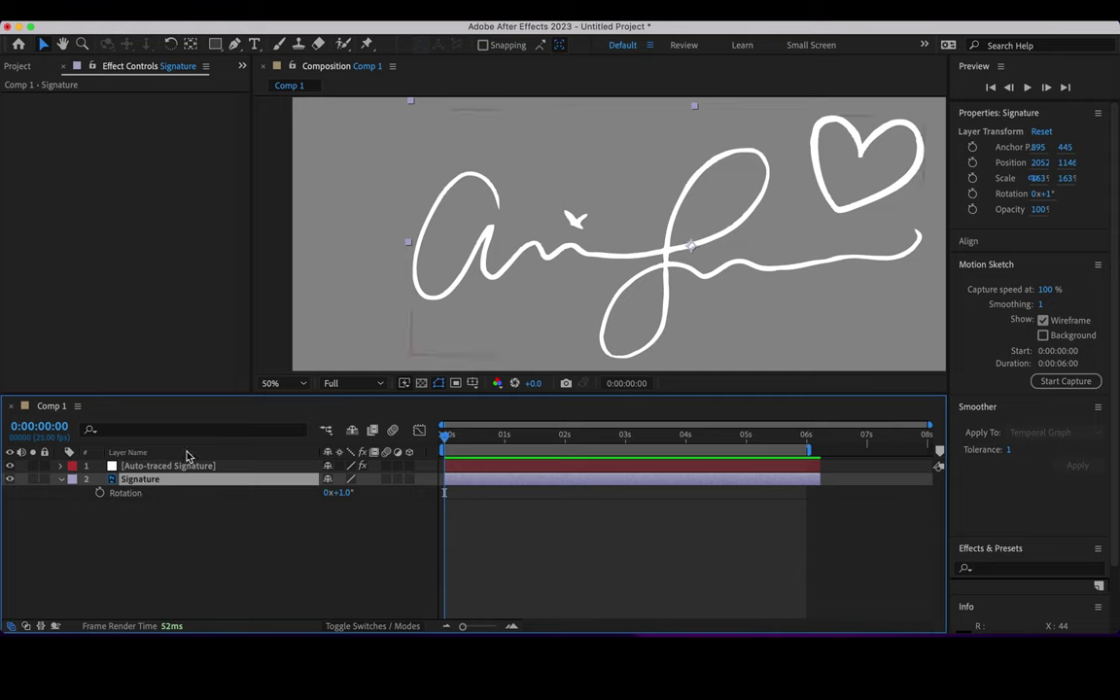
{"action": "left_click", "coordinate": [10, 481]}
{"action": "left_click", "coordinate": [199, 468]}
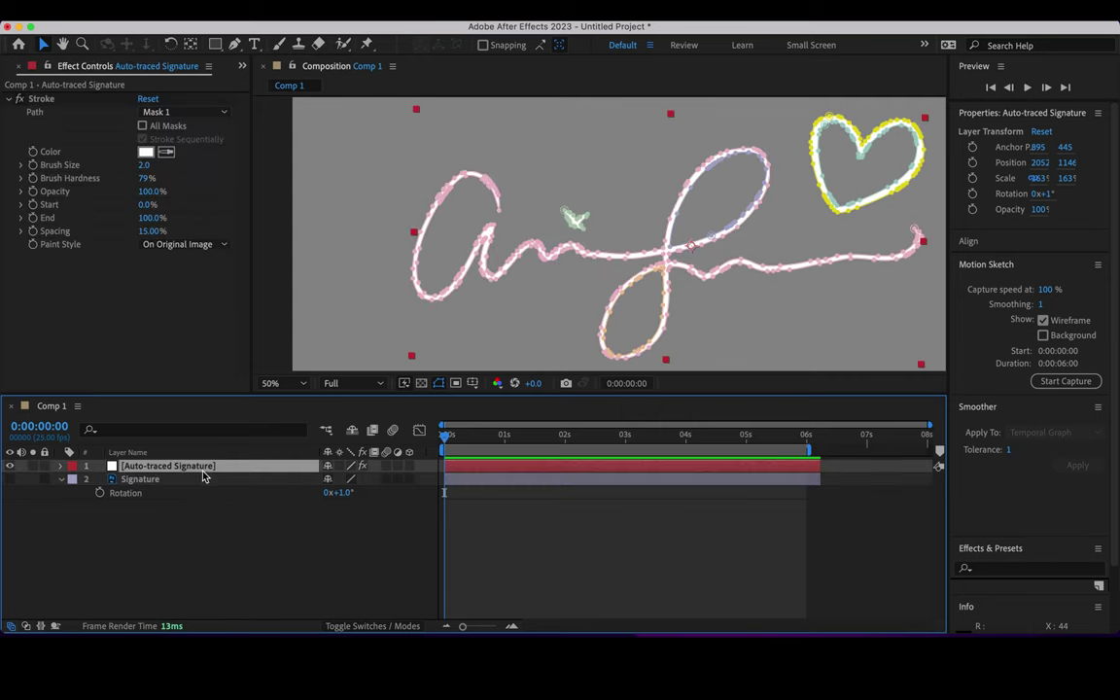
{"action": "left_click", "coordinate": [44, 481]}
Step: Make the Stroke effect on the Auto-traced Signature layer use All Masks and Stroke Sequentially
{"action": "left_click", "coordinate": [98, 139]}
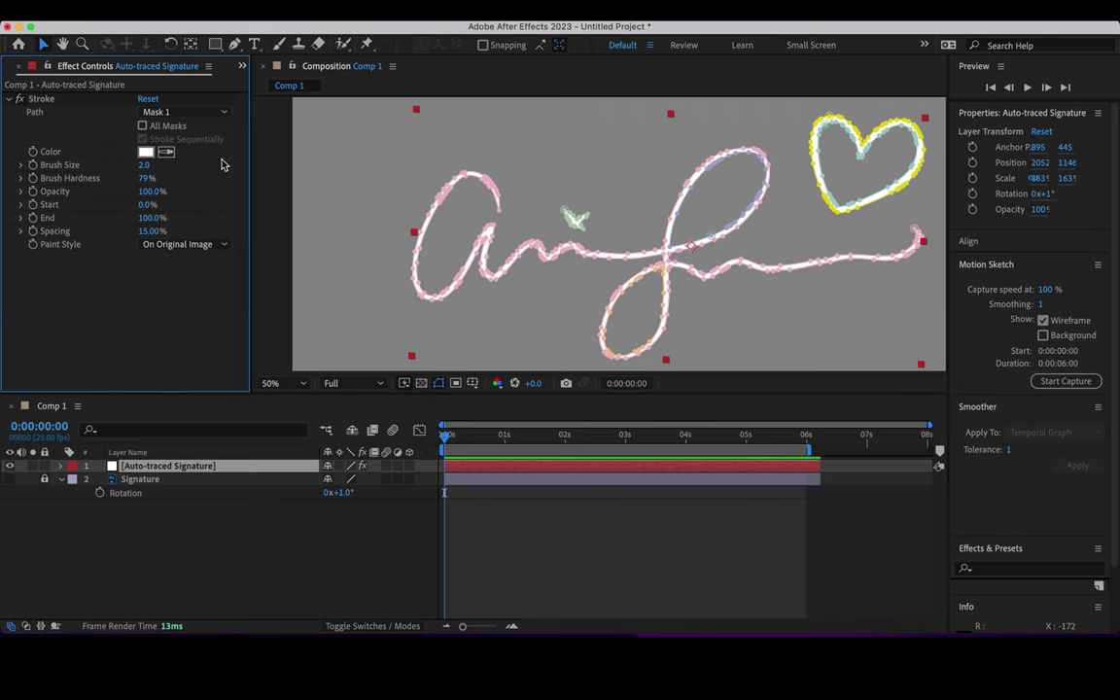
{"action": "left_click", "coordinate": [167, 114]}
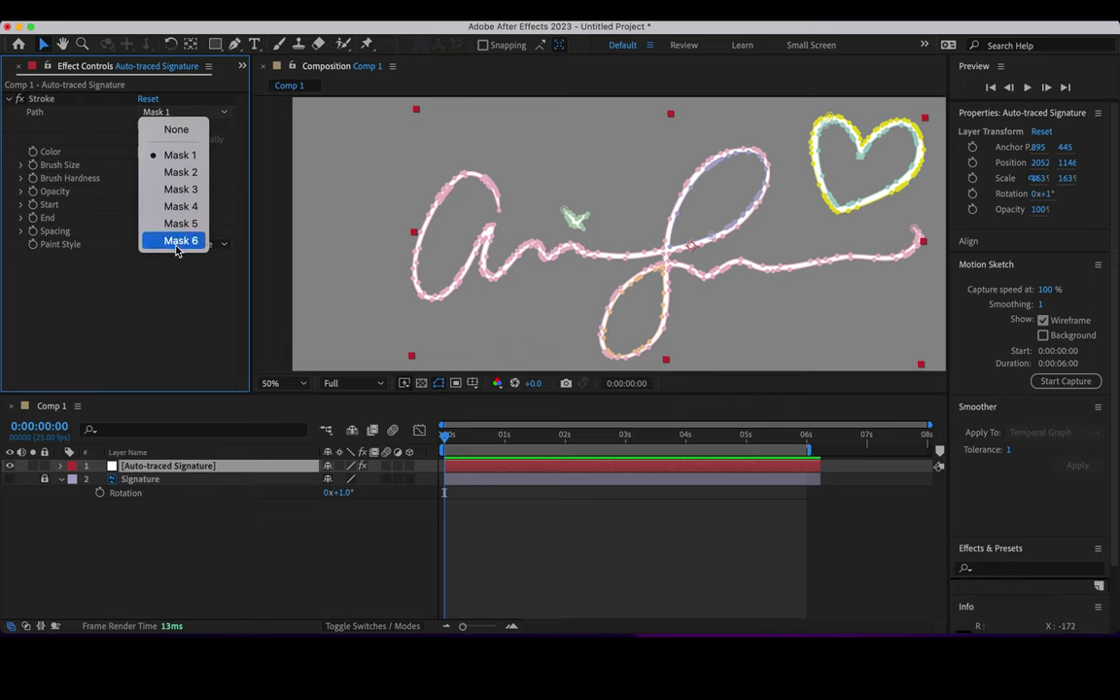
{"action": "left_click", "coordinate": [175, 295]}
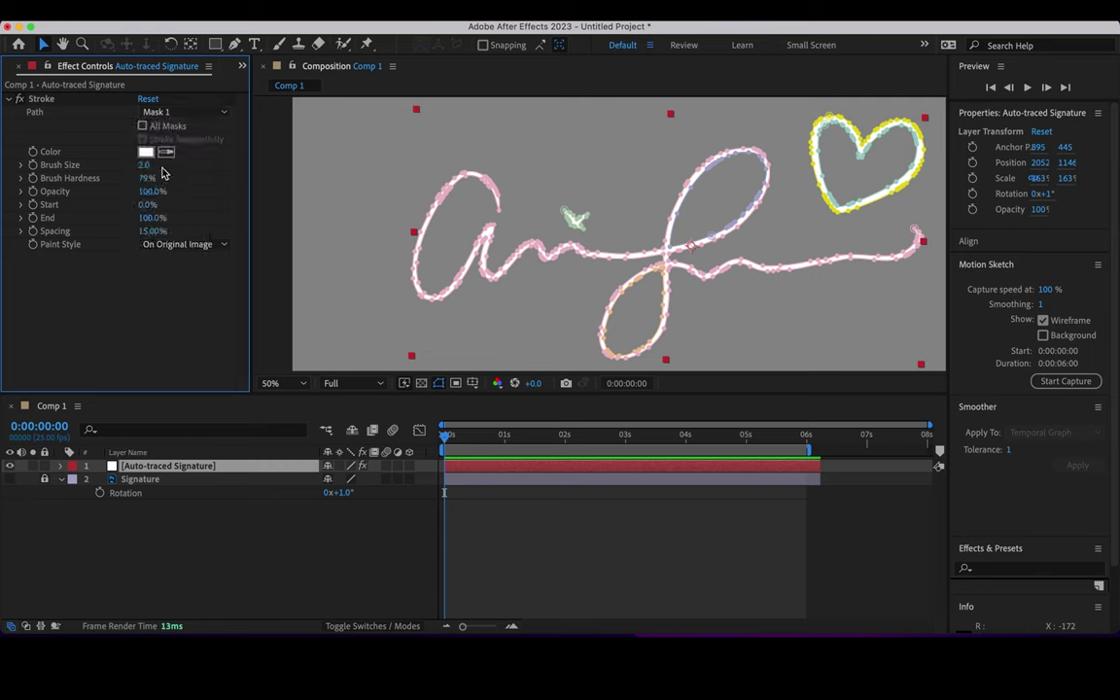
{"action": "left_click", "coordinate": [142, 126]}
{"action": "left_click", "coordinate": [142, 139]}
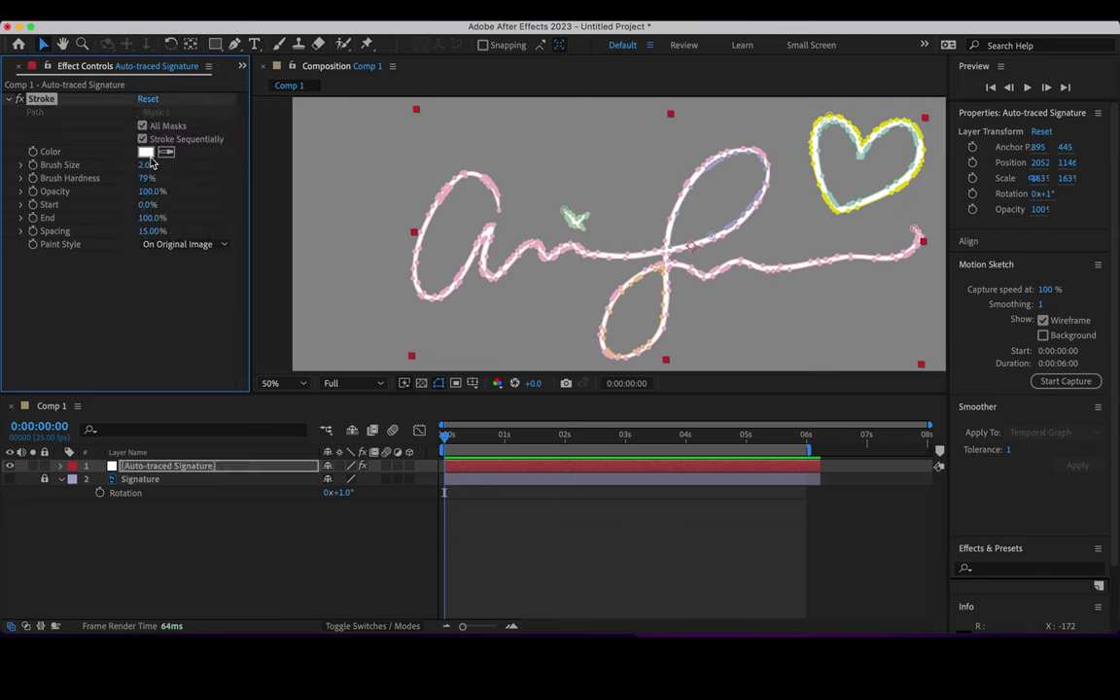
Step: Set the Stroke effect's color to red
{"action": "left_click", "coordinate": [146, 152]}
{"action": "left_click", "coordinate": [550, 246]}
{"action": "left_click", "coordinate": [716, 245]}
{"action": "left_click", "coordinate": [725, 326]}
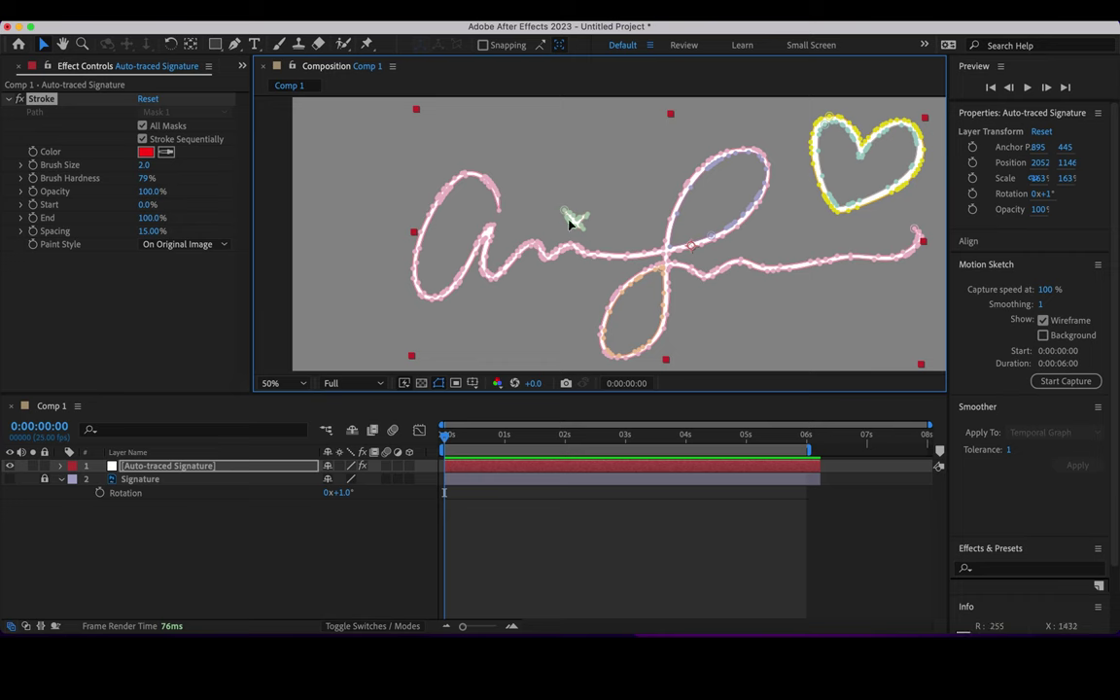
Step: Try the On Transparent paint style on the Stroke effect and return it to On Original Image
{"action": "left_click", "coordinate": [344, 527]}
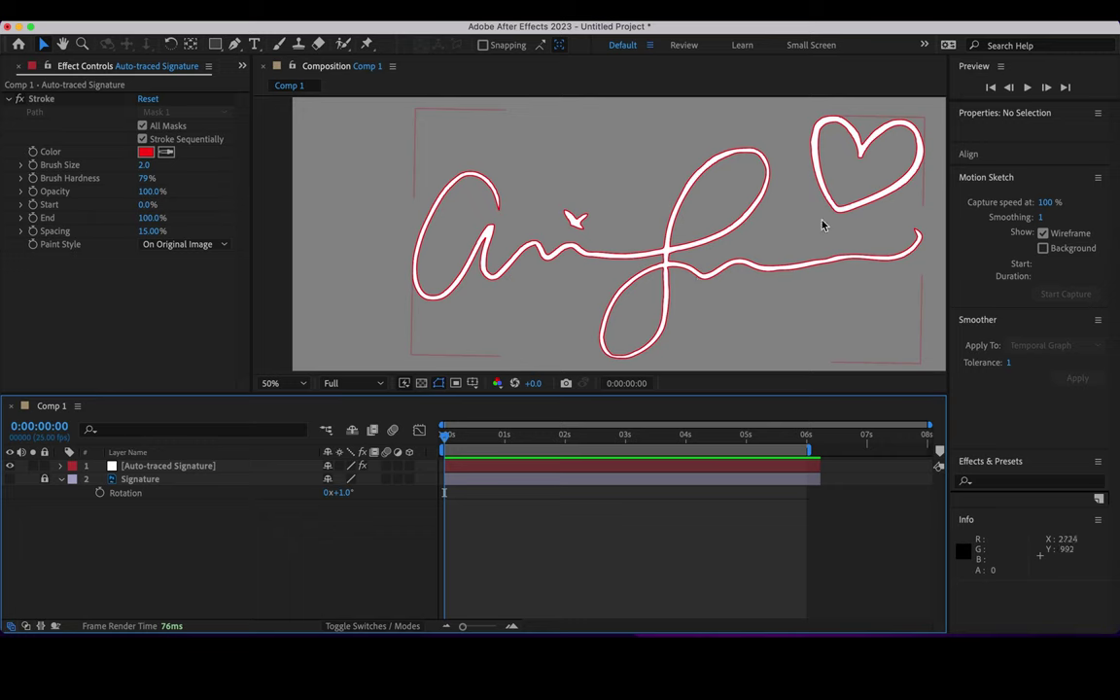
{"action": "left_click_drag", "start_coordinate": [486, 442], "coordinate": [207, 457]}
{"action": "left_click", "coordinate": [178, 245]}
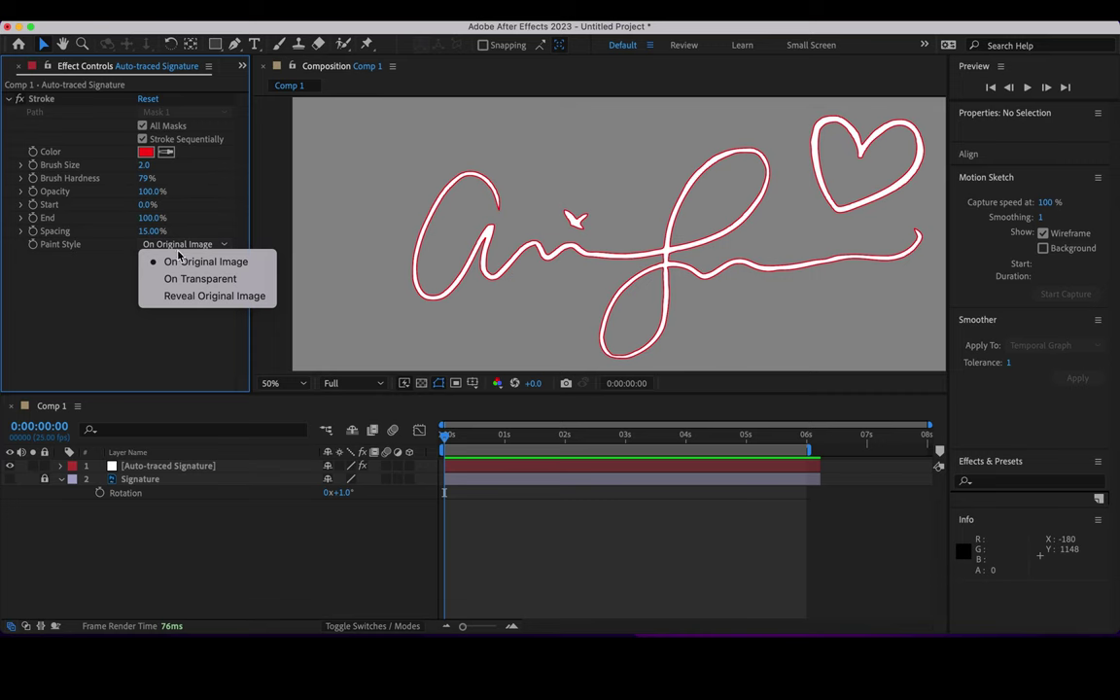
{"action": "left_click", "coordinate": [185, 280]}
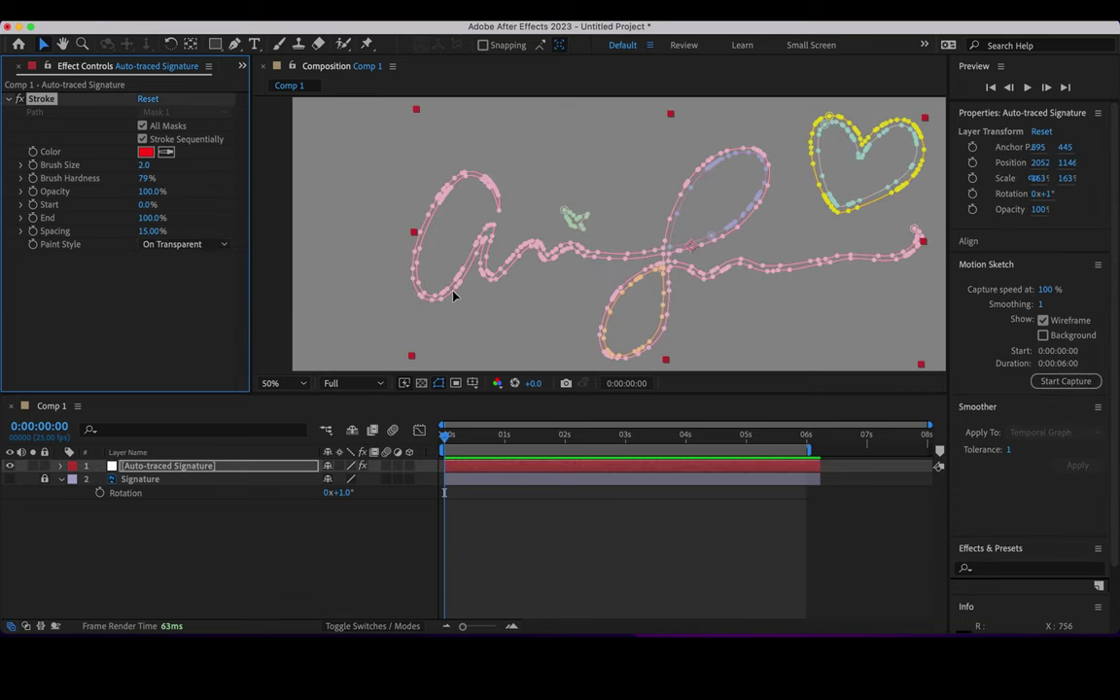
{"action": "left_click", "coordinate": [477, 334]}
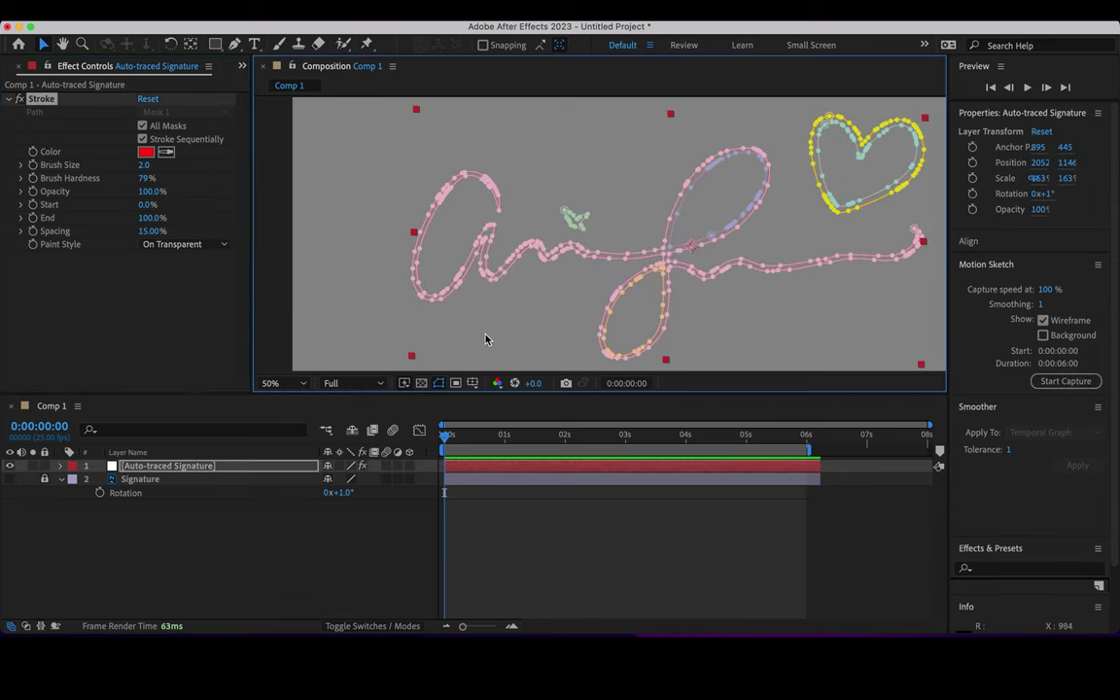
{"action": "left_click", "coordinate": [352, 308]}
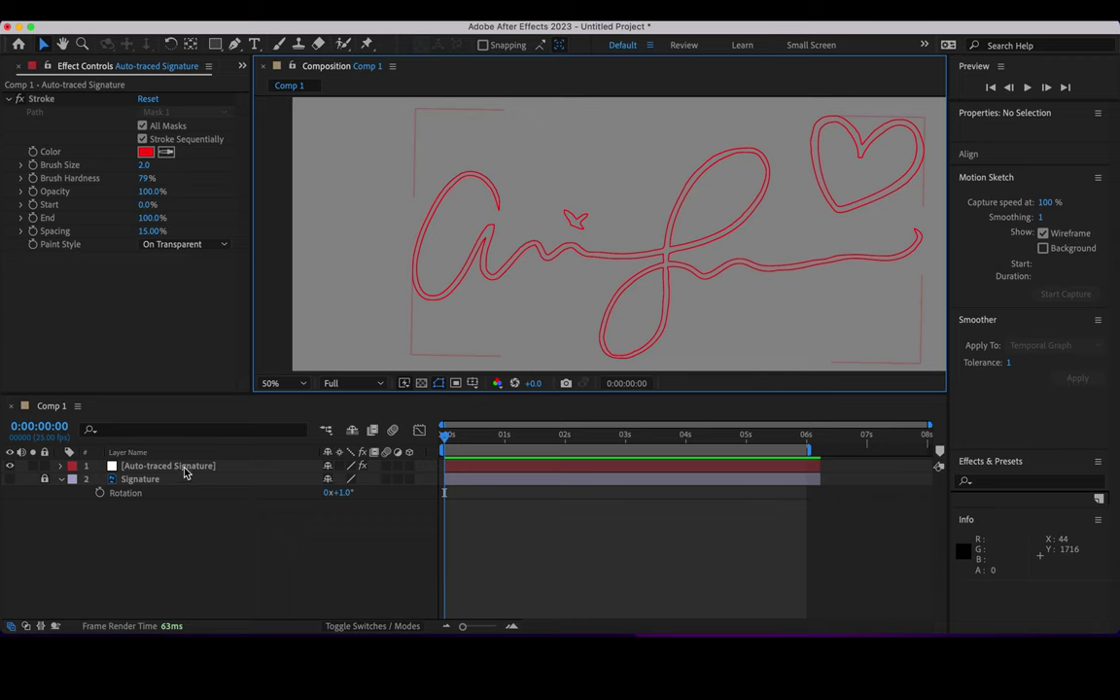
{"action": "left_click", "coordinate": [179, 247]}
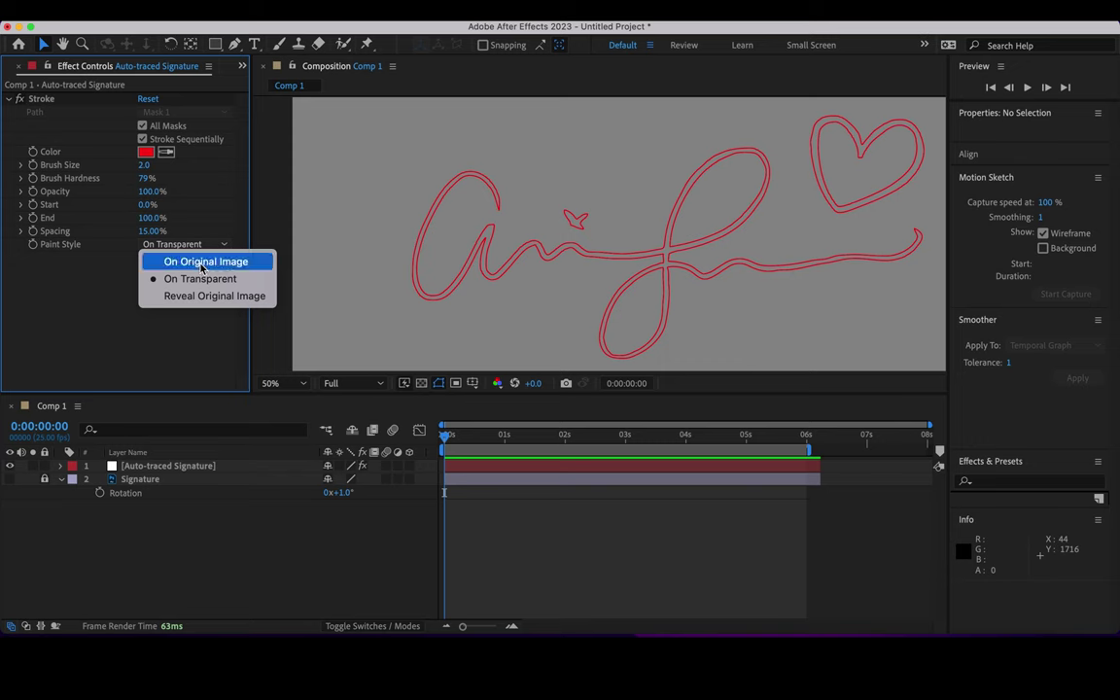
{"action": "left_click", "coordinate": [202, 262]}
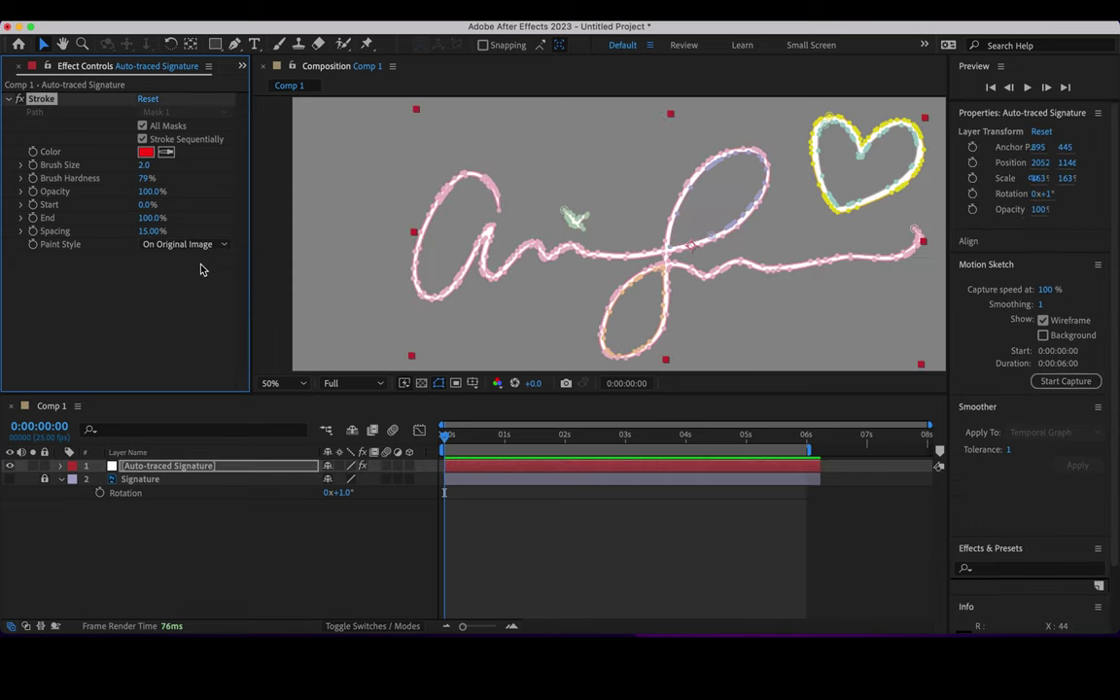
{"action": "left_click", "coordinate": [324, 288]}
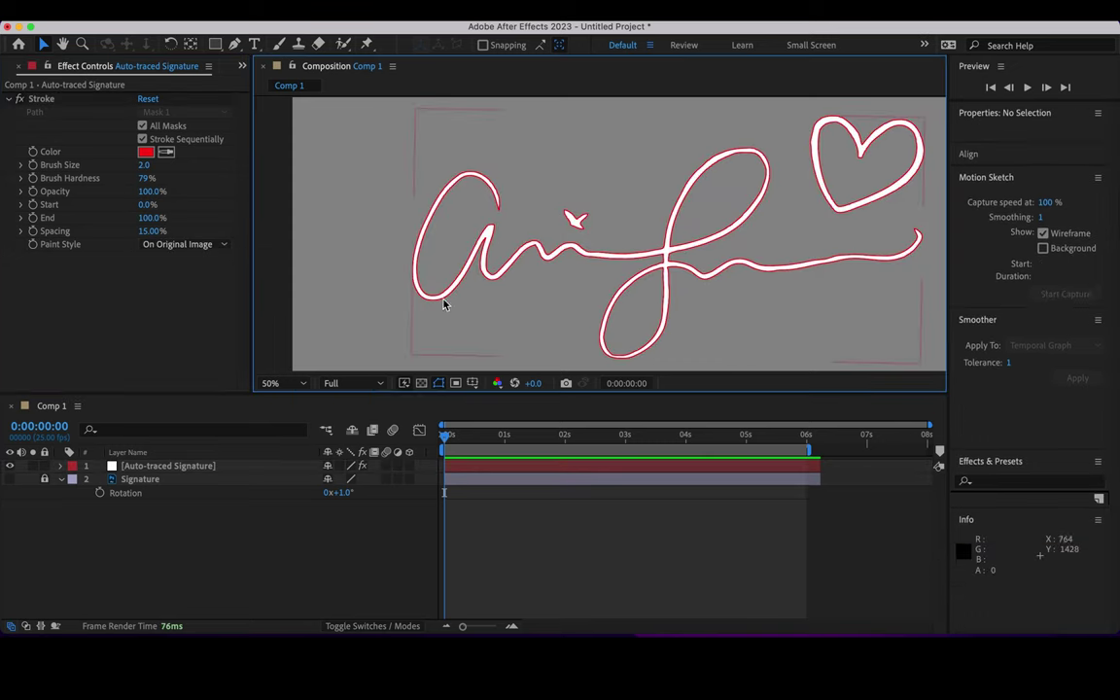
Step: Set the Stroke effect's Paint Style to Reveal Original Image
{"action": "left_click", "coordinate": [223, 246]}
{"action": "left_click", "coordinate": [214, 296]}
{"action": "left_click", "coordinate": [362, 294]}
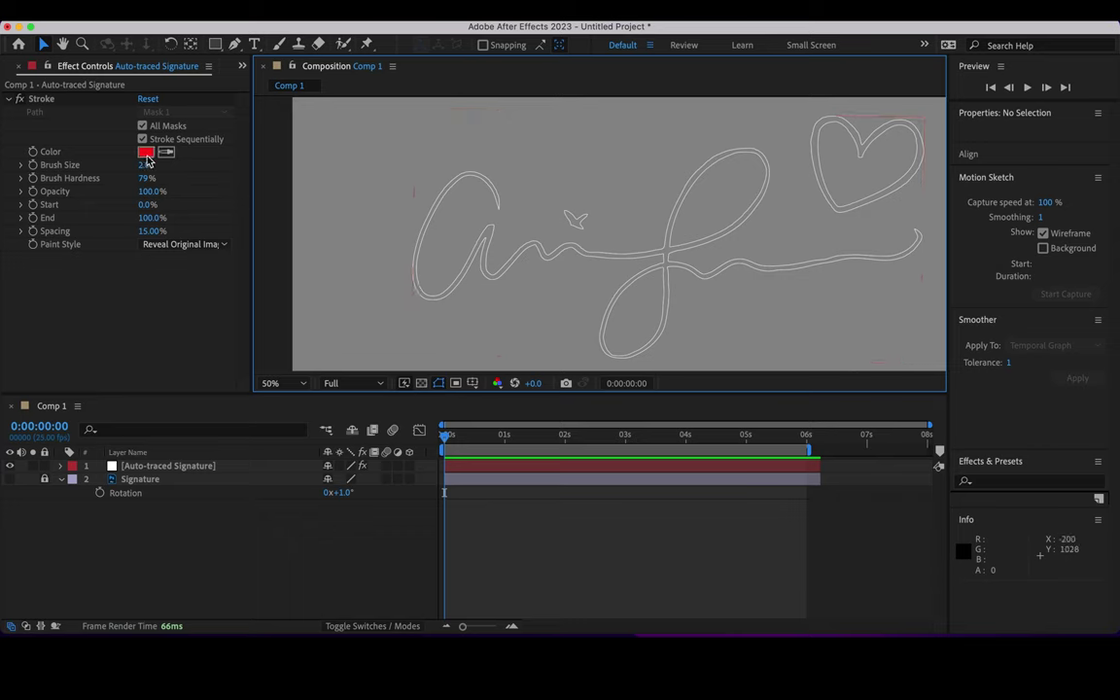
{"action": "left_click", "coordinate": [175, 248]}
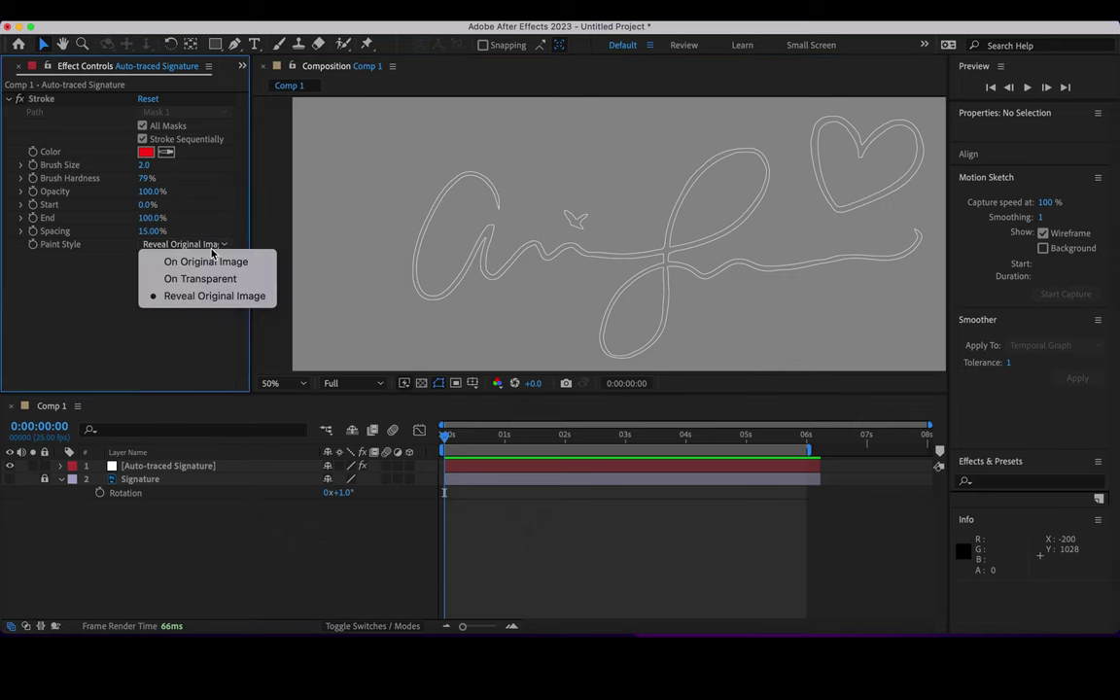
{"action": "left_click", "coordinate": [234, 298]}
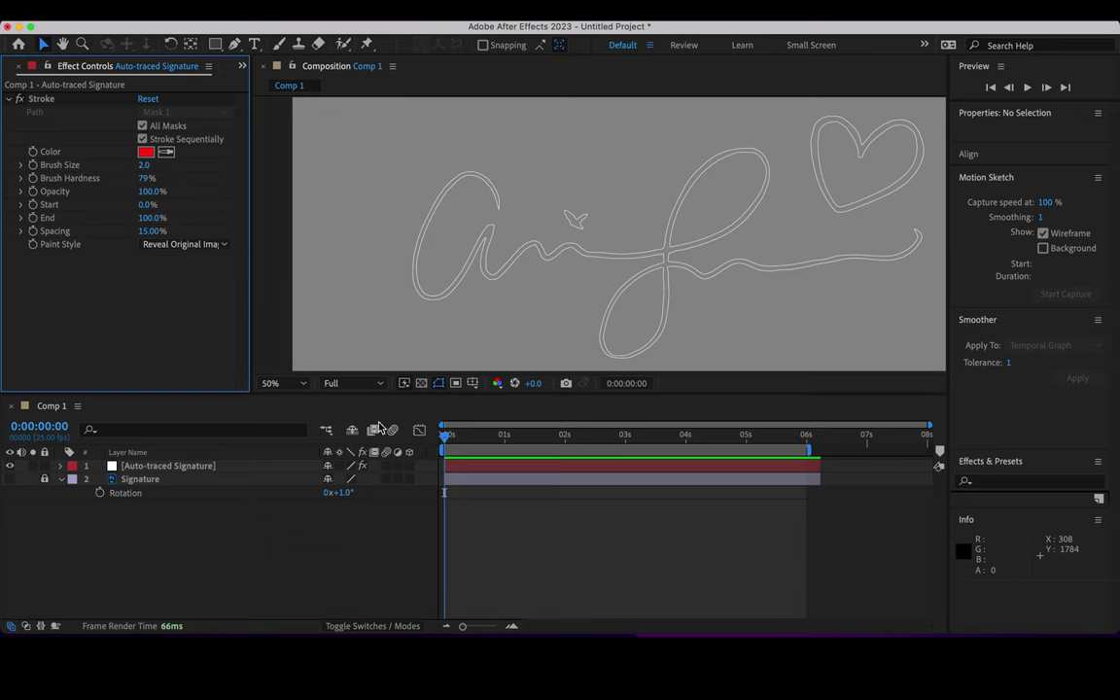
Step: Increase the Stroke effect's Brush Size to 20.5 so the strokes completely fill the signature lines
{"action": "left_click", "coordinate": [146, 163]}
{"action": "left_click_drag", "start_coordinate": [145, 165], "coordinate": [183, 170]}
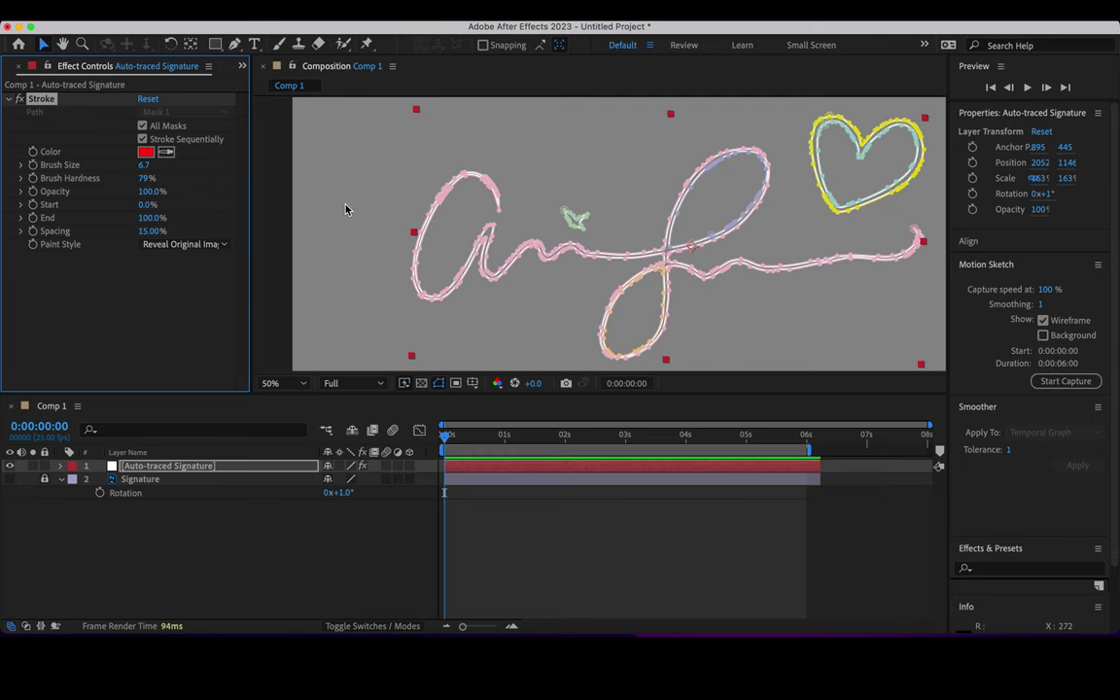
{"action": "left_click", "coordinate": [312, 184]}
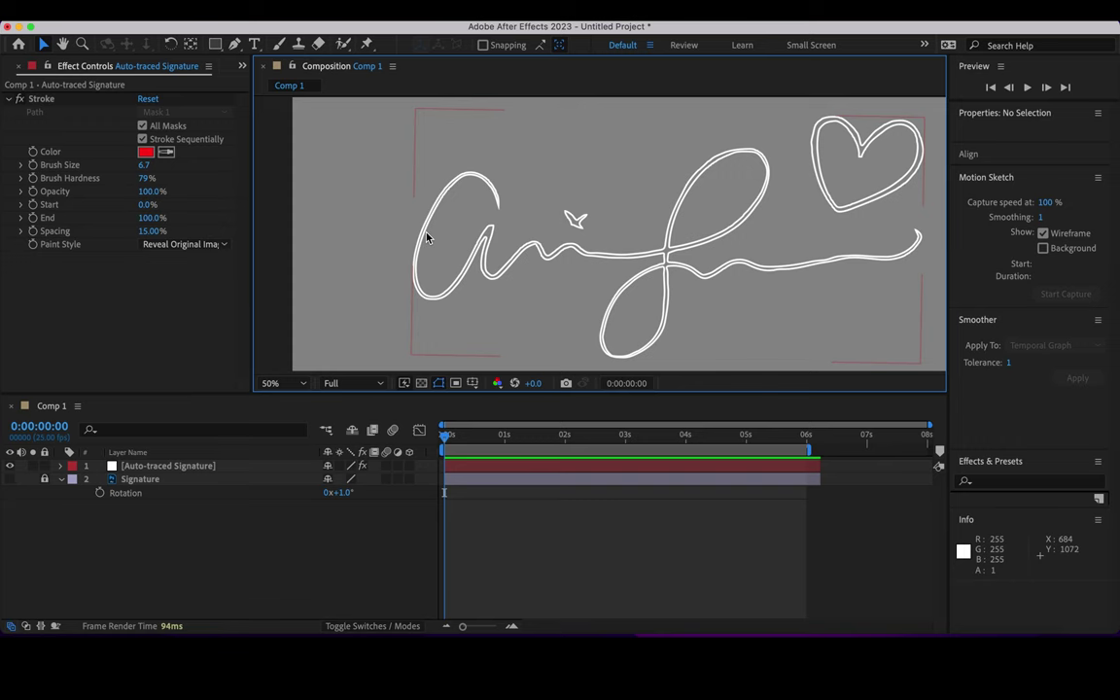
{"action": "scroll", "coordinate": [426, 236], "scroll_direction": "up", "scroll_amount": 2}
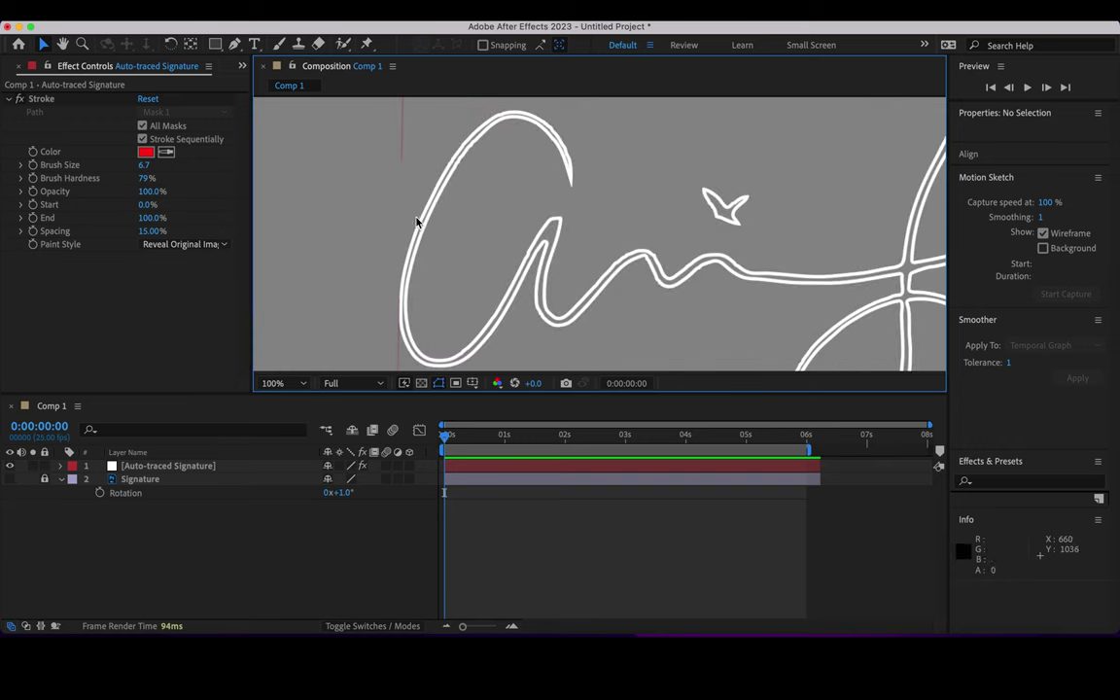
{"action": "left_click", "coordinate": [146, 164]}
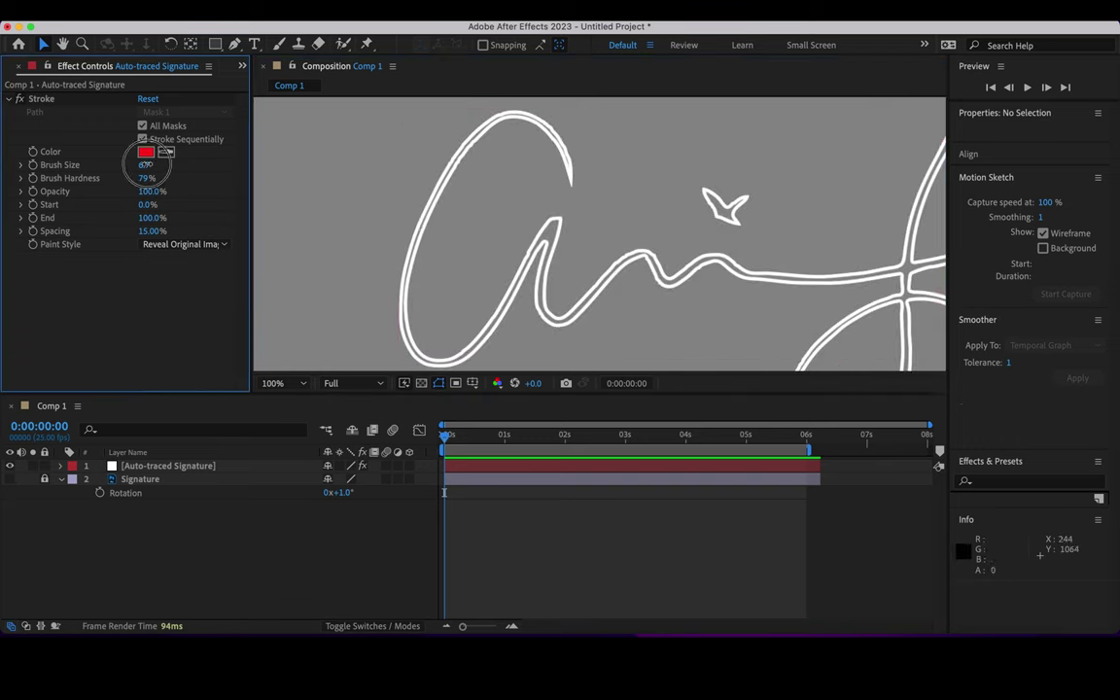
{"action": "mouse_move", "coordinate": [165, 164]}
{"action": "left_mouse_down"}
{"action": "mouse_move", "coordinate": [295, 173]}
{"action": "mouse_move", "coordinate": [243, 177]}
{"action": "mouse_move", "coordinate": [270, 179]}
{"action": "left_mouse_up"}
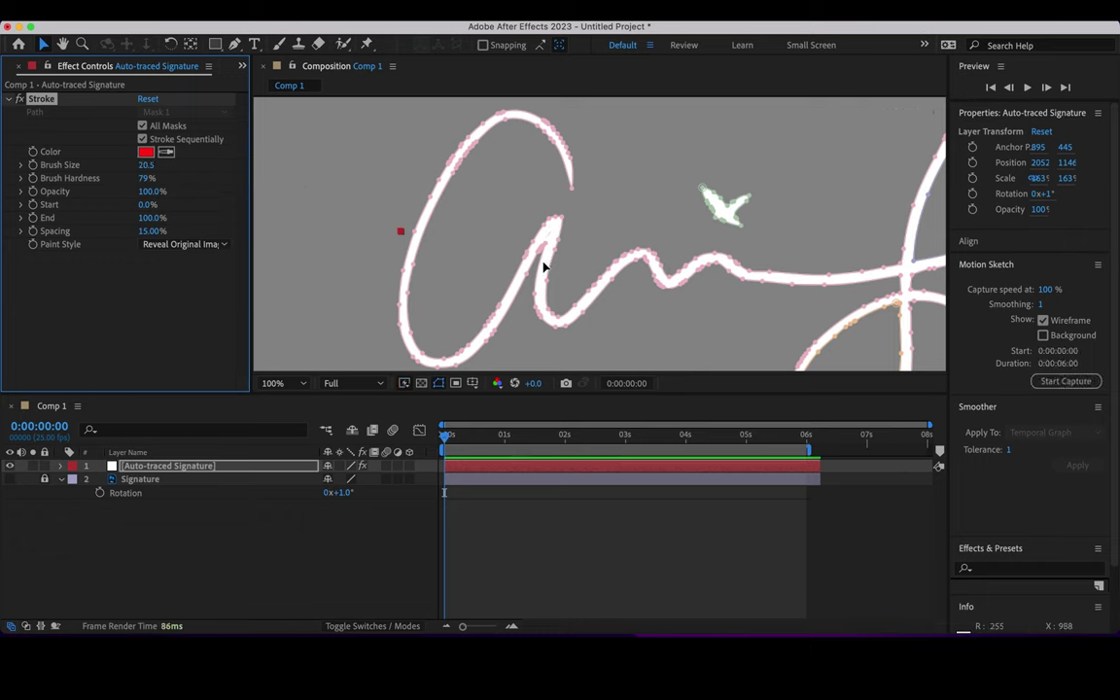
{"action": "scroll", "coordinate": [543, 266], "scroll_direction": "down", "scroll_amount": 2}
{"action": "scroll", "coordinate": [544, 266], "scroll_direction": "down", "scroll_amount": 2}
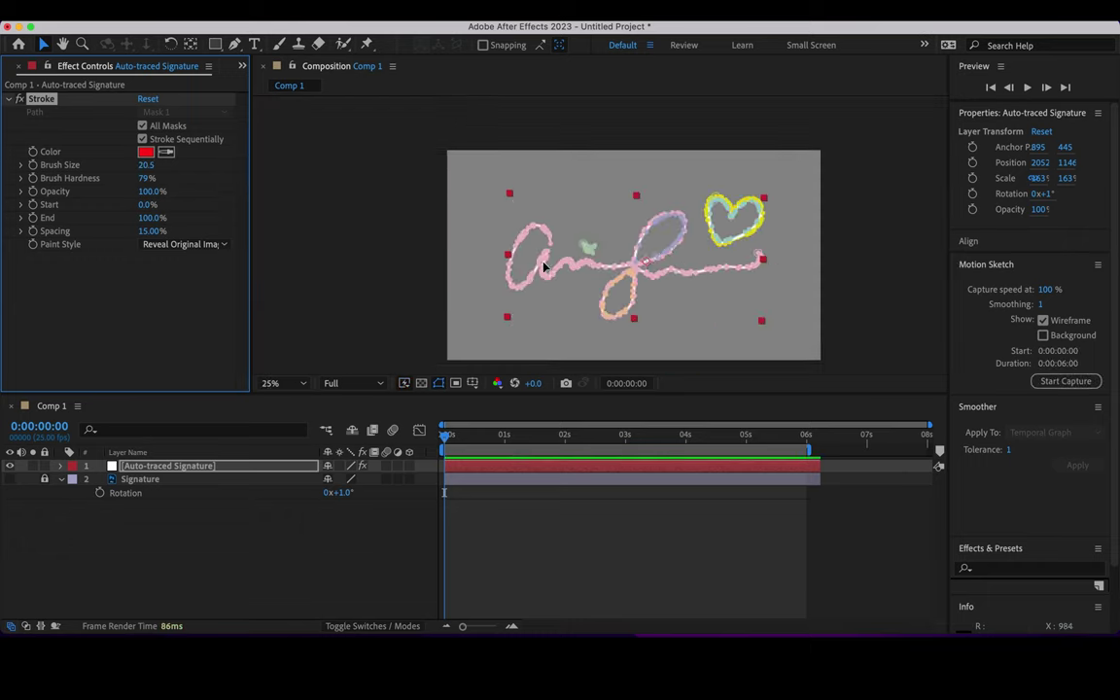
{"action": "left_click", "coordinate": [436, 220]}
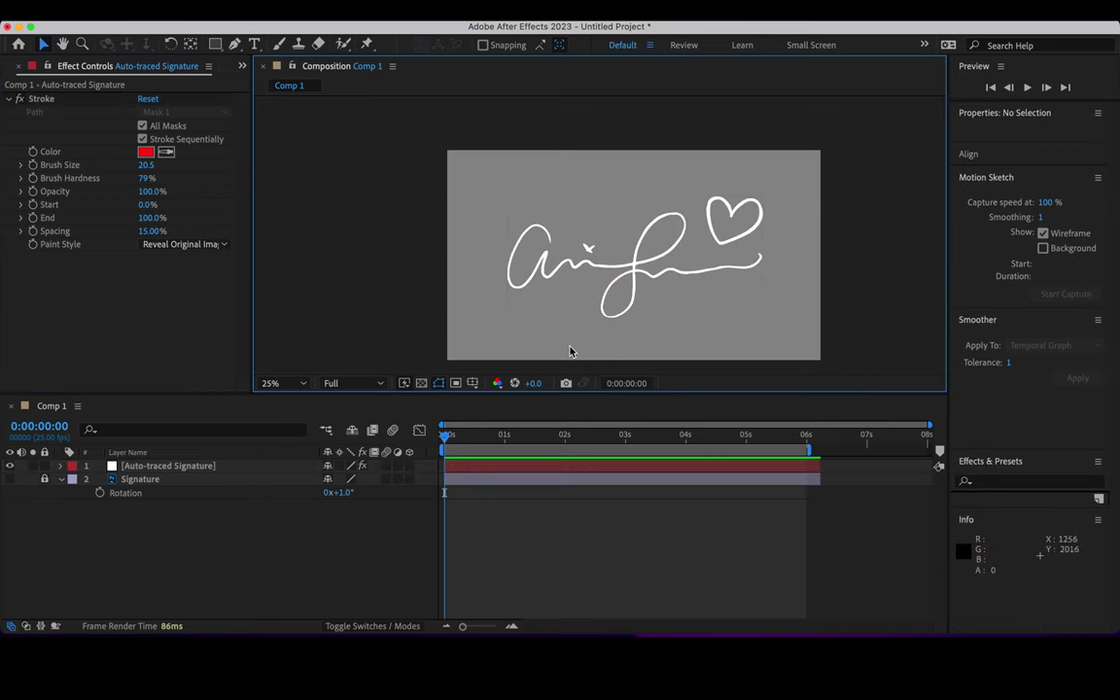
Step: Play back the signature's write-on animation from the start and check frames along the timeline up to 0:00:05:15
{"action": "left_click", "coordinate": [464, 454]}
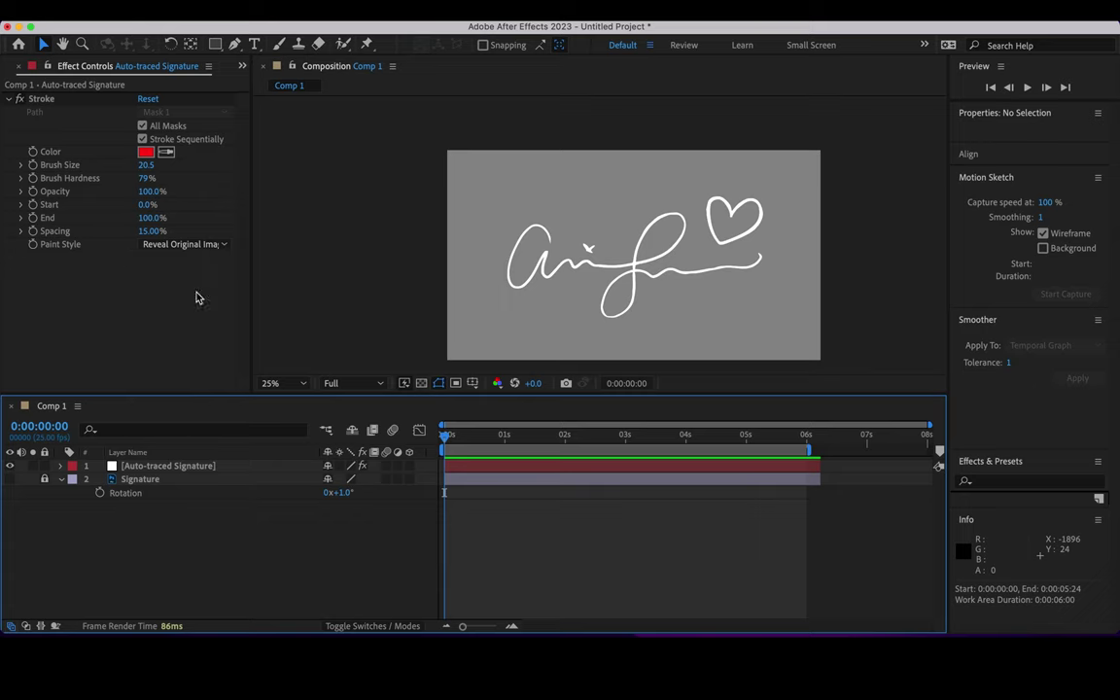
{"action": "key", "text": "period"}
{"action": "key", "text": "space"}
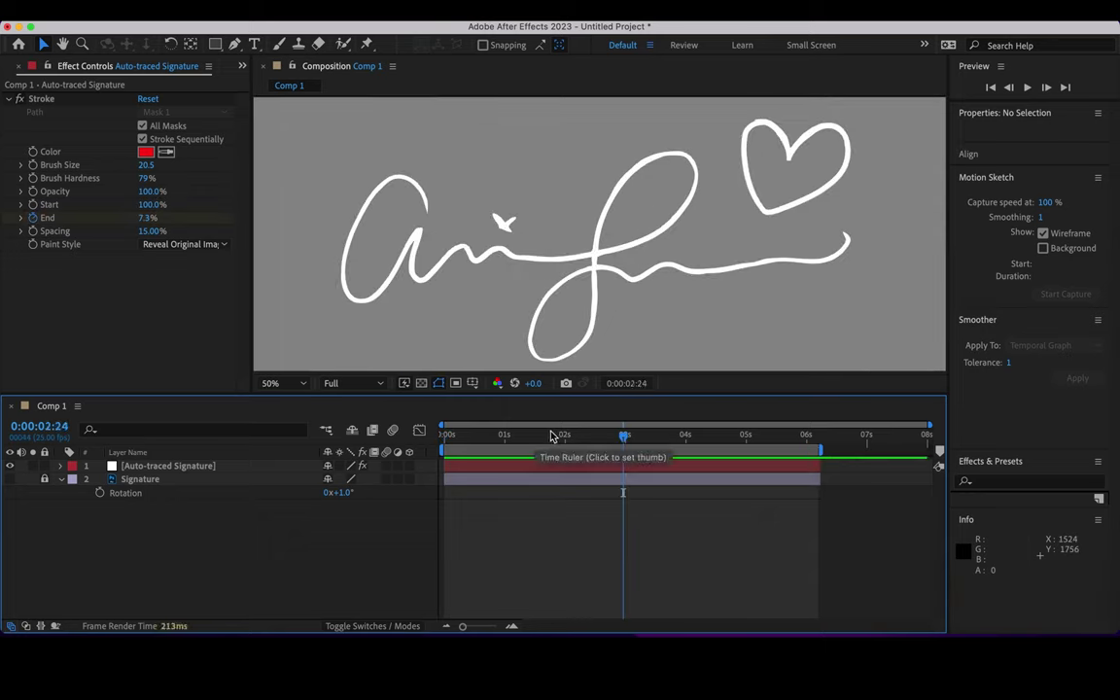
{"action": "left_click_drag", "start_coordinate": [551, 433], "coordinate": [407, 425]}
{"action": "key", "text": "space"}
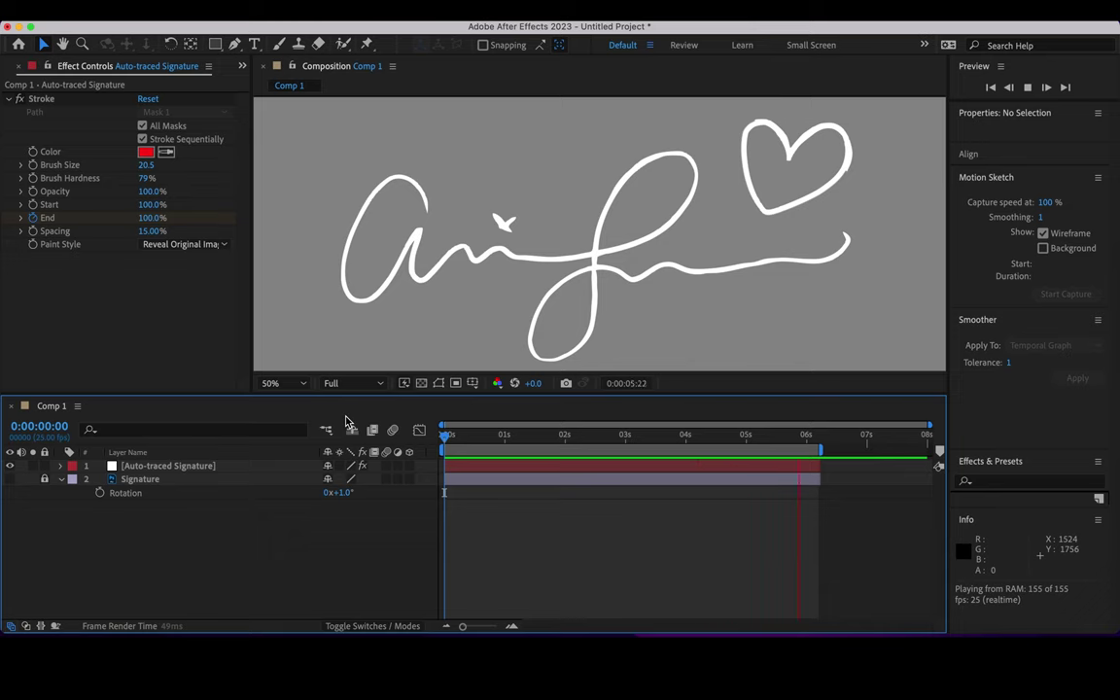
{"action": "key", "text": "h"}
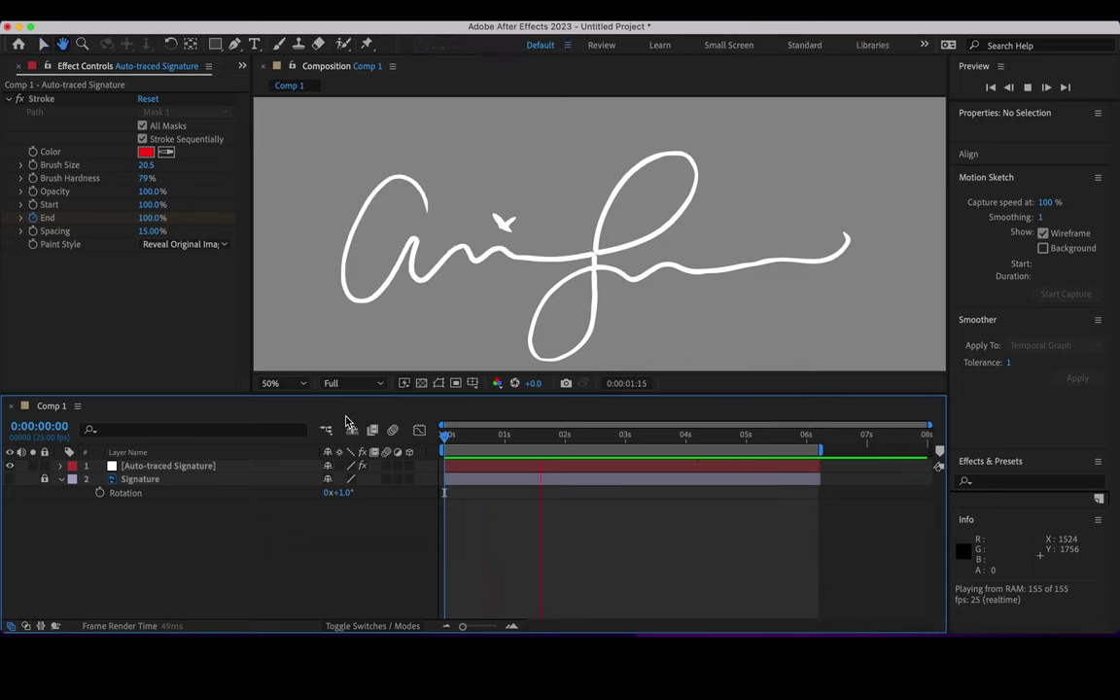
{"action": "key", "text": "space"}
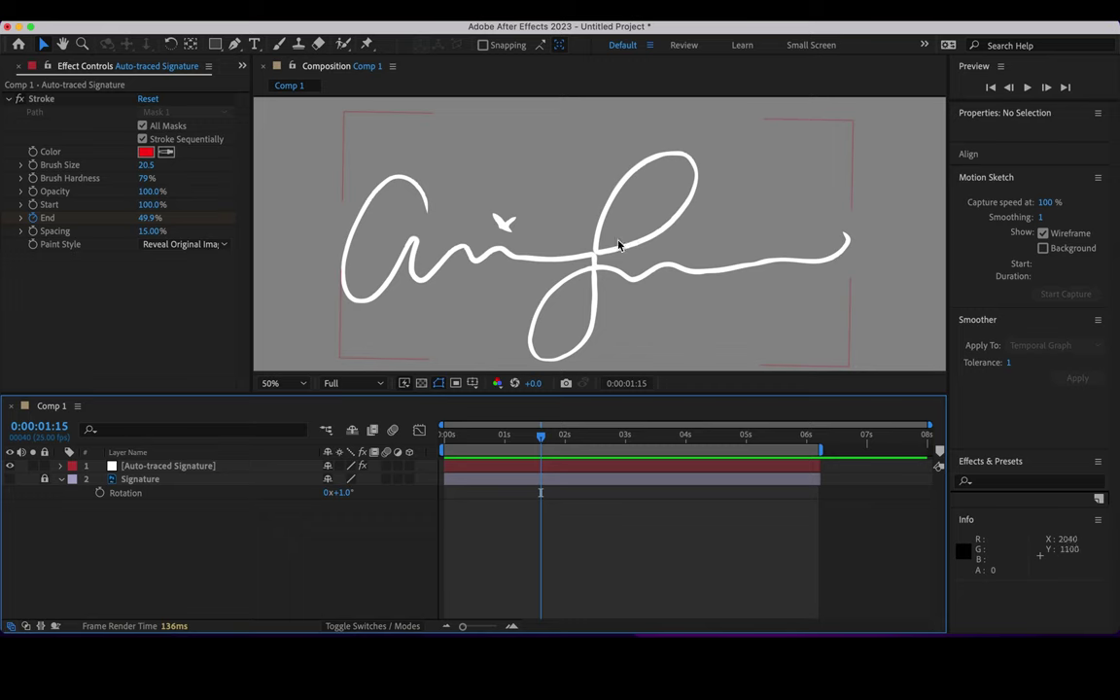
{"action": "key", "text": "space"}
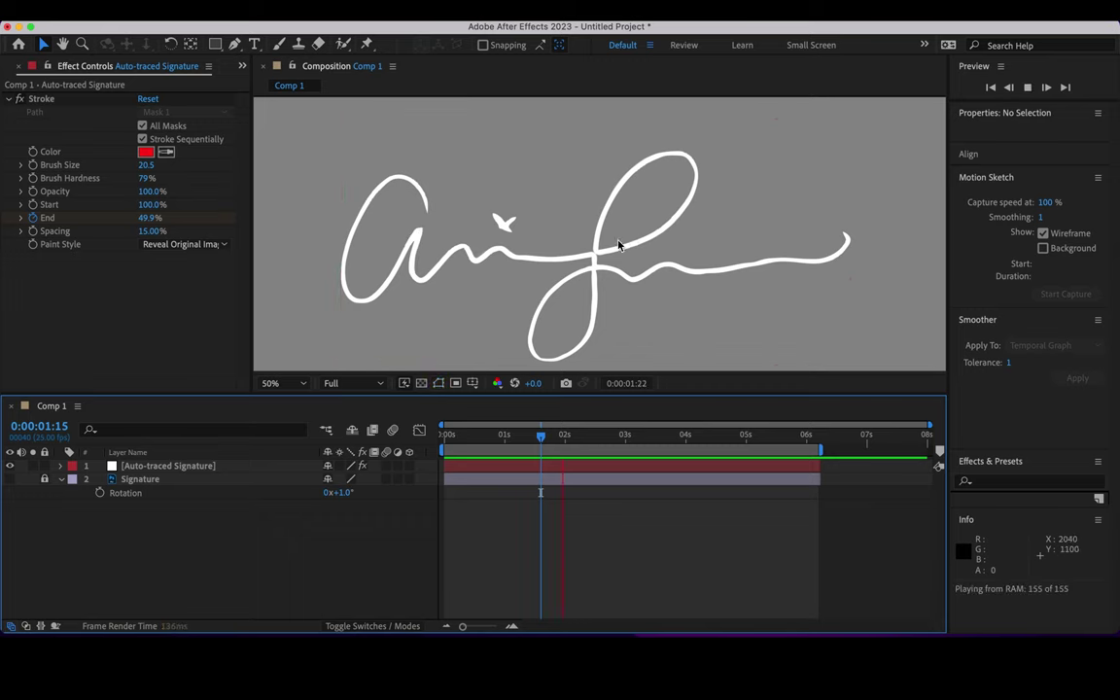
{"action": "key", "text": "space"}
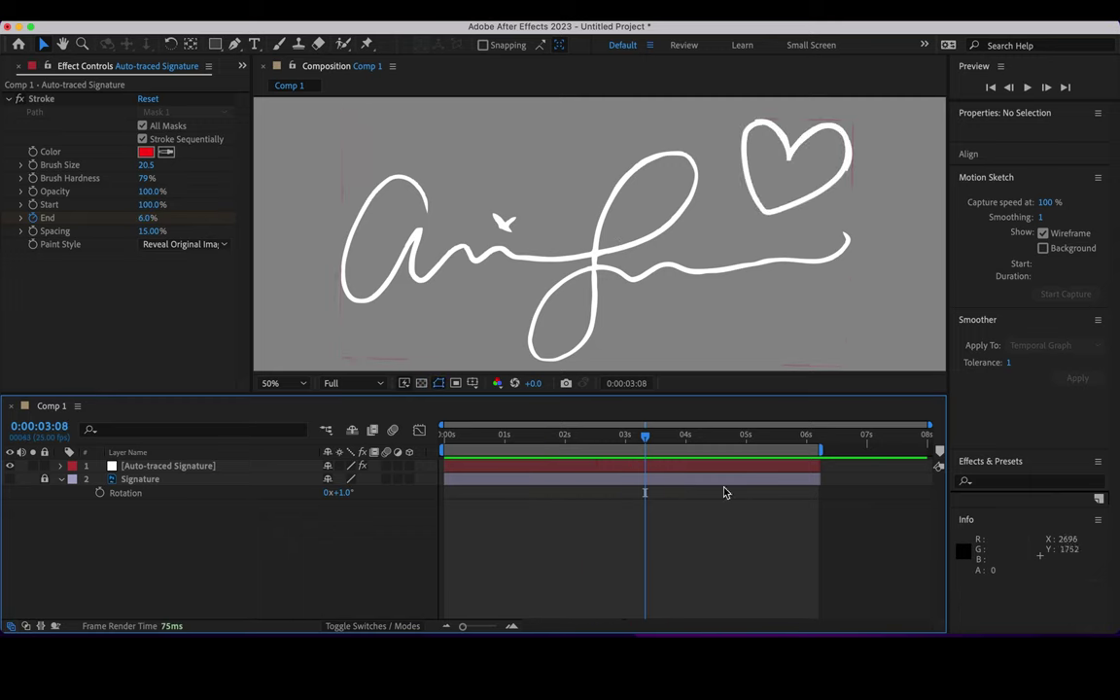
{"action": "mouse_move", "coordinate": [731, 442]}
{"action": "left_mouse_down"}
{"action": "mouse_move", "coordinate": [499, 438]}
{"action": "mouse_move", "coordinate": [827, 450]}
{"action": "mouse_move", "coordinate": [415, 428]}
{"action": "mouse_move", "coordinate": [783, 452]}
{"action": "left_mouse_up"}
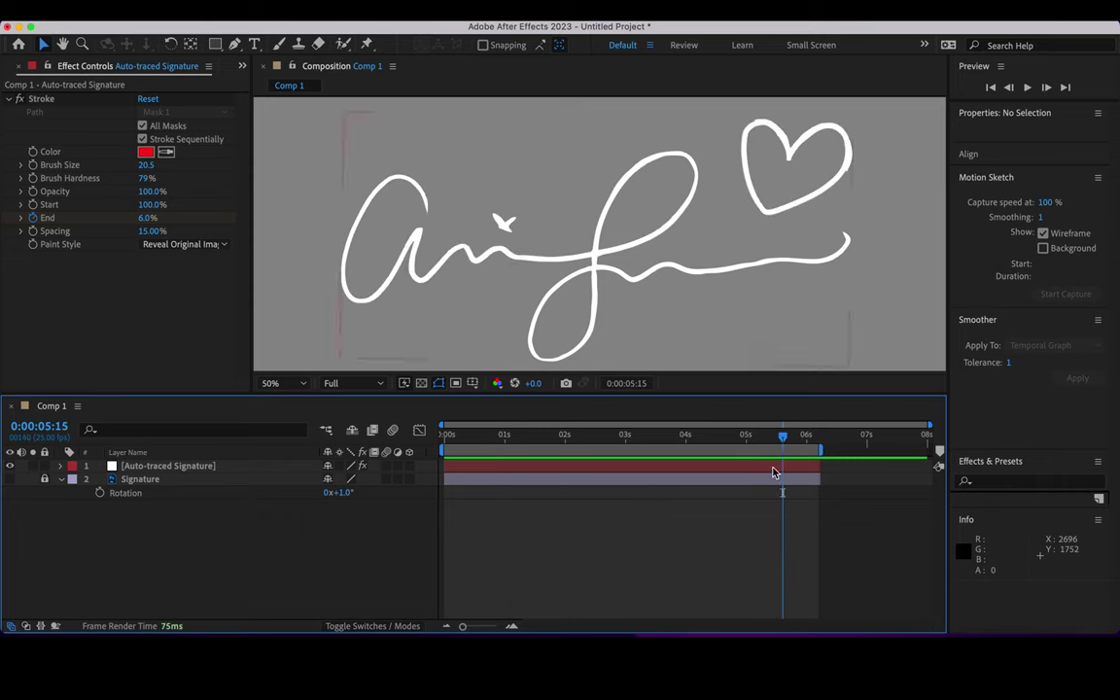
Step: Delete the Auto-traced Signature layer, and unlock and show the original Signature layer
{"action": "left_click", "coordinate": [191, 471]}
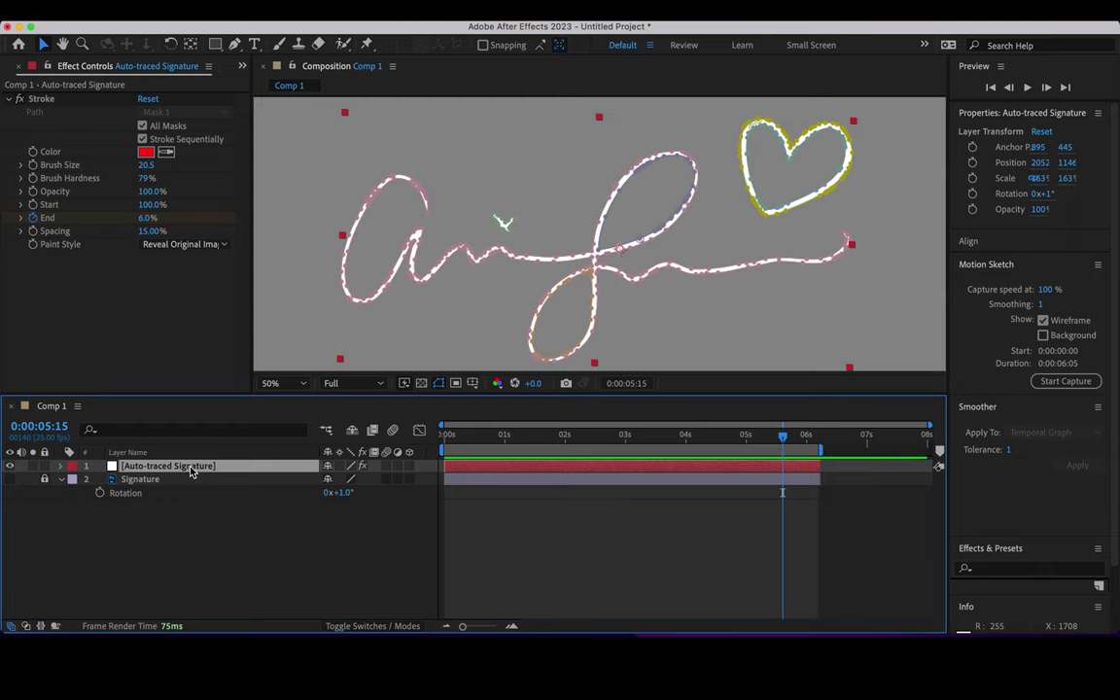
{"action": "key", "text": "Delete"}
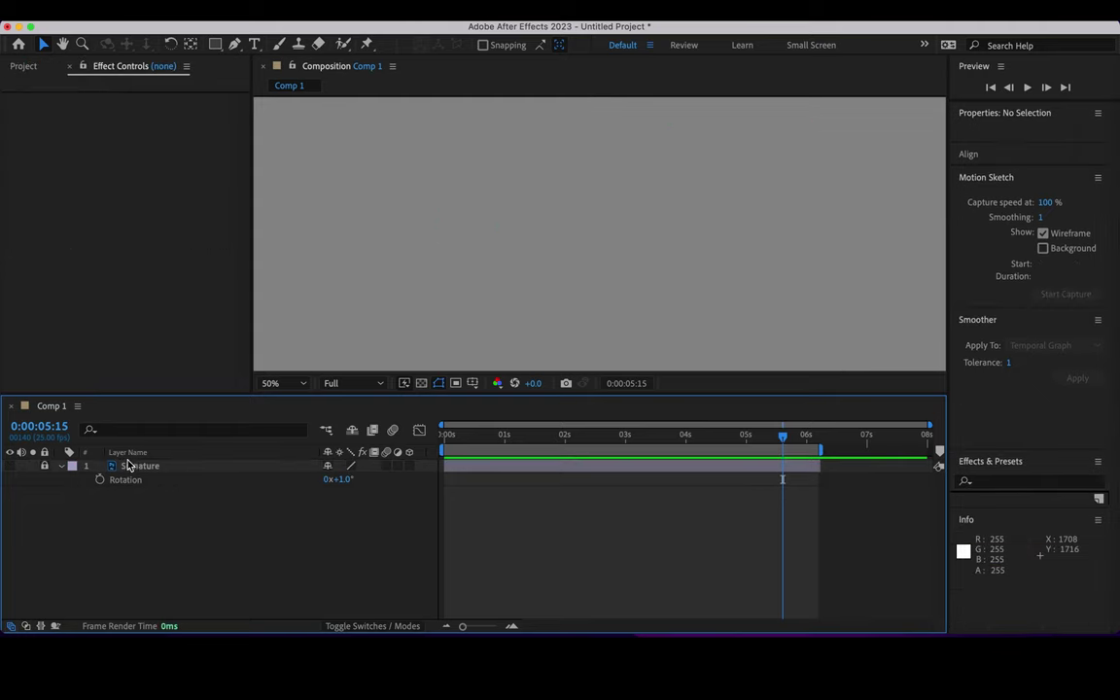
{"action": "left_click", "coordinate": [11, 466]}
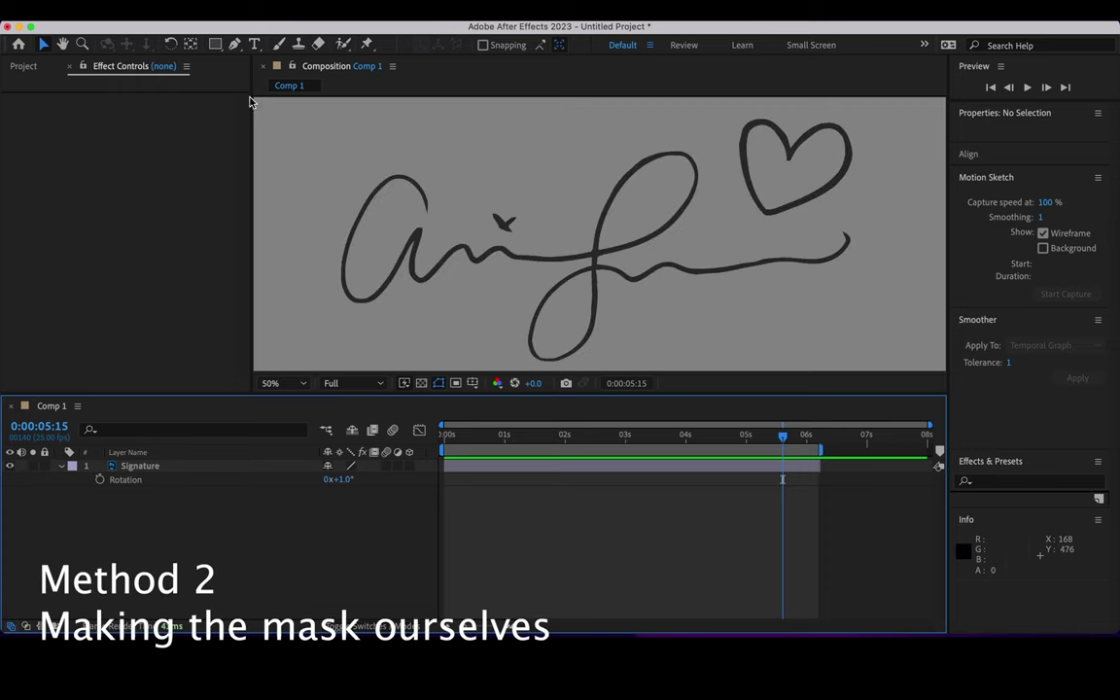
Step: Start a mask on the Signature layer with the Pen tool, tracing the first letter's upper curve and outer side
{"action": "left_click", "coordinate": [234, 45]}
{"action": "left_click", "coordinate": [240, 46]}
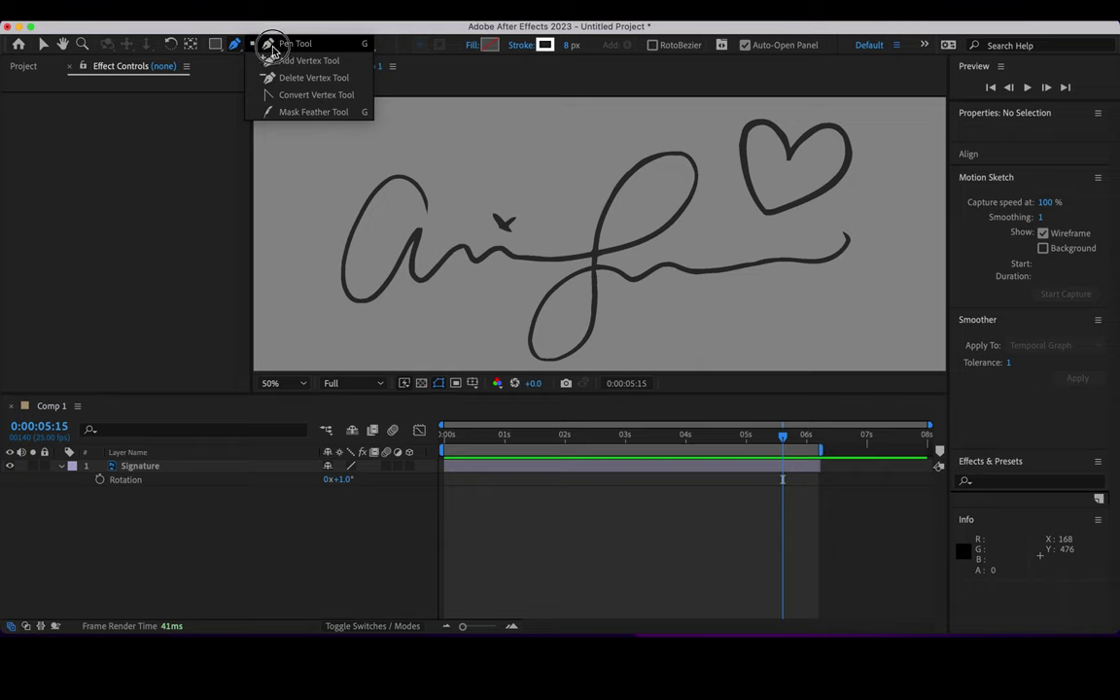
{"action": "left_click", "coordinate": [273, 49]}
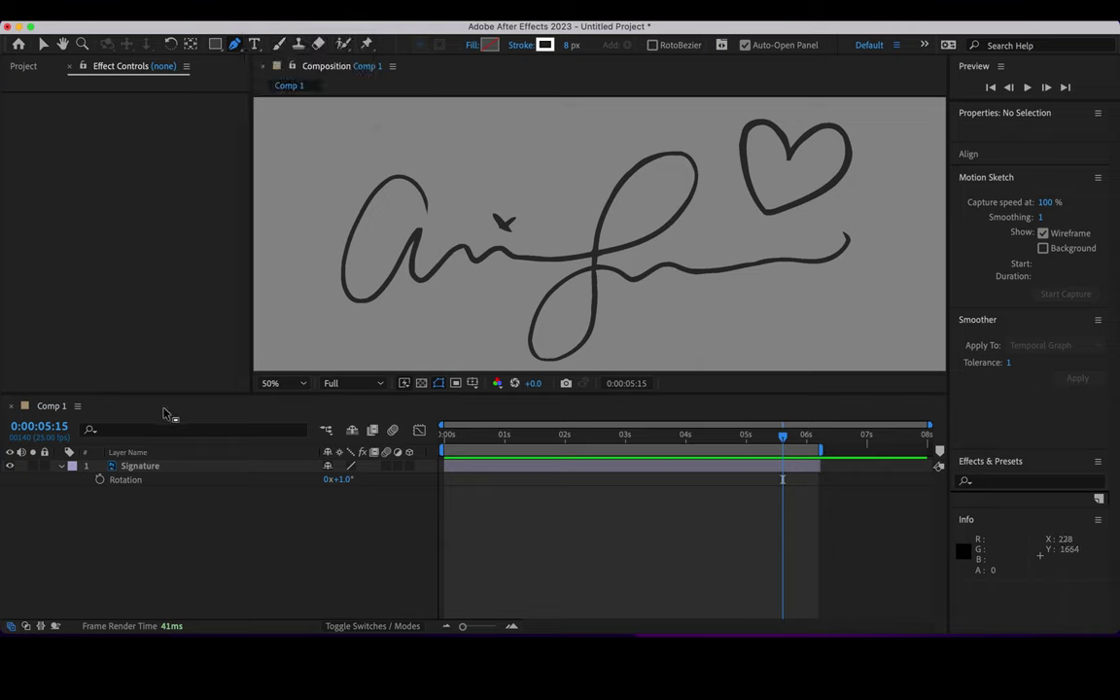
{"action": "left_click", "coordinate": [146, 467]}
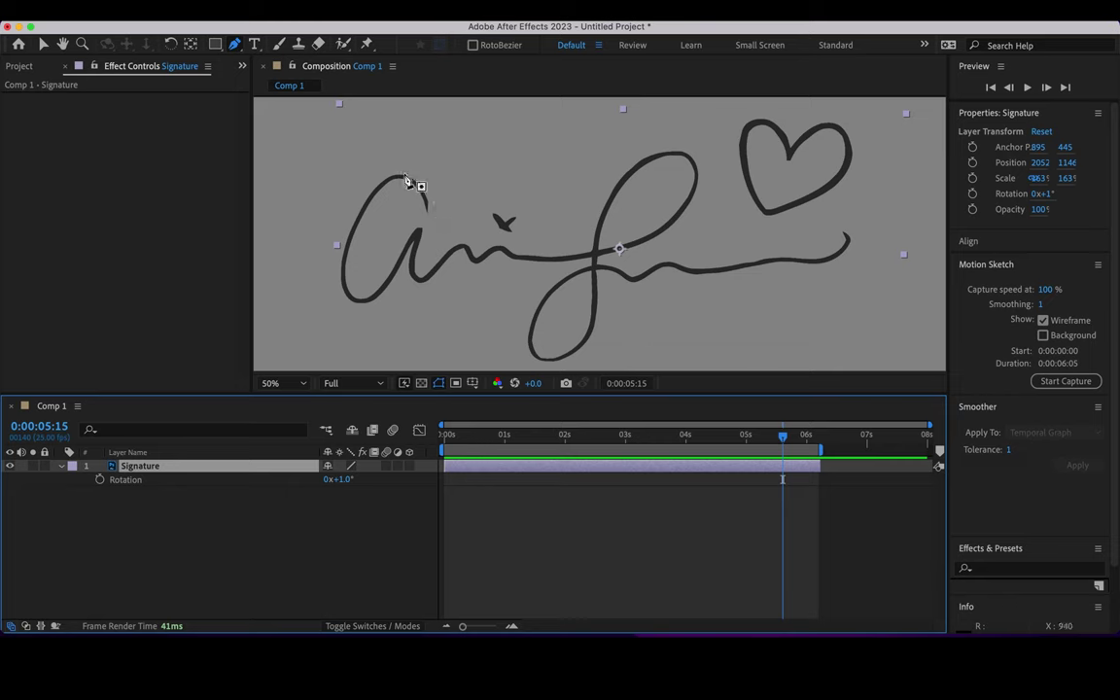
{"action": "left_click", "coordinate": [428, 203]}
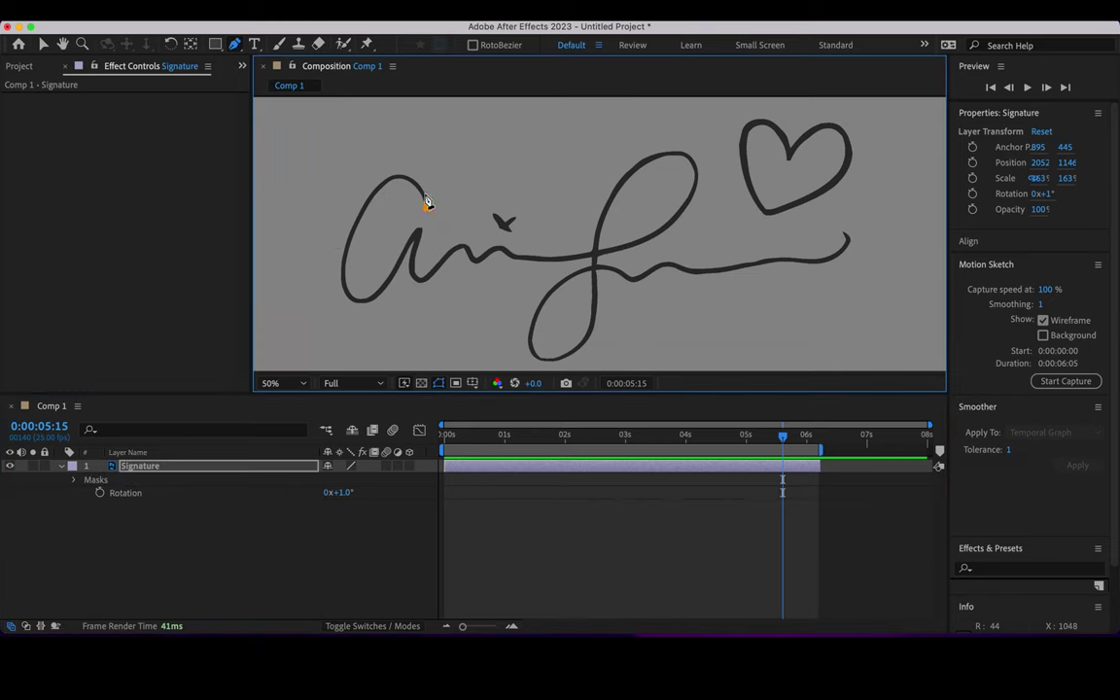
{"action": "left_click_drag", "start_coordinate": [389, 181], "coordinate": [366, 198]}
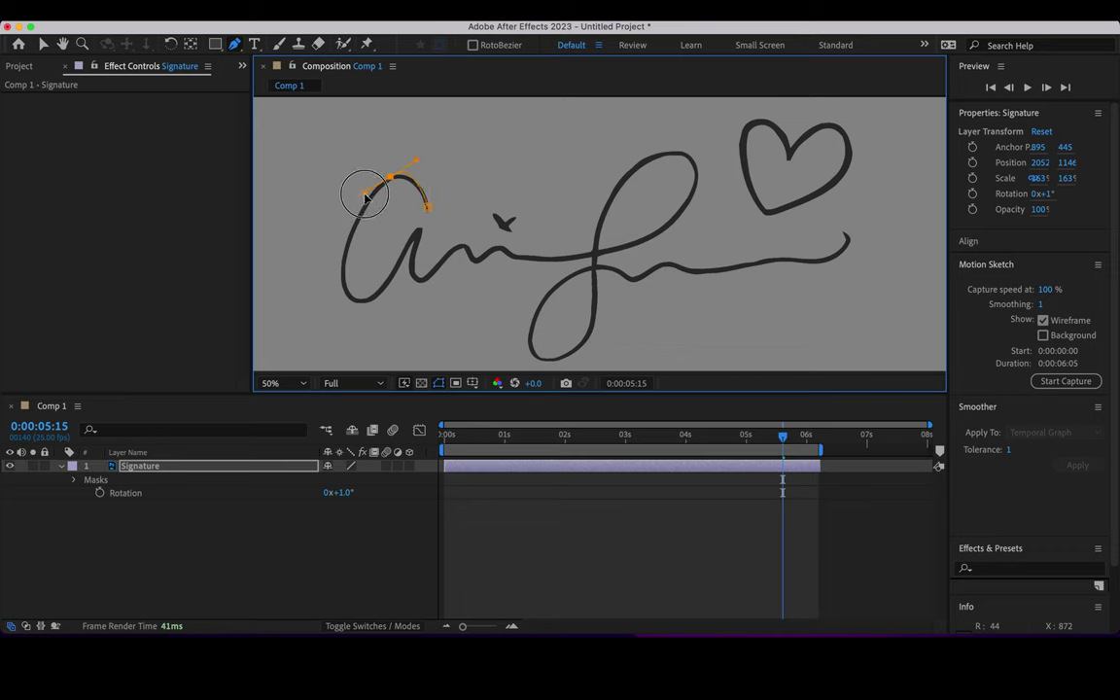
{"action": "left_click", "coordinate": [353, 222]}
{"action": "left_click", "coordinate": [344, 268]}
{"action": "left_click", "coordinate": [358, 300]}
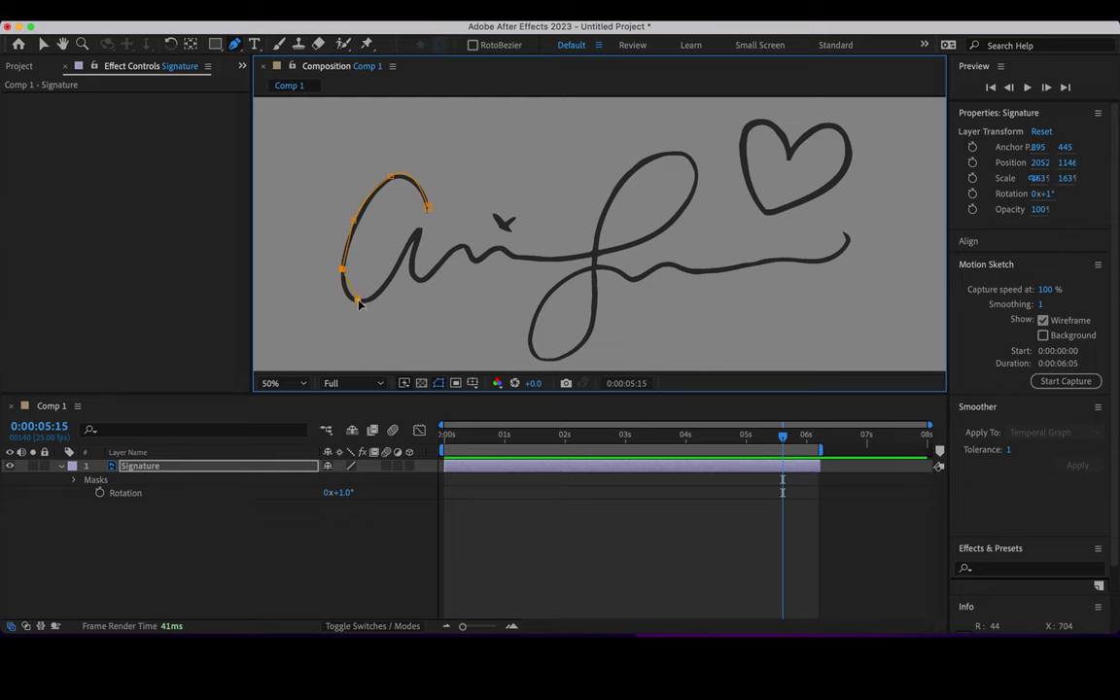
{"action": "key", "text": "super+z"}
Step: Continue the mask path around the bottom of the first letter, up its inner stem and into its exit stroke
{"action": "left_click", "coordinate": [344, 289]}
{"action": "left_click", "coordinate": [373, 300]}
{"action": "left_click", "coordinate": [386, 283]}
{"action": "left_click", "coordinate": [403, 256]}
{"action": "left_click", "coordinate": [420, 230]}
{"action": "left_click", "coordinate": [415, 270]}
{"action": "left_click", "coordinate": [420, 280]}
{"action": "left_click", "coordinate": [446, 261]}
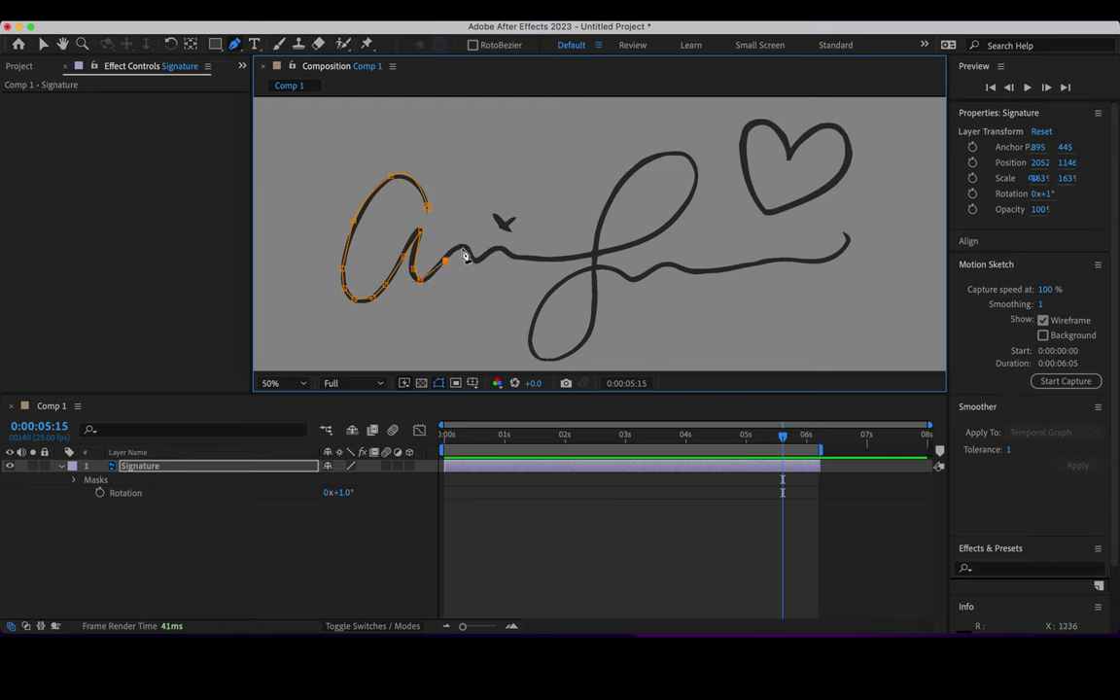
Step: Trace the small waves after the first letter and the straight stroke leading to the tall looped letter
{"action": "left_click", "coordinate": [465, 247]}
{"action": "left_click", "coordinate": [477, 259]}
{"action": "left_click", "coordinate": [497, 248]}
{"action": "left_click", "coordinate": [512, 256]}
{"action": "left_click", "coordinate": [569, 259]}
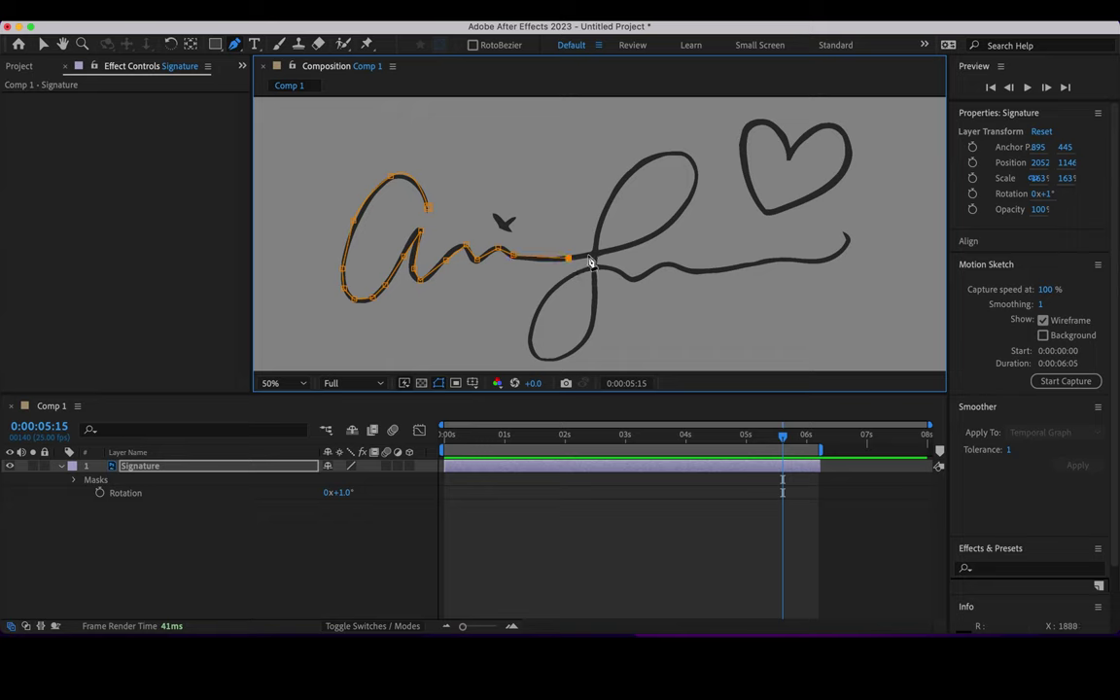
Step: Trace the mask path around the tall letter's upper loop and back down its stem
{"action": "left_click", "coordinate": [594, 252]}
{"action": "left_click", "coordinate": [624, 246]}
{"action": "left_click", "coordinate": [662, 232]}
{"action": "left_click", "coordinate": [685, 202]}
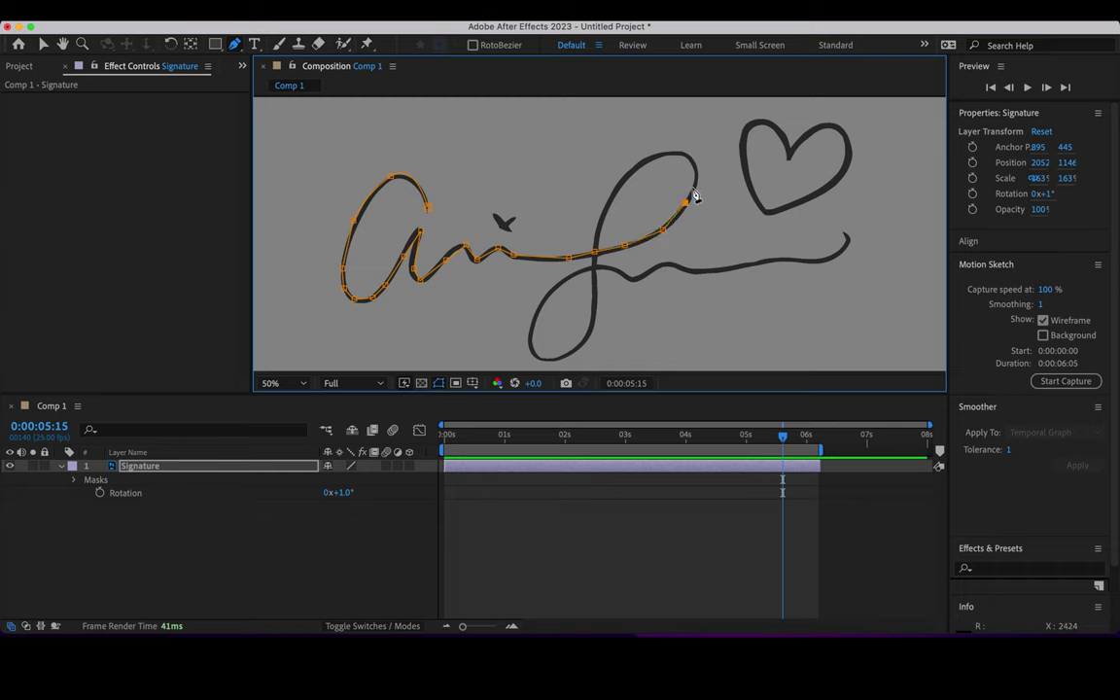
{"action": "left_click", "coordinate": [698, 183]}
{"action": "left_click", "coordinate": [691, 159]}
{"action": "left_click", "coordinate": [655, 156]}
{"action": "left_click", "coordinate": [627, 174]}
{"action": "left_click", "coordinate": [609, 201]}
{"action": "left_click", "coordinate": [597, 229]}
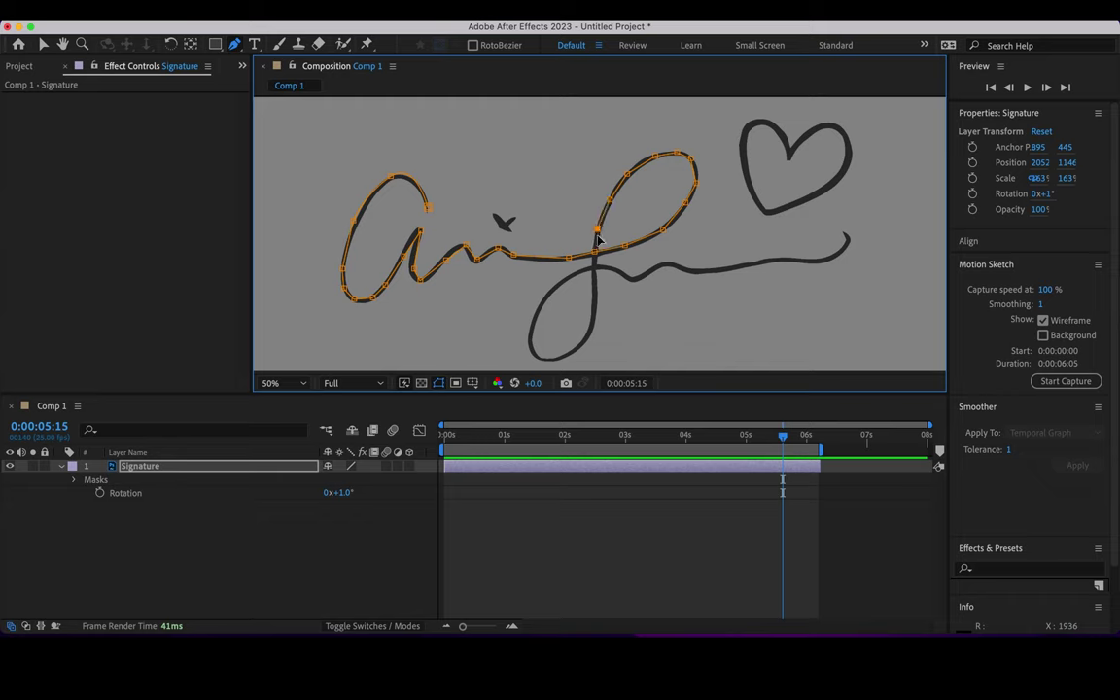
Step: Continue the mask path down the stem and around the tall letter's lower loop back to the crossing
{"action": "left_click", "coordinate": [594, 272]}
{"action": "left_click", "coordinate": [592, 322]}
{"action": "left_click", "coordinate": [573, 348]}
{"action": "left_click", "coordinate": [553, 358]}
{"action": "left_click", "coordinate": [548, 296]}
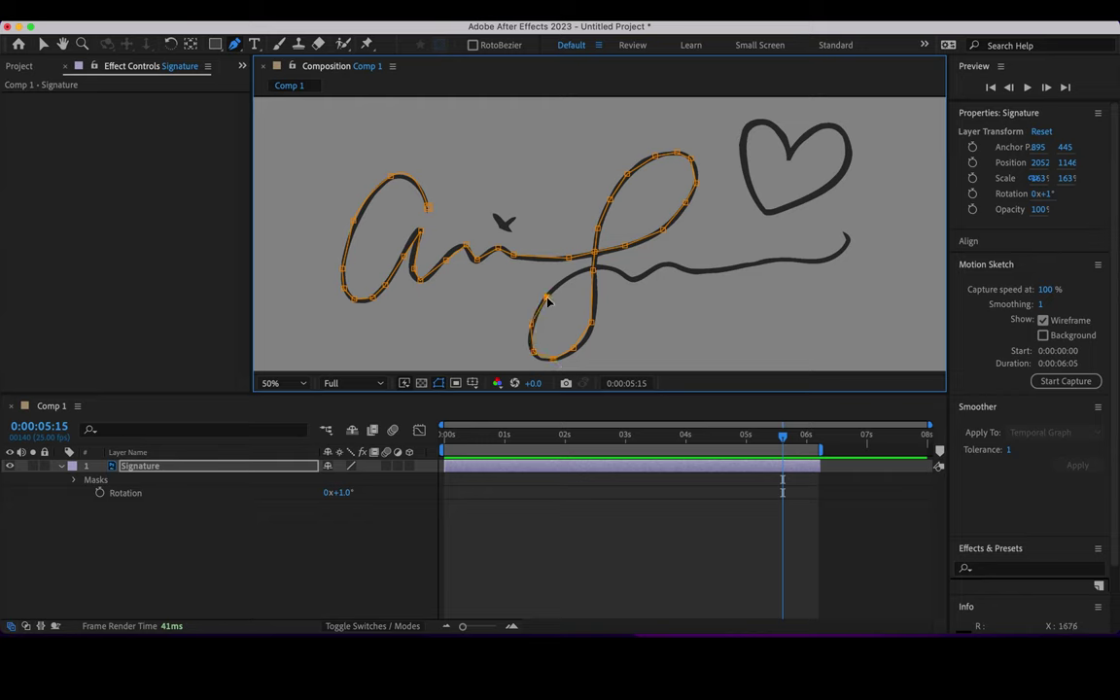
{"action": "left_click", "coordinate": [571, 279]}
{"action": "left_click", "coordinate": [581, 269]}
Step: Trace the wavy tail of the signature from the crossing to its curled end below the heart
{"action": "left_click", "coordinate": [611, 271]}
{"action": "left_click", "coordinate": [631, 278]}
{"action": "left_click", "coordinate": [649, 273]}
{"action": "left_click", "coordinate": [667, 263]}
{"action": "left_click", "coordinate": [690, 274]}
{"action": "left_click", "coordinate": [719, 269]}
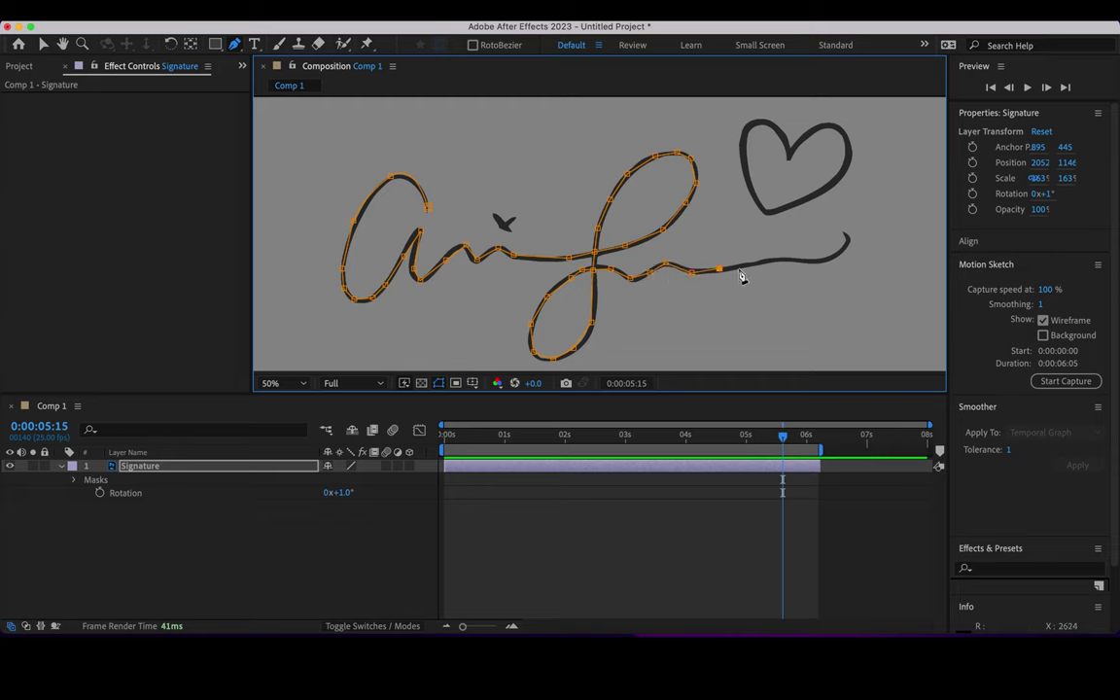
{"action": "left_click", "coordinate": [753, 265]}
{"action": "left_click", "coordinate": [777, 261]}
{"action": "left_click", "coordinate": [801, 262]}
{"action": "left_click", "coordinate": [821, 261]}
{"action": "left_click", "coordinate": [846, 247]}
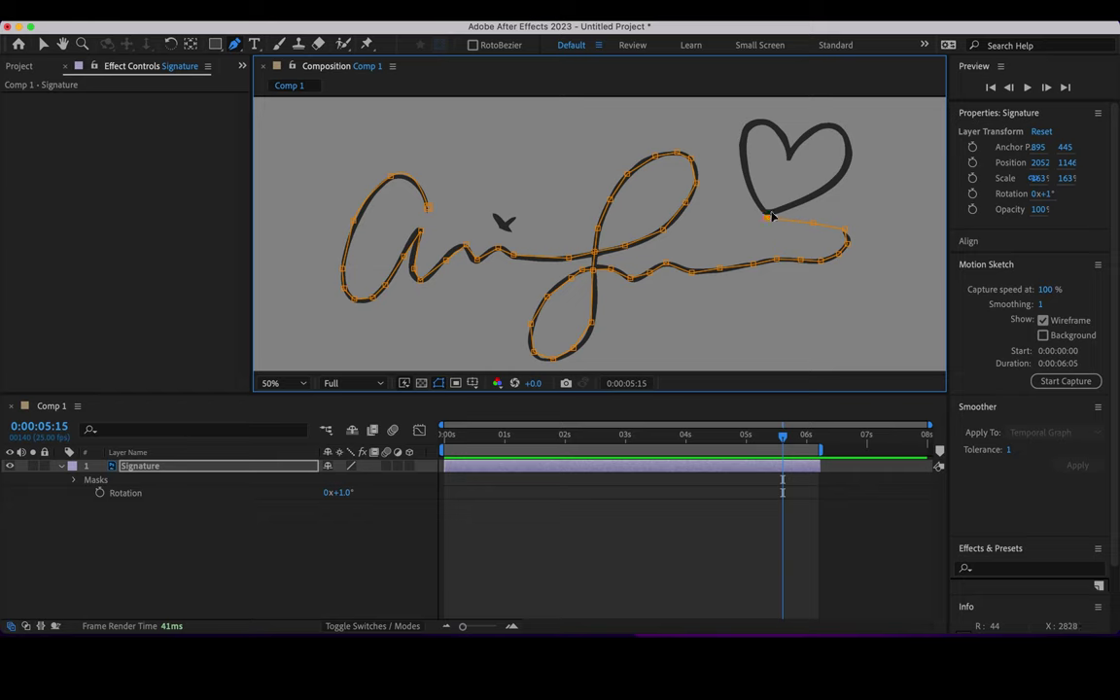
Step: Trace the mask path around the heart outline, and extend it across to cover the small mark above the "i"
{"action": "left_click", "coordinate": [743, 158]}
{"action": "left_click", "coordinate": [761, 121]}
{"action": "left_click", "coordinate": [780, 128]}
{"action": "left_click", "coordinate": [788, 148]}
{"action": "left_click", "coordinate": [790, 160]}
{"action": "left_click", "coordinate": [805, 138]}
{"action": "left_click", "coordinate": [822, 126]}
{"action": "left_click", "coordinate": [838, 127]}
{"action": "left_click", "coordinate": [849, 149]}
{"action": "left_click", "coordinate": [844, 167]}
{"action": "left_click", "coordinate": [824, 189]}
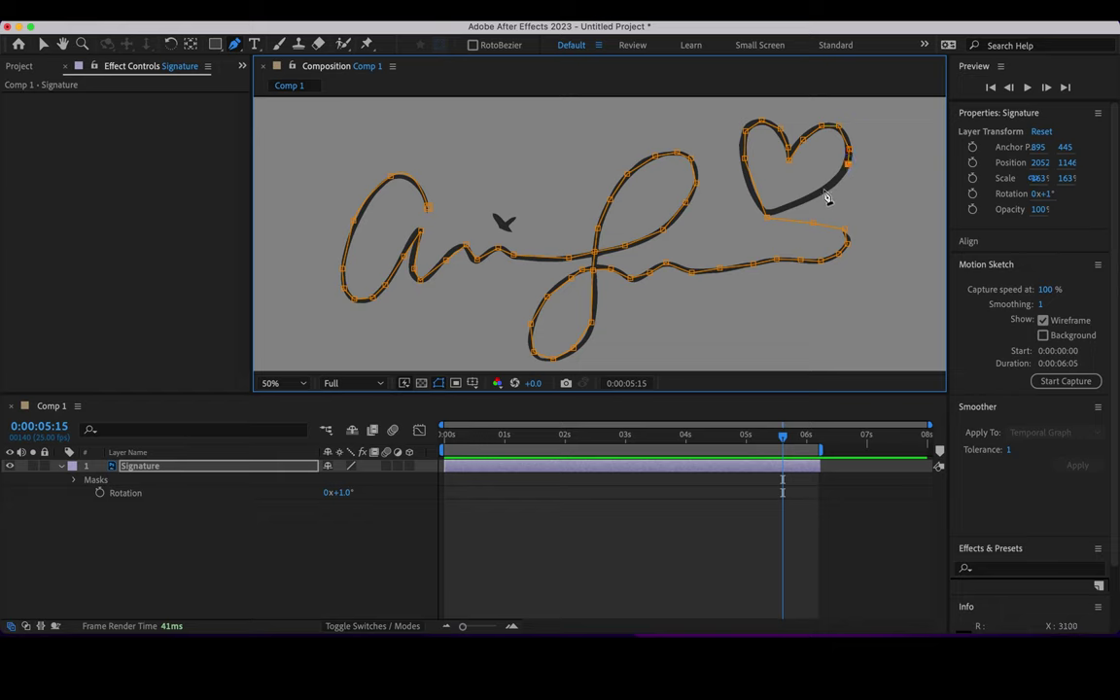
{"action": "left_click", "coordinate": [778, 210]}
{"action": "left_click", "coordinate": [730, 225]}
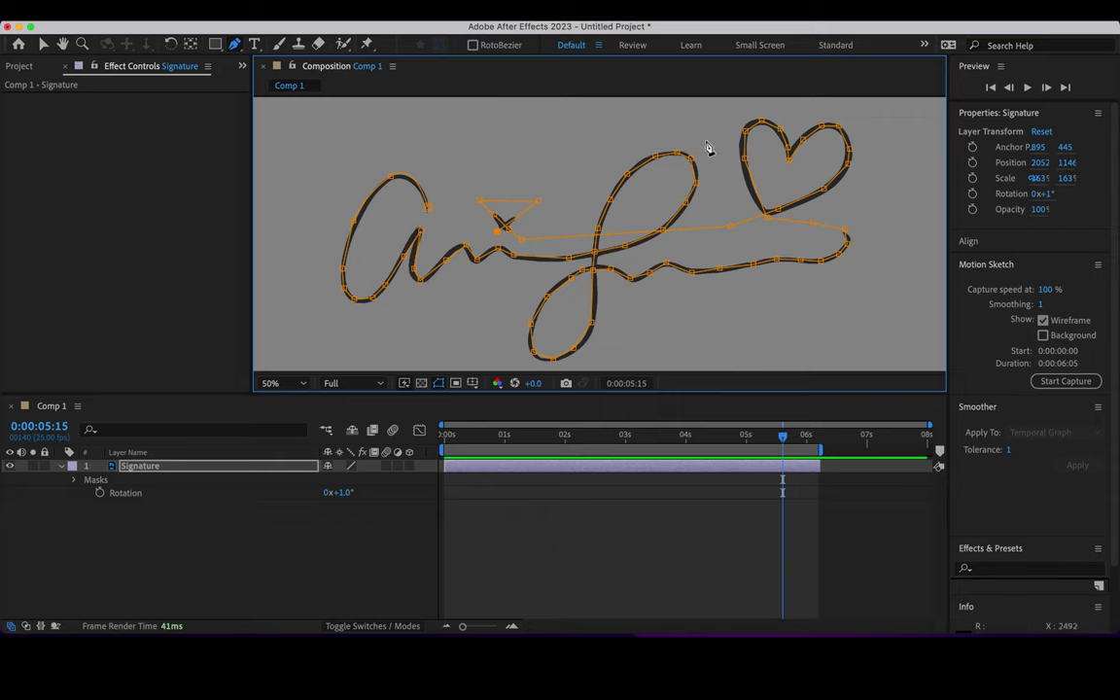
Step: Add a vertex on the heart's left side and move it onto the drawn line
{"action": "left_click", "coordinate": [757, 191]}
{"action": "key", "text": "v"}
{"action": "left_click", "coordinate": [755, 189]}
{"action": "key", "text": "g"}
Step: Select all the mask's vertices and convert them to smooth curve points with the Convert Vertex tool
{"action": "left_click", "coordinate": [44, 44]}
{"action": "mouse_move", "coordinate": [301, 118]}
{"action": "left_mouse_down"}
{"action": "mouse_move", "coordinate": [875, 345]}
{"action": "mouse_move", "coordinate": [885, 376]}
{"action": "mouse_move", "coordinate": [891, 303]}
{"action": "mouse_move", "coordinate": [883, 310]}
{"action": "left_mouse_up"}
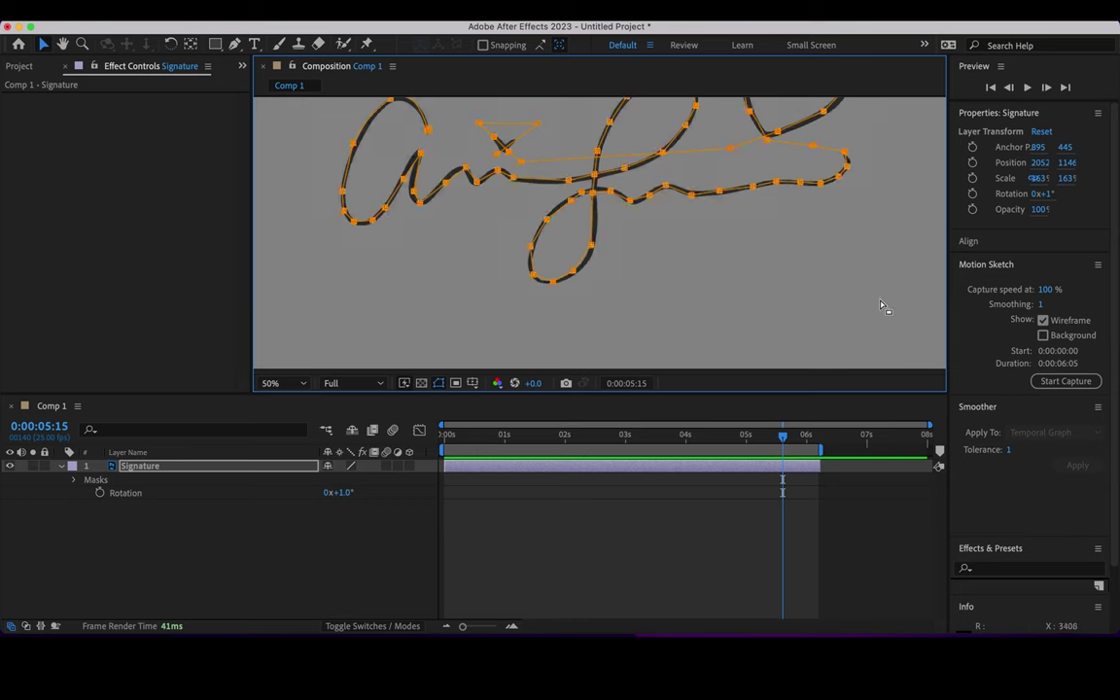
{"action": "right_click", "coordinate": [574, 274]}
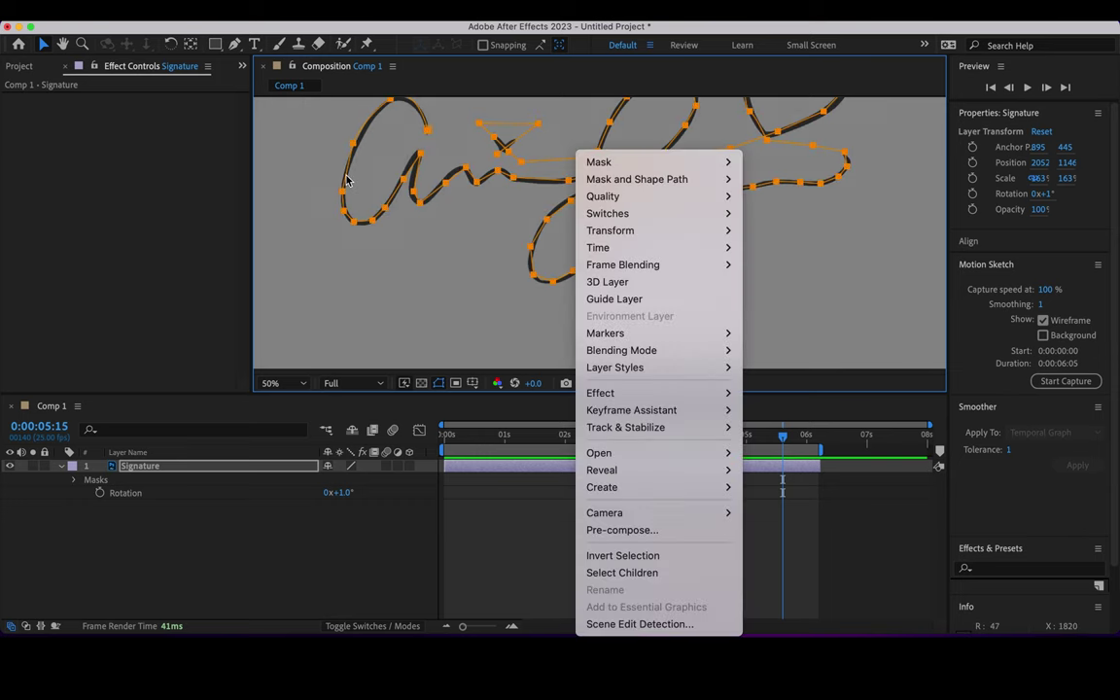
{"action": "left_click", "coordinate": [236, 45]}
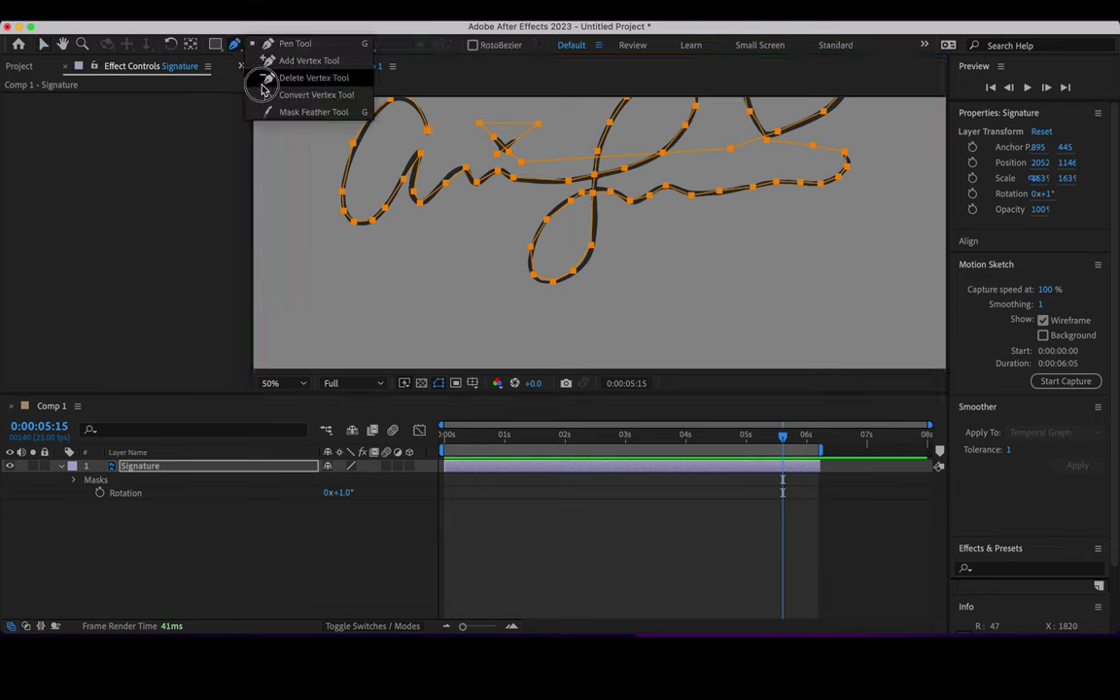
{"action": "left_click", "coordinate": [272, 94]}
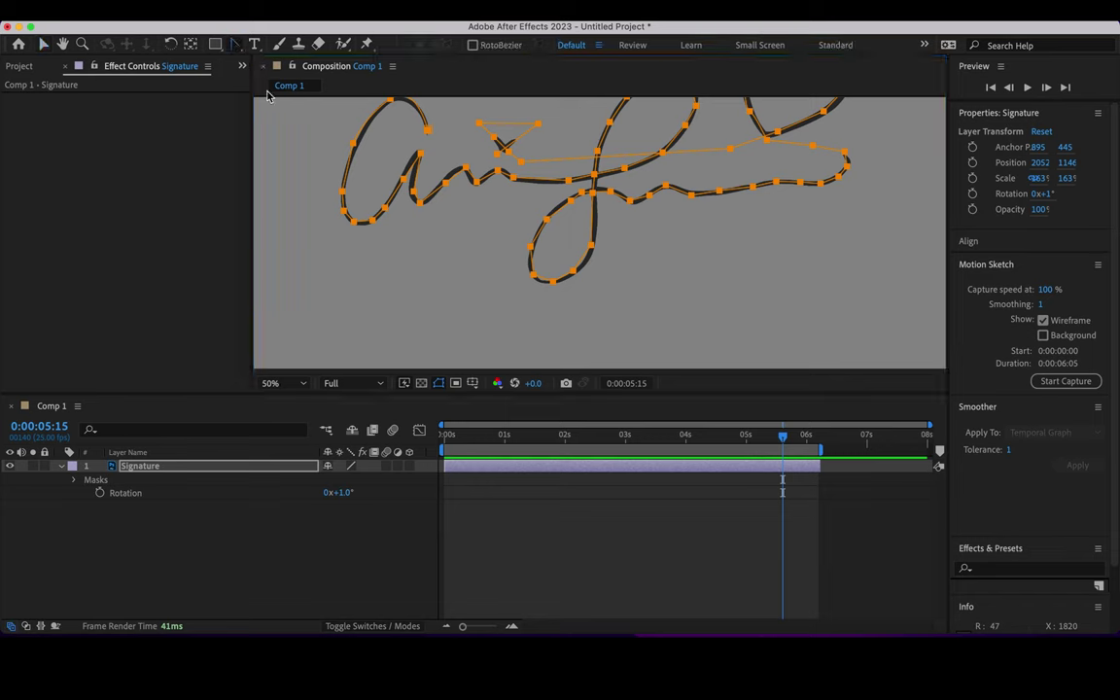
{"action": "left_click", "coordinate": [573, 275]}
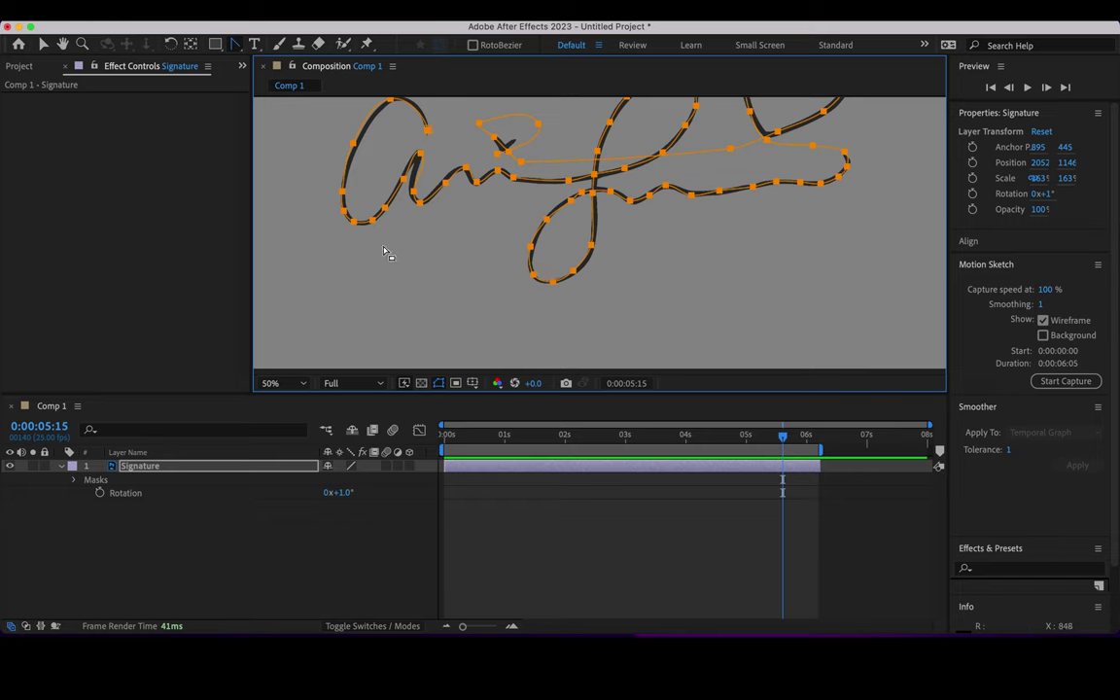
Step: Apply the Generate > Stroke effect to the Signature layer
{"action": "left_click", "coordinate": [43, 45]}
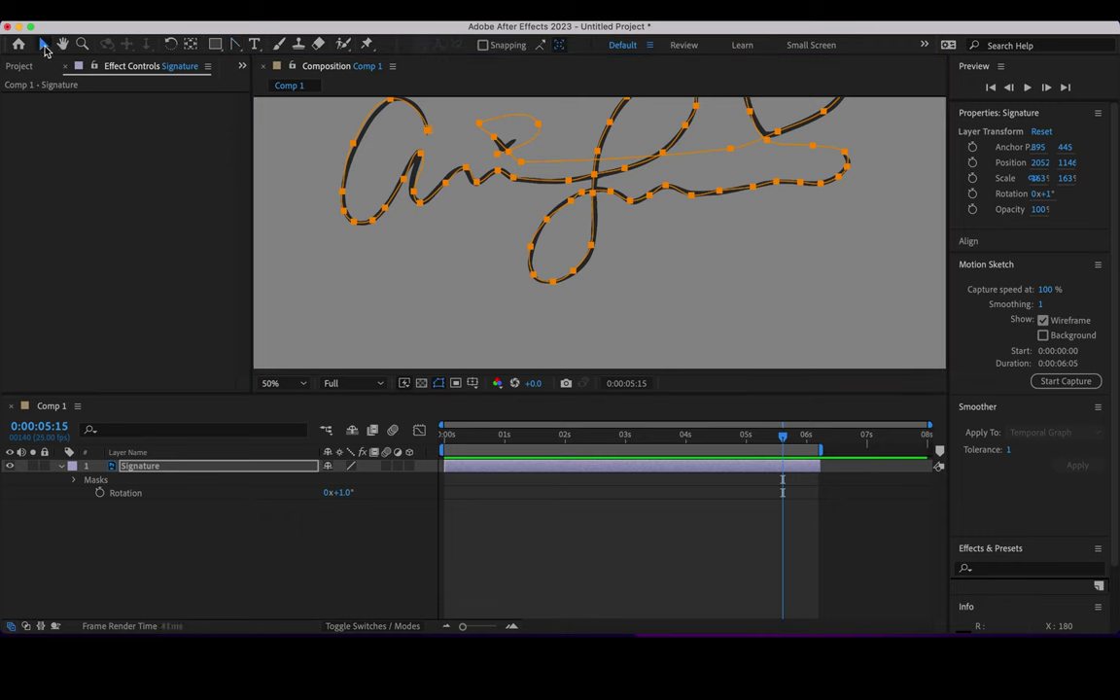
{"action": "key", "text": "h"}
{"action": "left_click_drag", "start_coordinate": [475, 227], "coordinate": [484, 277]}
{"action": "left_click", "coordinate": [163, 543]}
{"action": "left_click", "coordinate": [145, 465]}
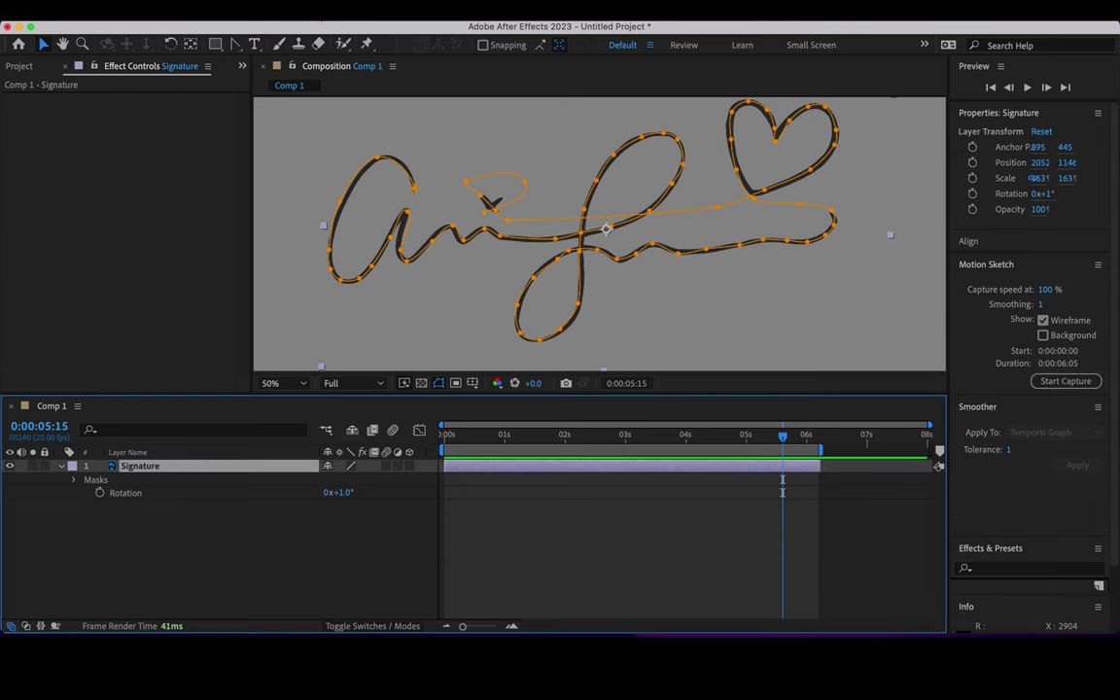
{"action": "left_click", "coordinate": [322, 17]}
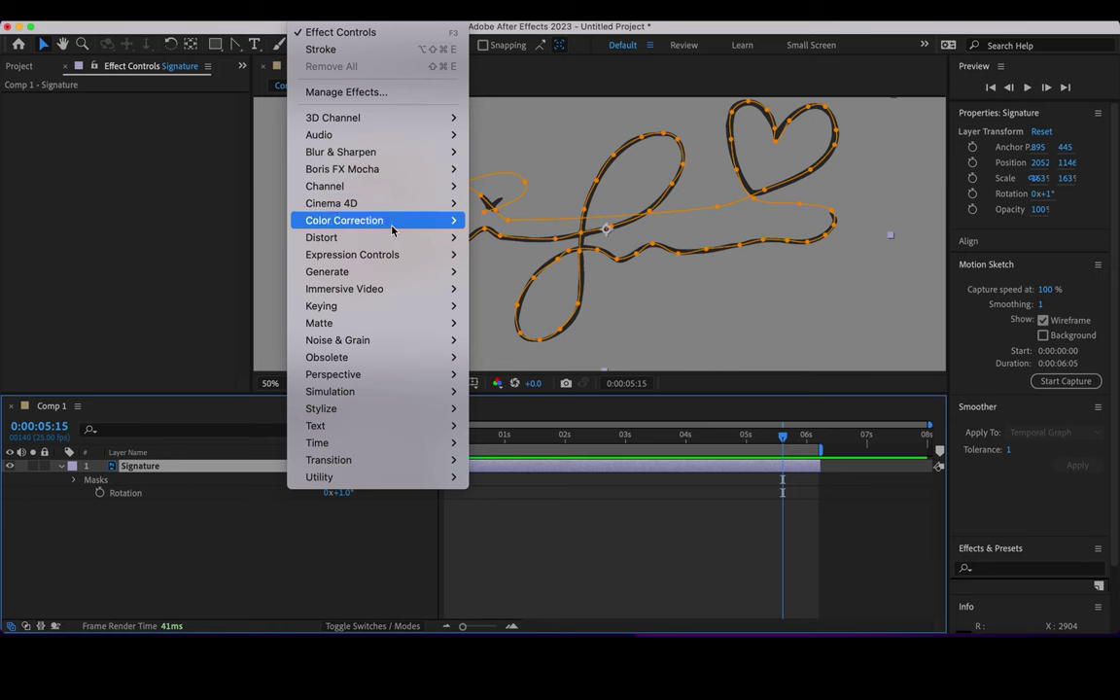
{"action": "mouse_move", "coordinate": [402, 268]}
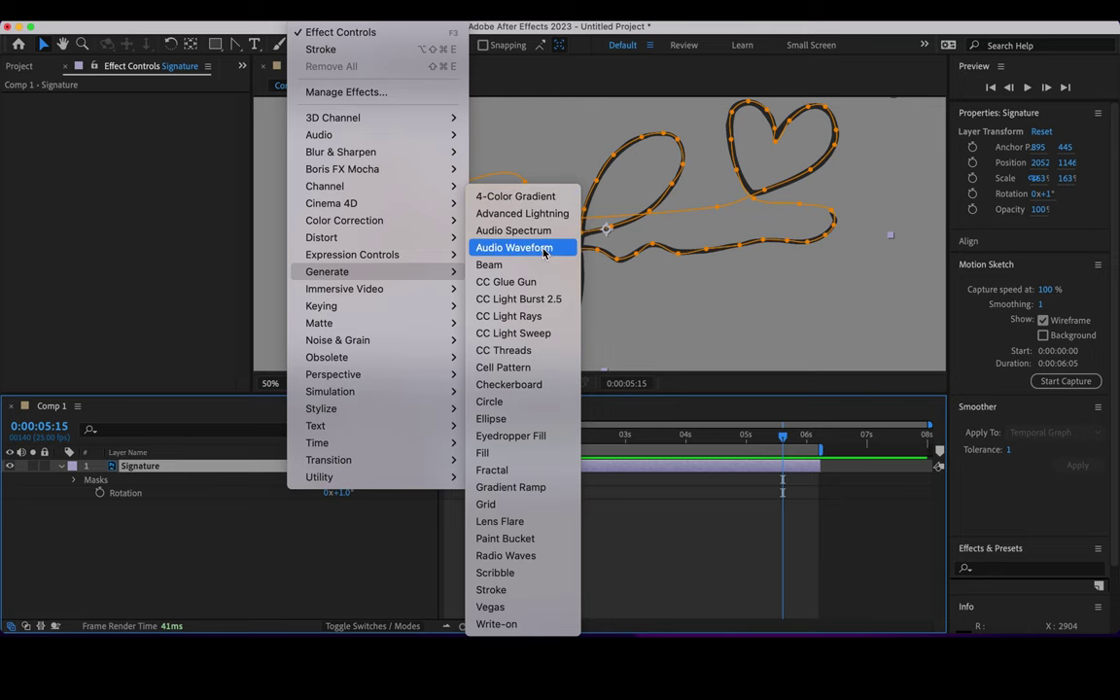
{"action": "left_click", "coordinate": [491, 589]}
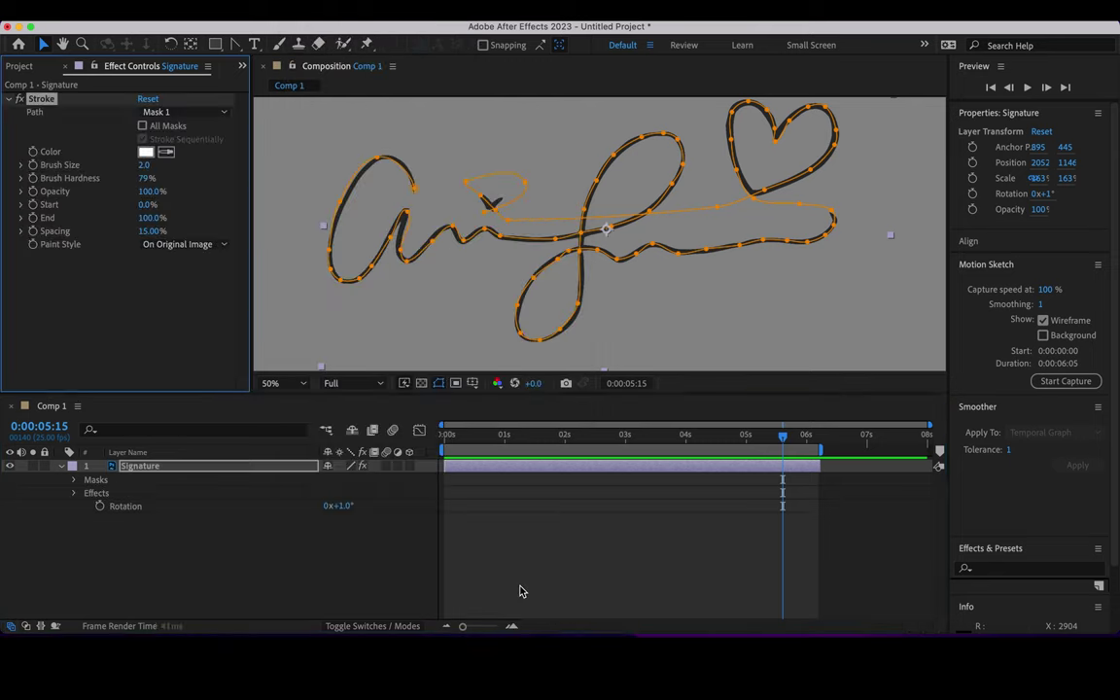
Step: Keep Mask 1 as the Stroke effect's path and set its Brush Size to 32.4 to cover the signature lines
{"action": "left_click", "coordinate": [184, 113]}
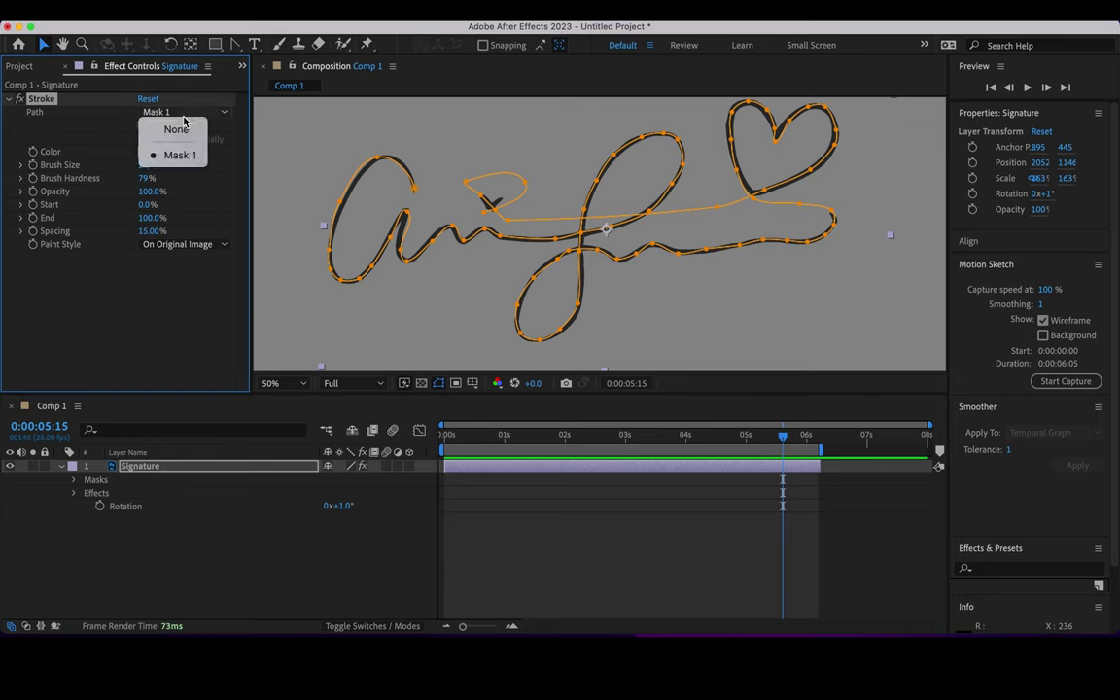
{"action": "left_click", "coordinate": [232, 137]}
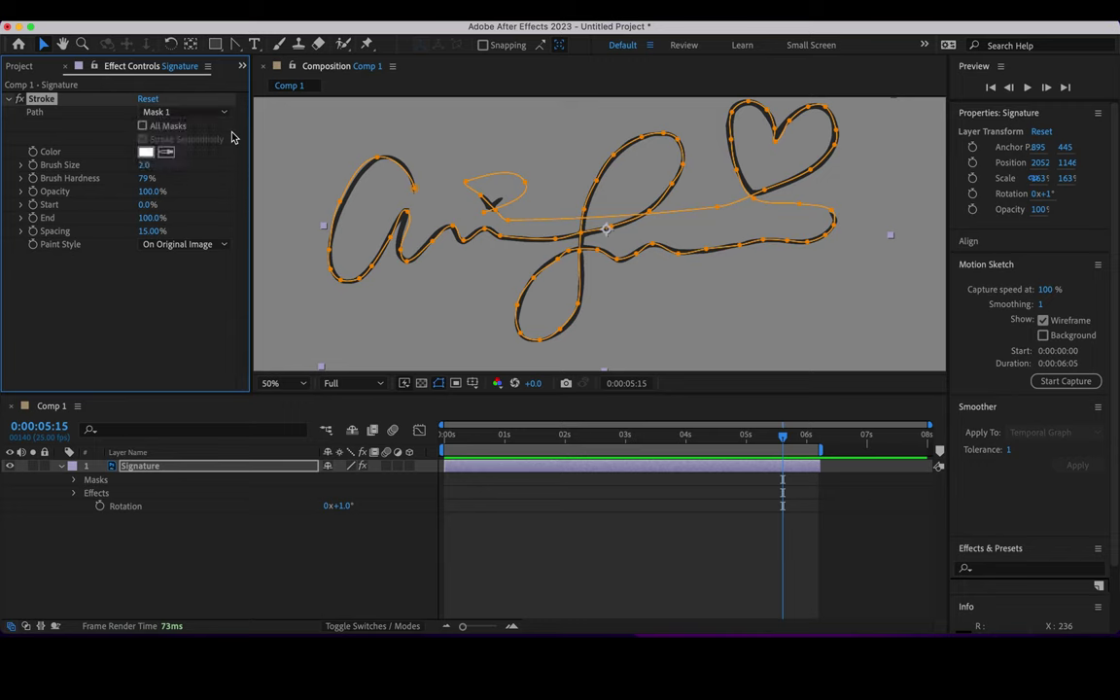
{"action": "left_click", "coordinate": [166, 152]}
{"action": "left_click", "coordinate": [164, 167]}
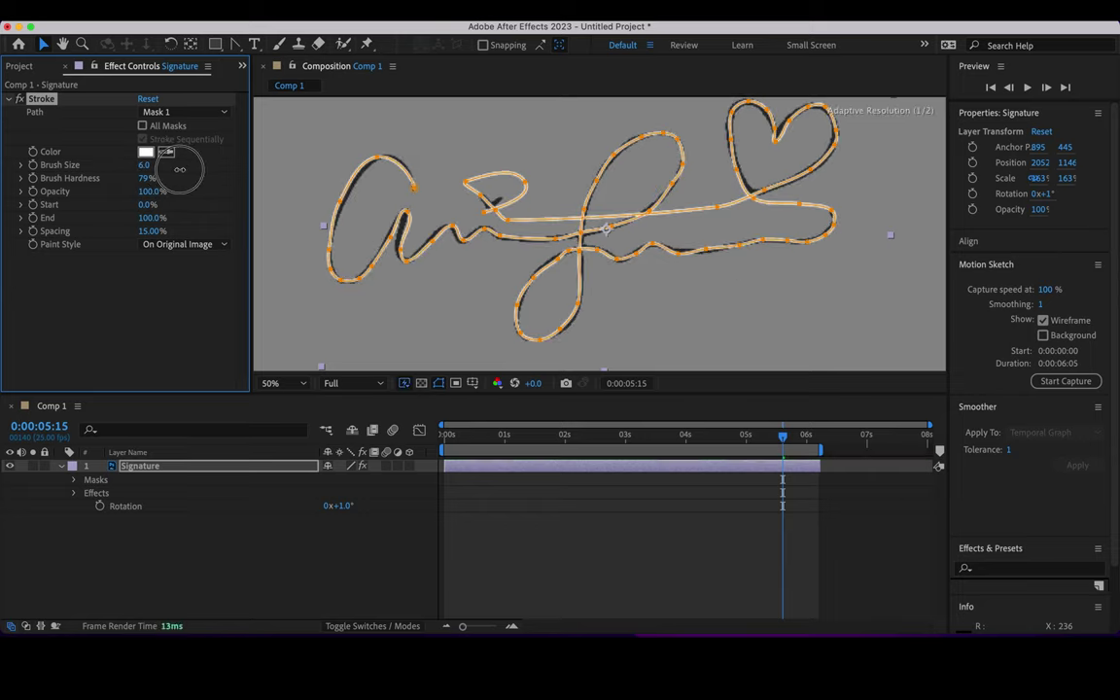
{"action": "mouse_move", "coordinate": [179, 169]}
{"action": "left_mouse_down"}
{"action": "mouse_move", "coordinate": [381, 148]}
{"action": "mouse_move", "coordinate": [370, 155]}
{"action": "left_mouse_up"}
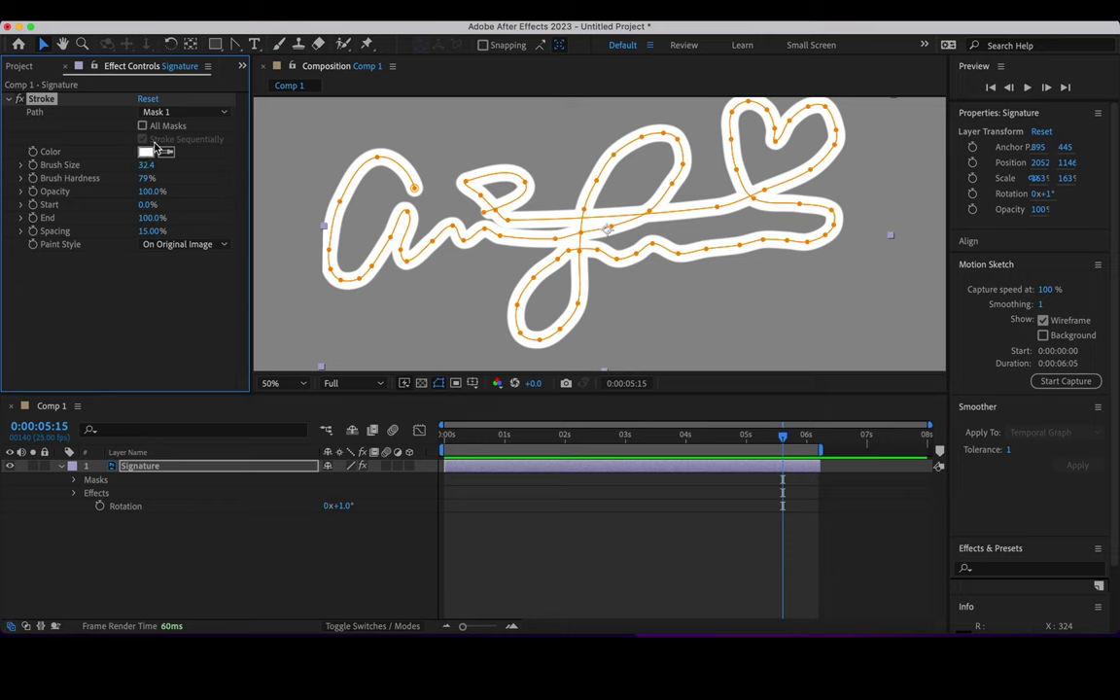
Step: Try the Reveal Original Image paint style on the Stroke effect and switch back to On Original Image
{"action": "left_click", "coordinate": [177, 246]}
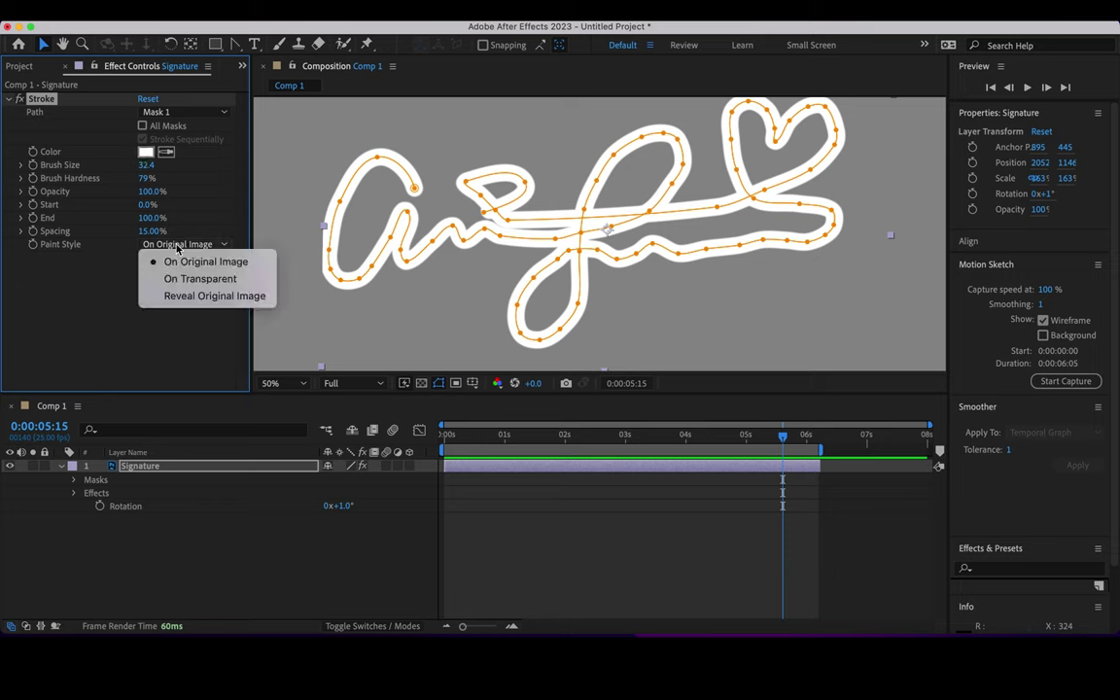
{"action": "left_click", "coordinate": [219, 295]}
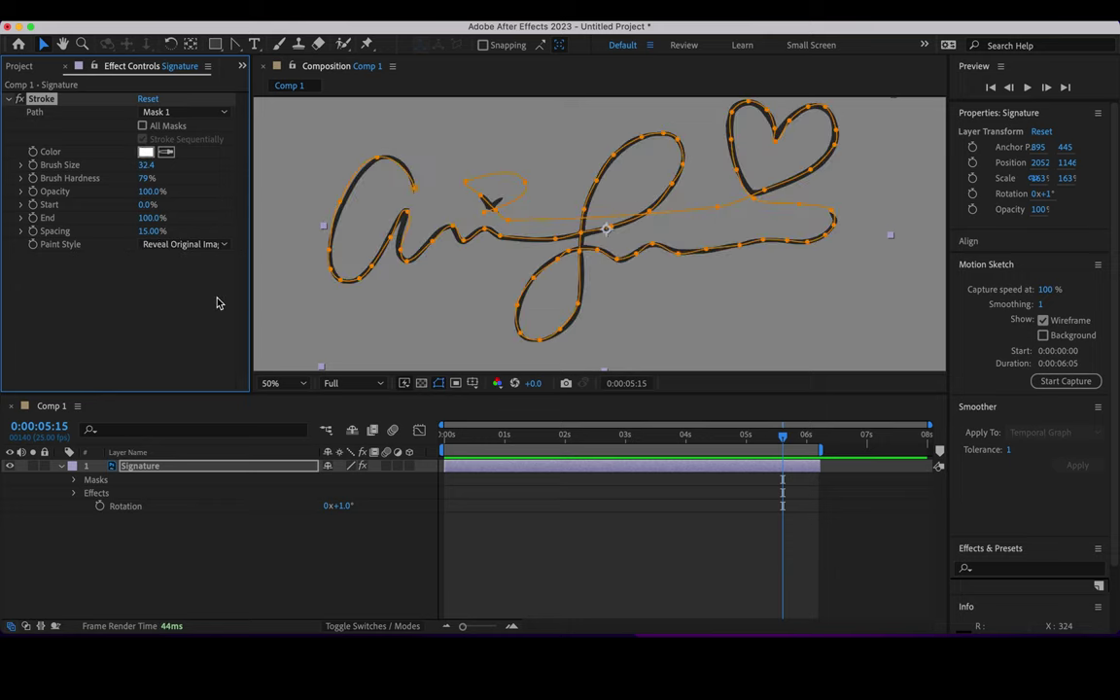
{"action": "left_click", "coordinate": [180, 246]}
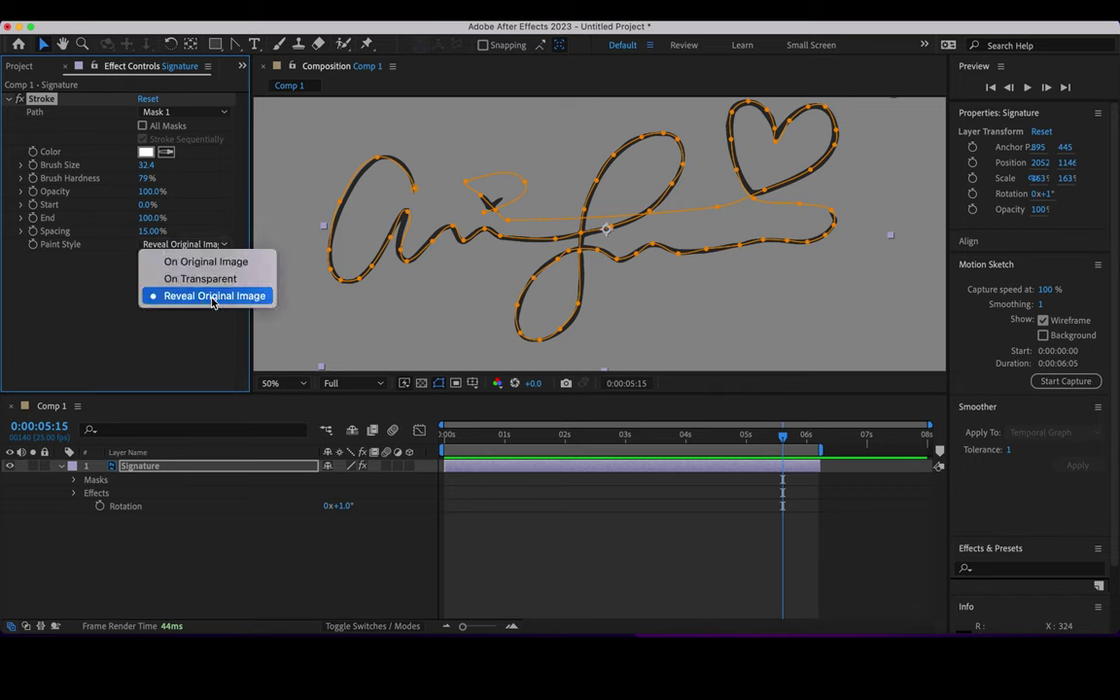
{"action": "left_click", "coordinate": [206, 262]}
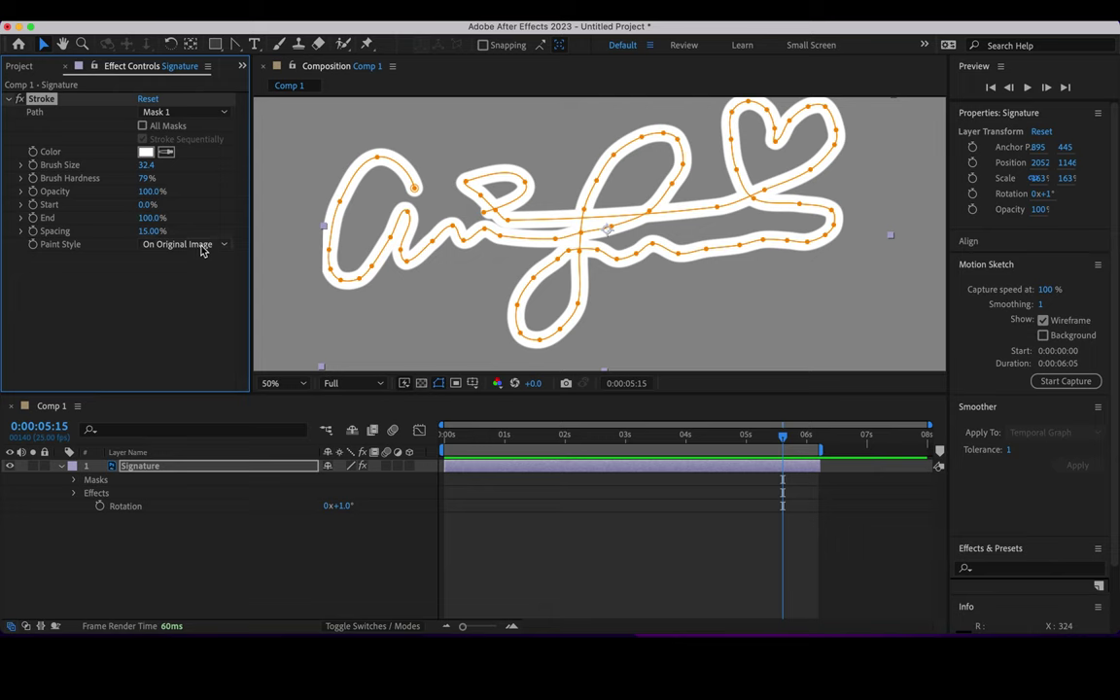
Step: Set the Stroke effect's End to 0.0% at the start of the timeline, 0:00:00:00
{"action": "left_click", "coordinate": [550, 444]}
{"action": "key", "text": "Home"}
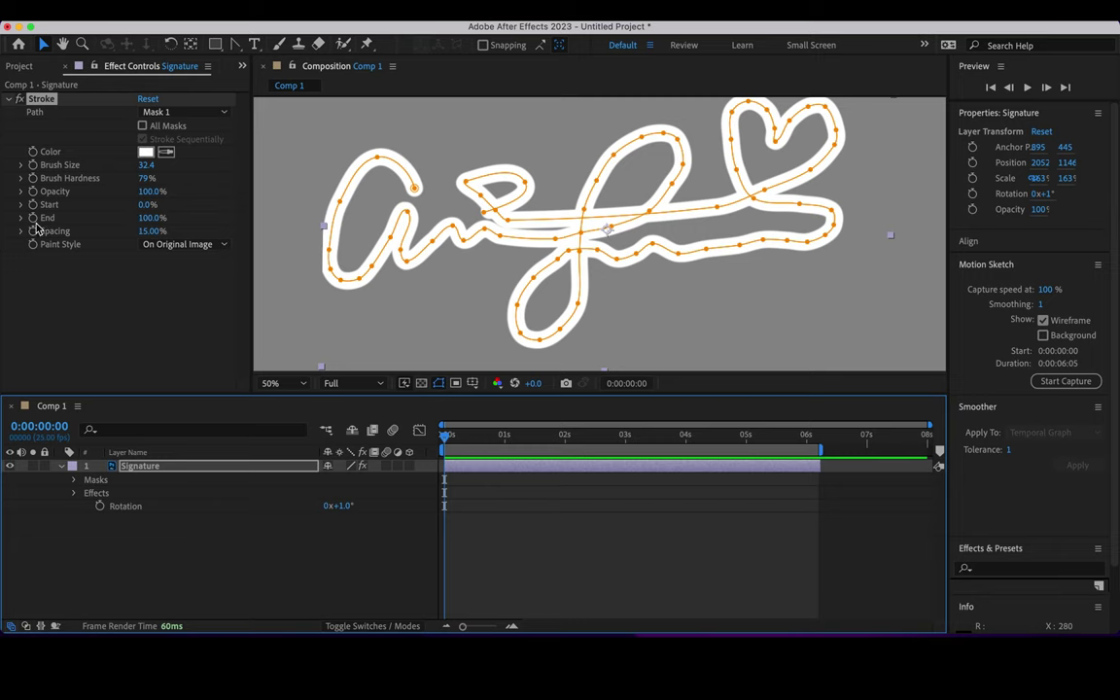
{"action": "left_click_drag", "start_coordinate": [148, 218], "coordinate": [73, 230]}
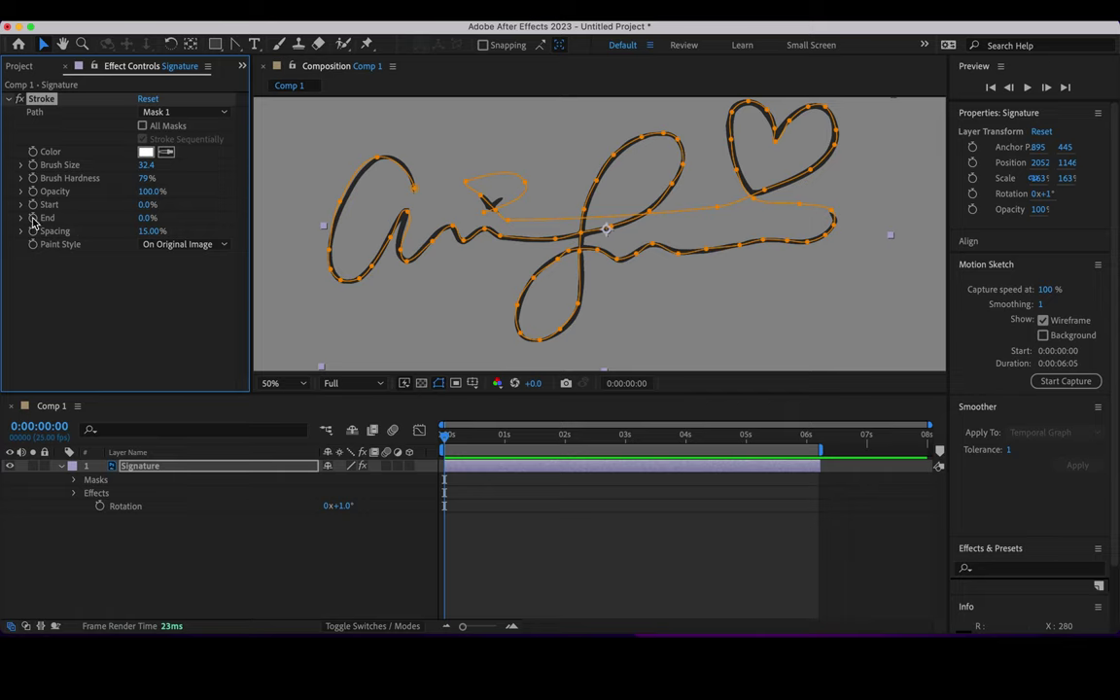
Step: Keyframe the Stroke effect's End at 100.0% at 0:00:02:24
{"action": "left_click", "coordinate": [749, 444]}
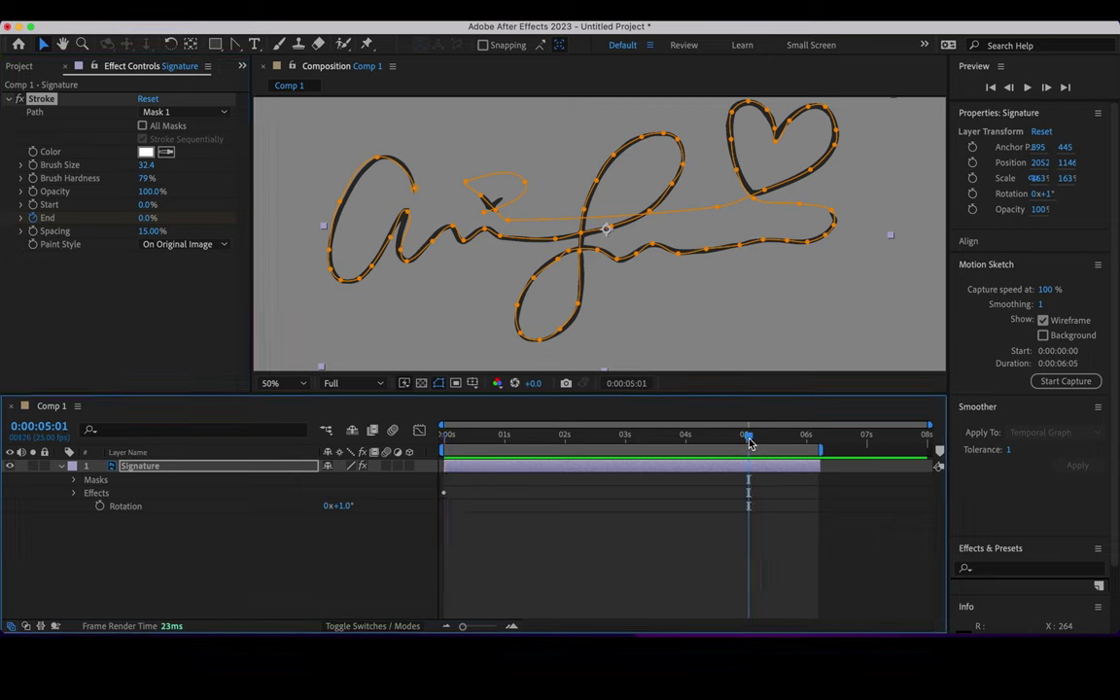
{"action": "left_click", "coordinate": [623, 442]}
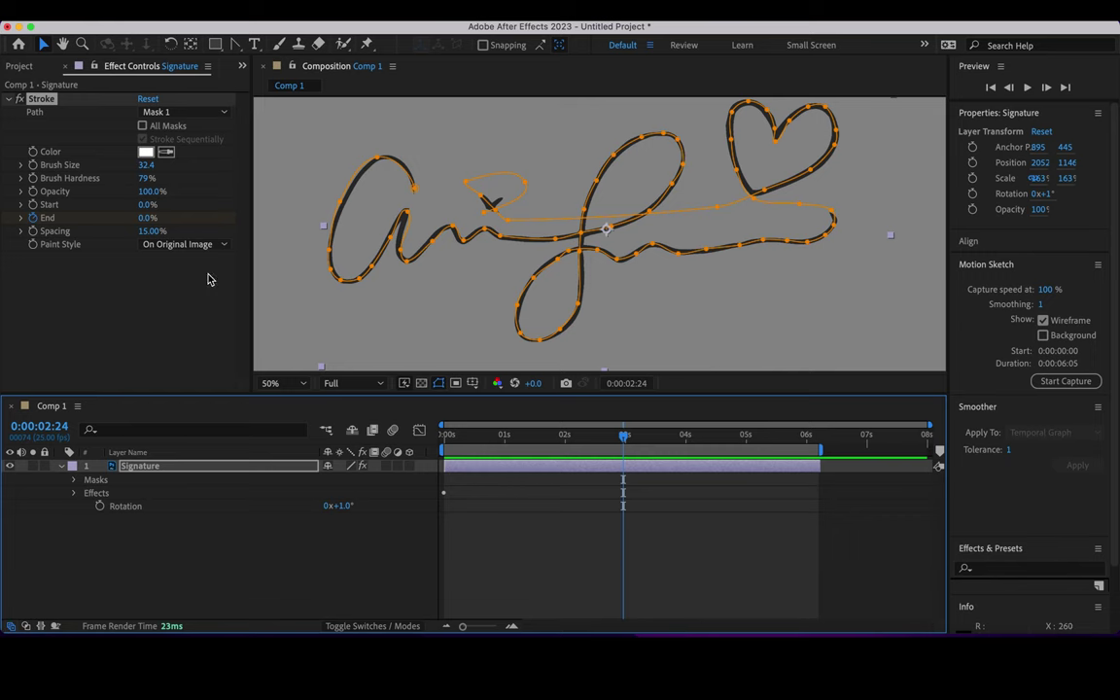
{"action": "mouse_move", "coordinate": [136, 218]}
{"action": "left_mouse_down"}
{"action": "mouse_move", "coordinate": [88, 219]}
{"action": "mouse_move", "coordinate": [400, 259]}
{"action": "mouse_move", "coordinate": [668, 538]}
{"action": "left_mouse_up"}
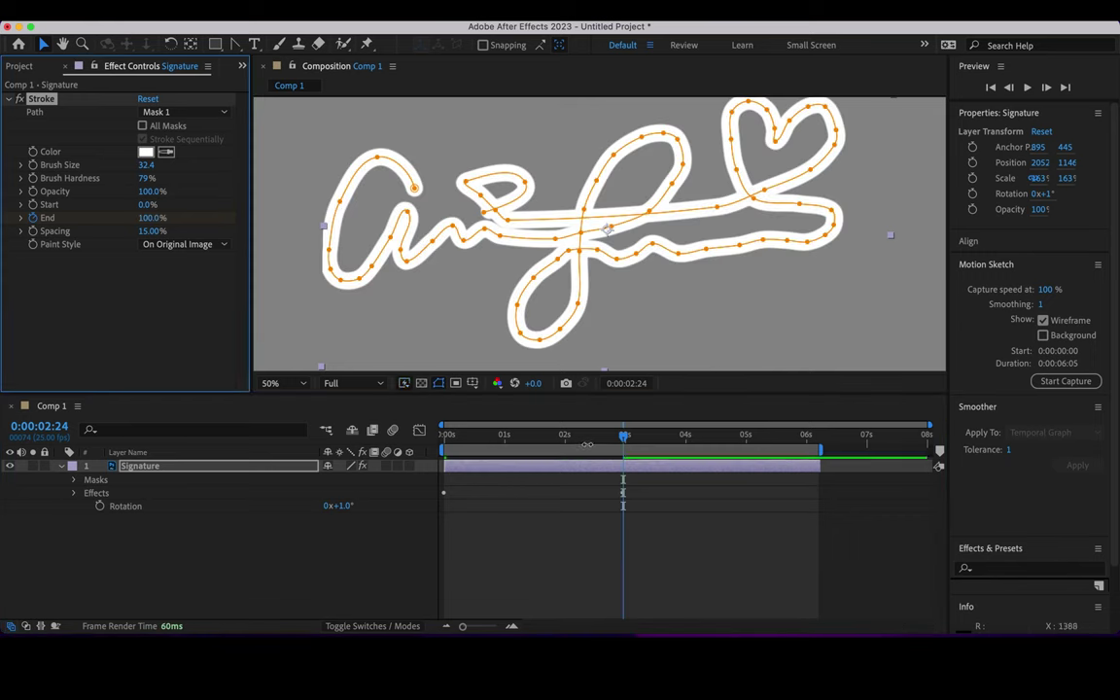
Step: Deselect the Signature layer and preview the white stroke animation from the start of the timeline
{"action": "key", "text": "Home"}
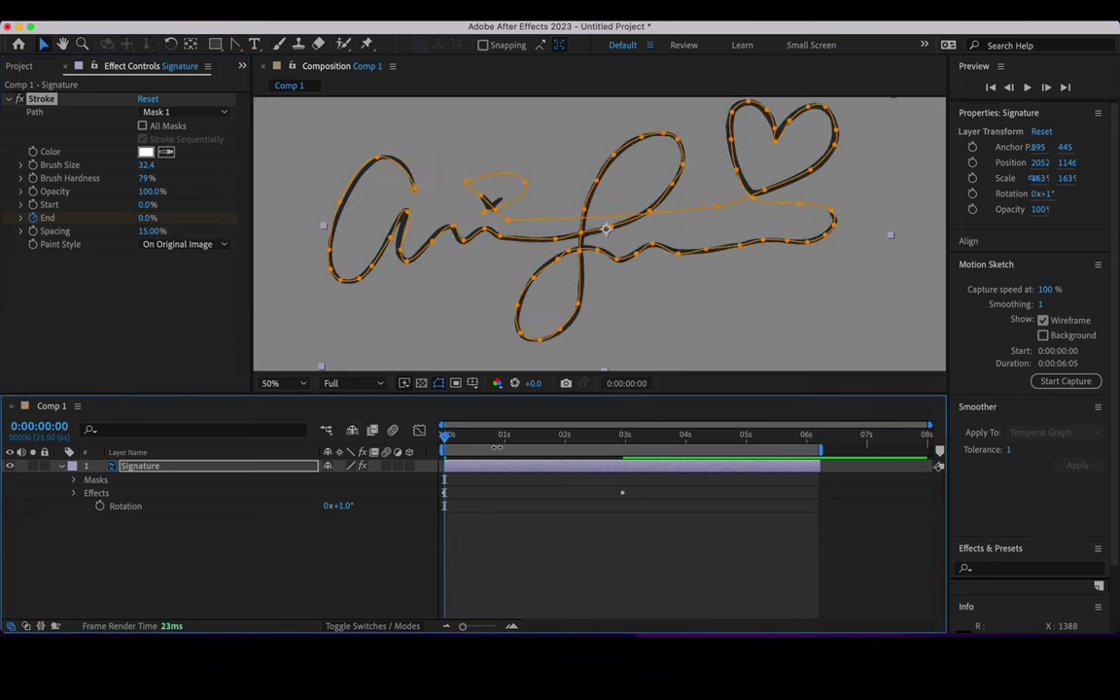
{"action": "left_click", "coordinate": [354, 563]}
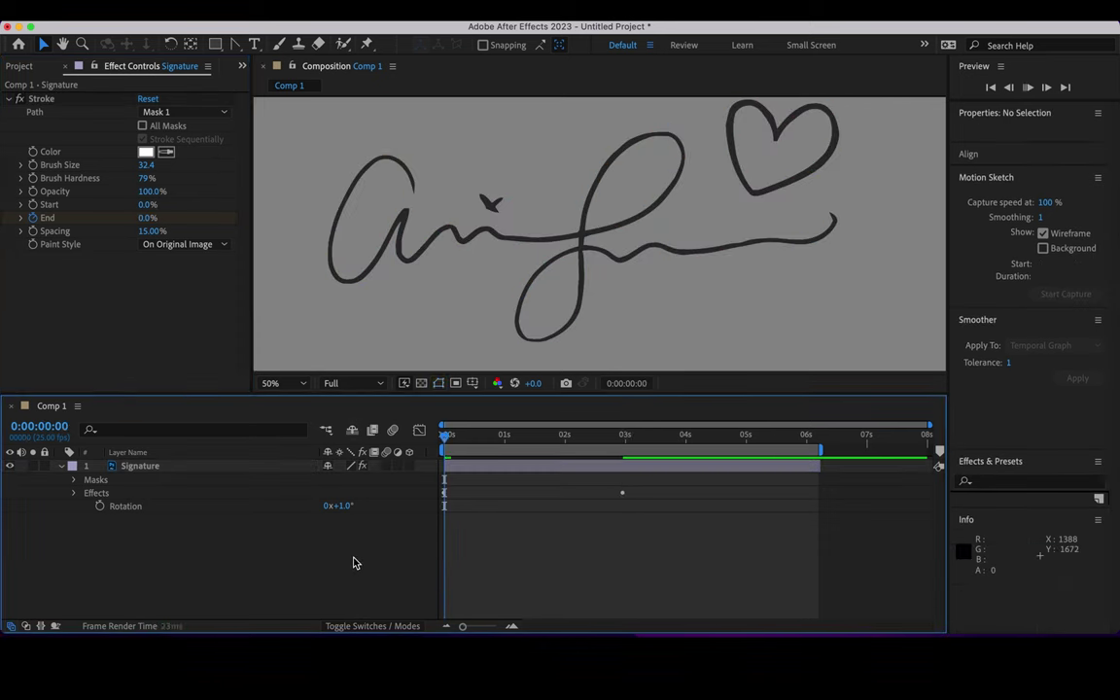
{"action": "key", "text": "space"}
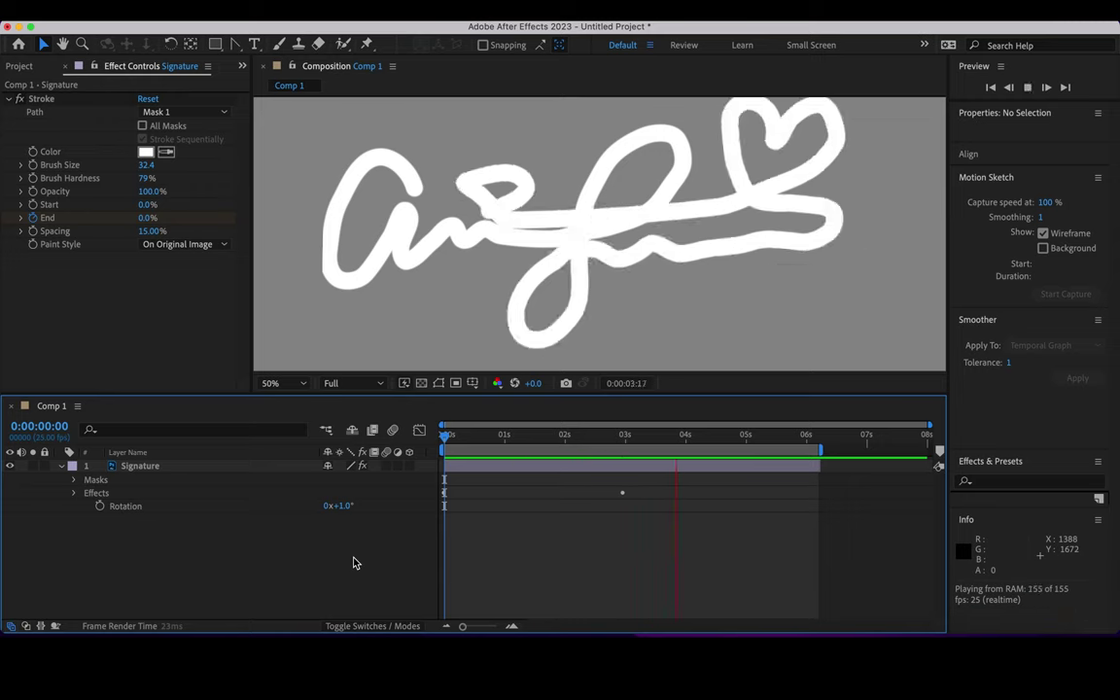
{"action": "key", "text": "space"}
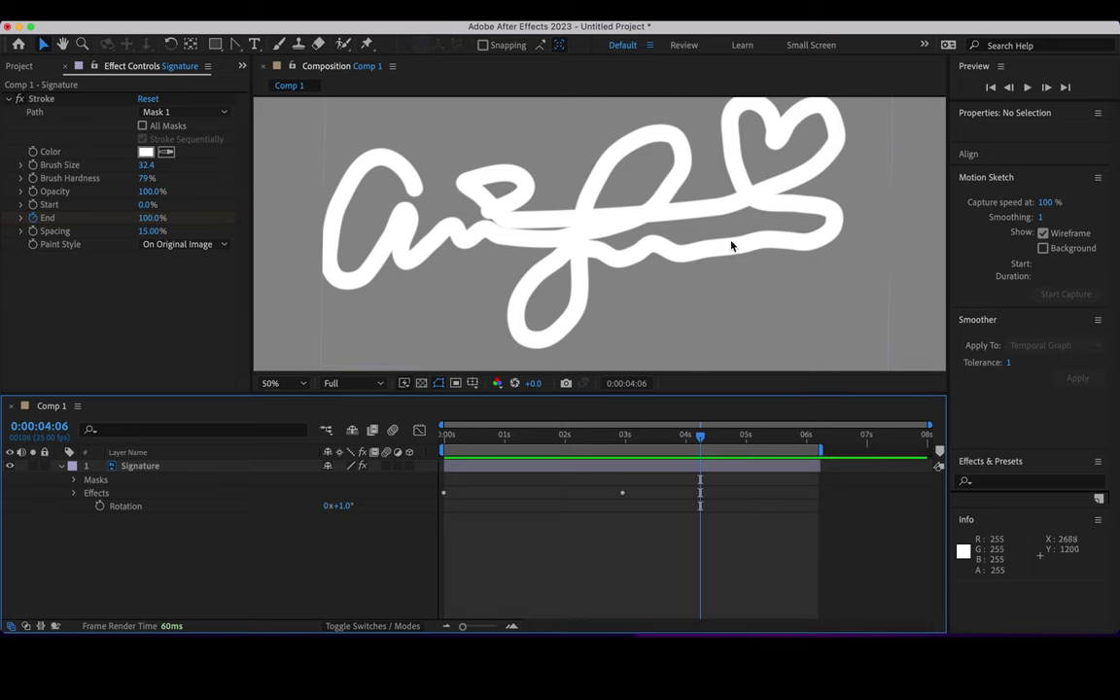
Step: Set the Stroke effect's Paint Style to Reveal Original Image and preview the reveal from the start of the timeline
{"action": "left_click", "coordinate": [178, 244]}
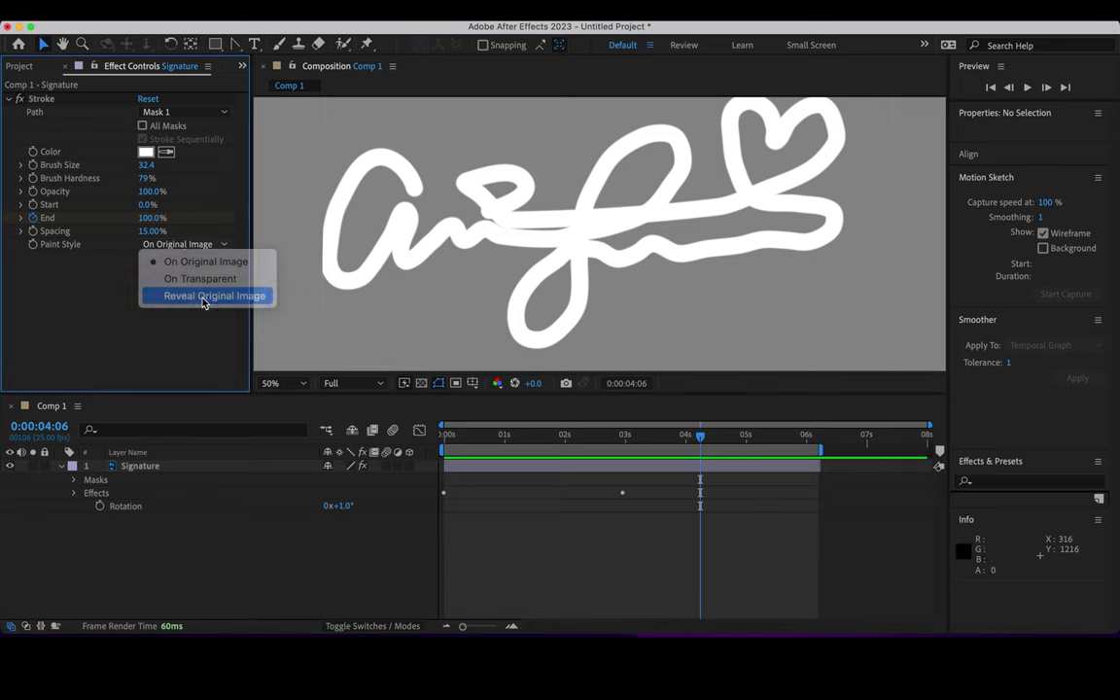
{"action": "left_click", "coordinate": [204, 295]}
{"action": "left_click", "coordinate": [356, 331]}
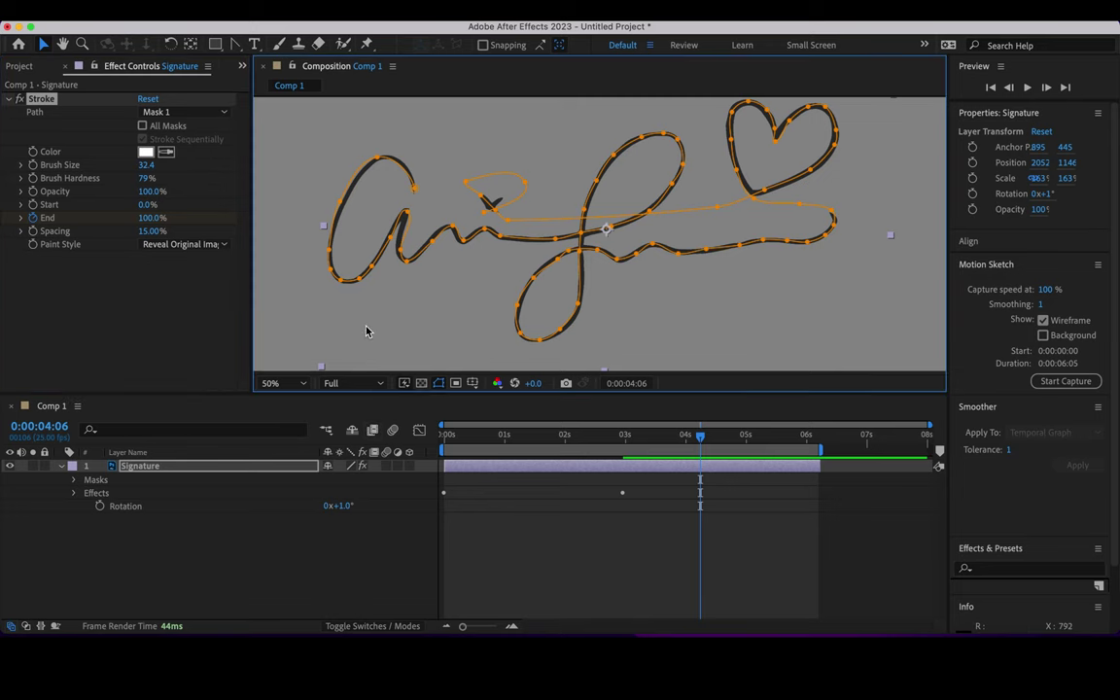
{"action": "left_click", "coordinate": [476, 520]}
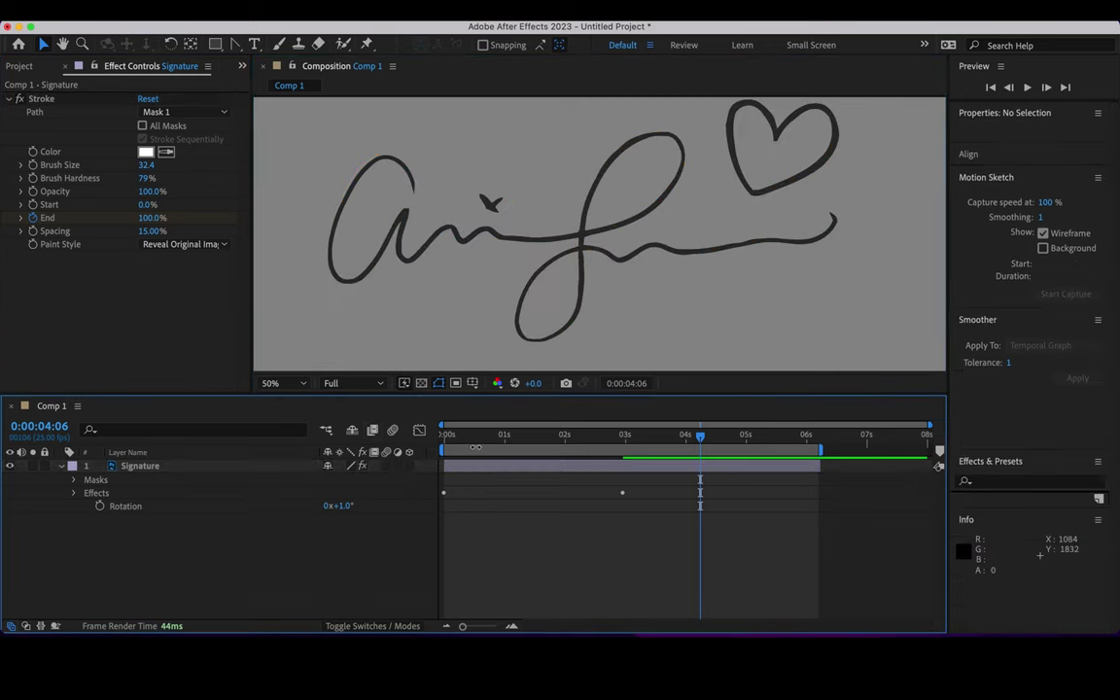
{"action": "left_click_drag", "start_coordinate": [475, 434], "coordinate": [342, 428]}
{"action": "key", "text": "space"}
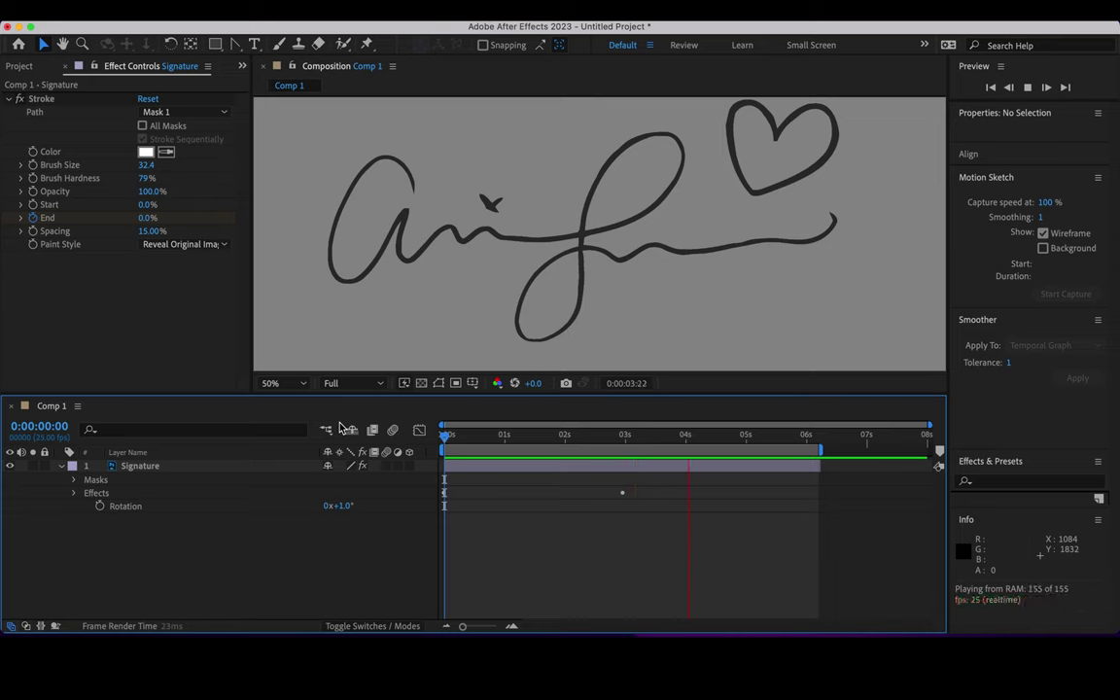
{"action": "key", "text": "space"}
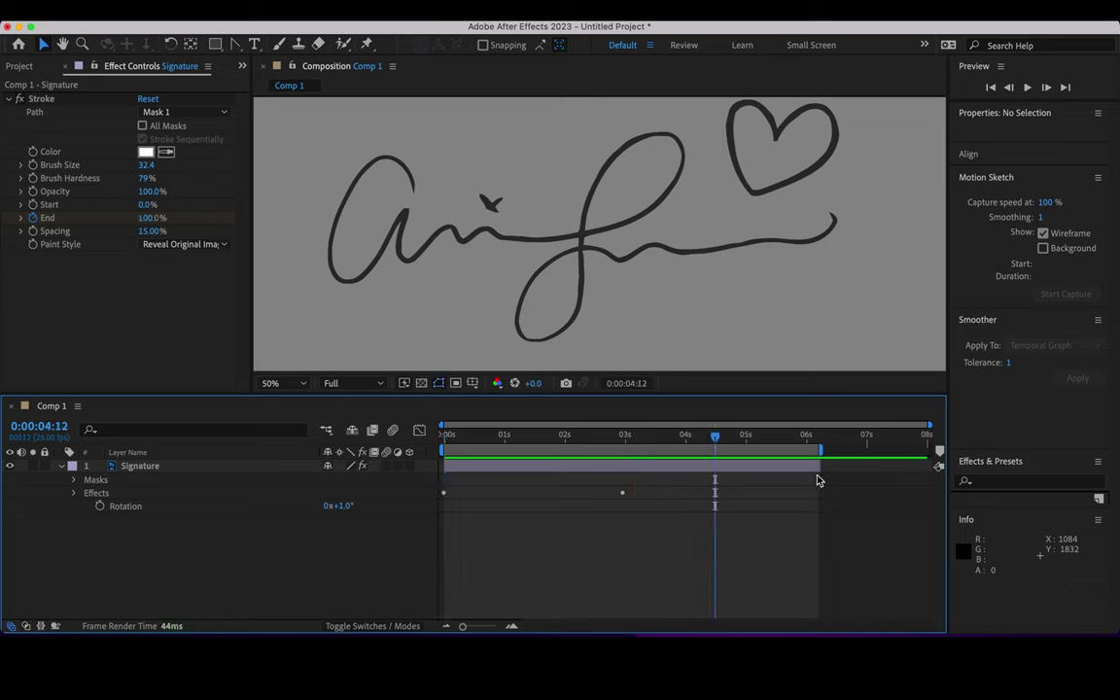
Step: Shorten the work area to end at 0:00:03:00 and preview it from the start
{"action": "left_click_drag", "start_coordinate": [824, 452], "coordinate": [631, 453]}
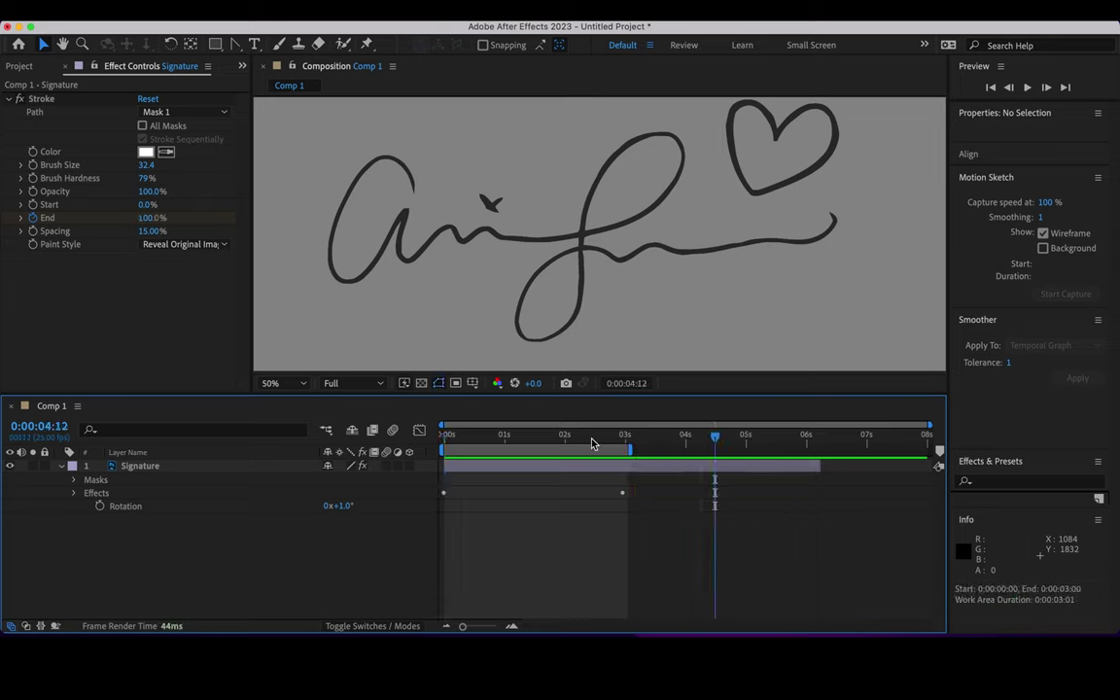
{"action": "key", "text": "Home"}
{"action": "key", "text": "space"}
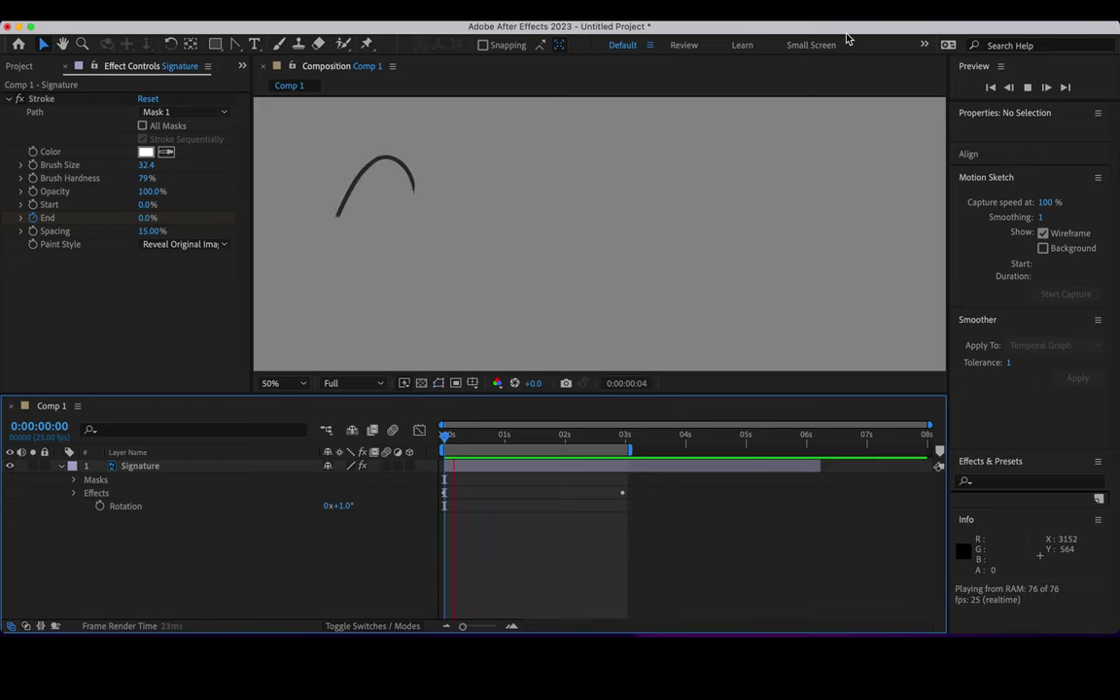
{"action": "key", "text": "space"}
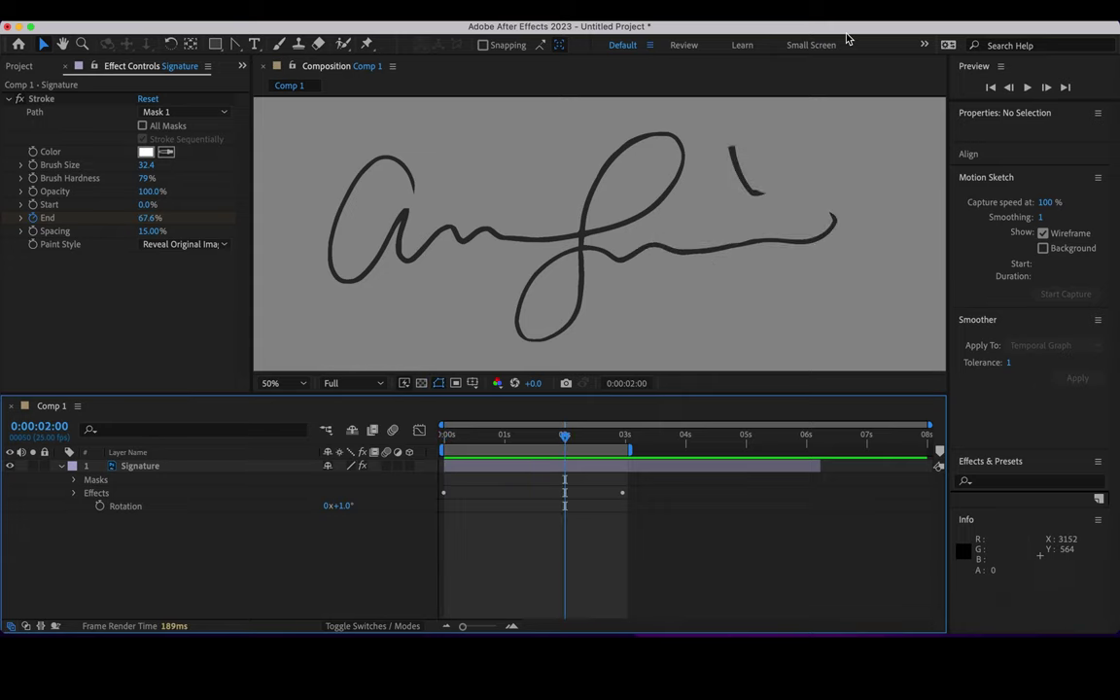
Step: Check the stroke crossing at 0:00:00:22 and reduce the Stroke effect's Brush Size to 14.6
{"action": "mouse_move", "coordinate": [503, 437]}
{"action": "left_mouse_down"}
{"action": "mouse_move", "coordinate": [487, 440]}
{"action": "mouse_move", "coordinate": [498, 440]}
{"action": "left_mouse_up"}
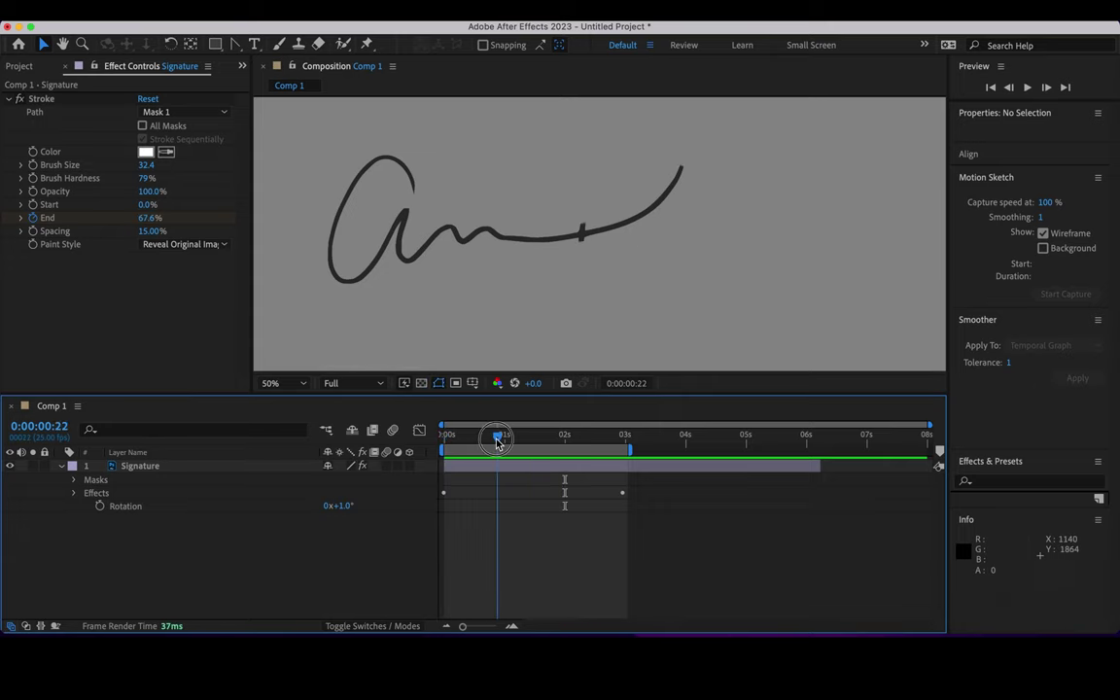
{"action": "left_click", "coordinate": [586, 235]}
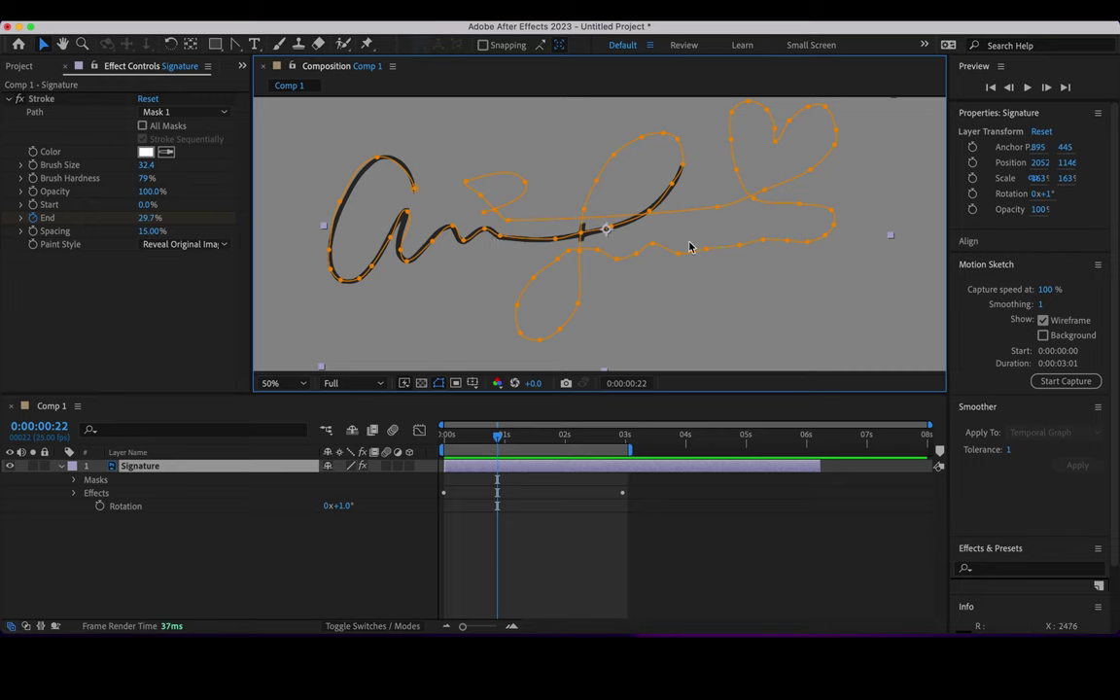
{"action": "left_click", "coordinate": [581, 235]}
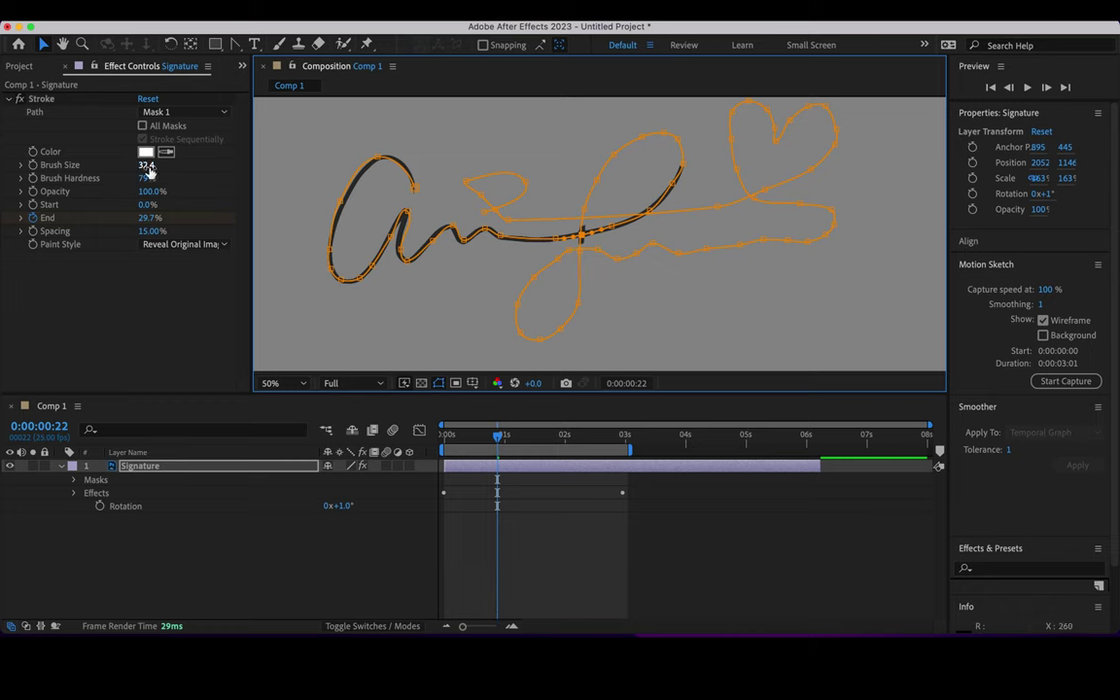
{"action": "left_click_drag", "start_coordinate": [148, 171], "coordinate": [11, 165]}
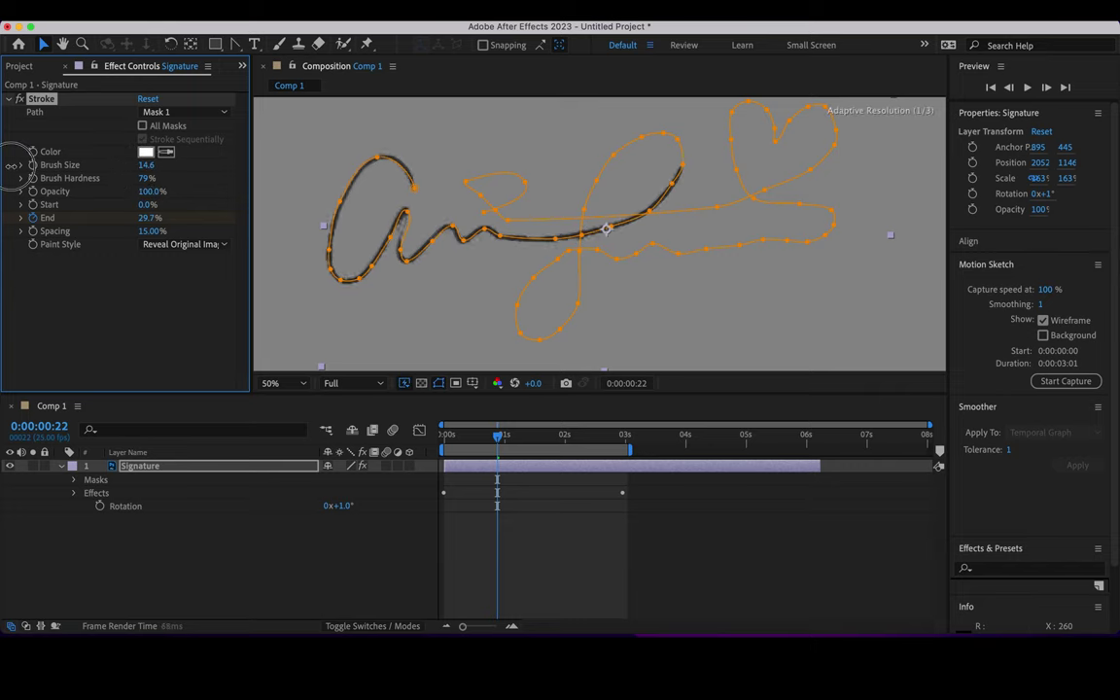
{"action": "left_click", "coordinate": [506, 281]}
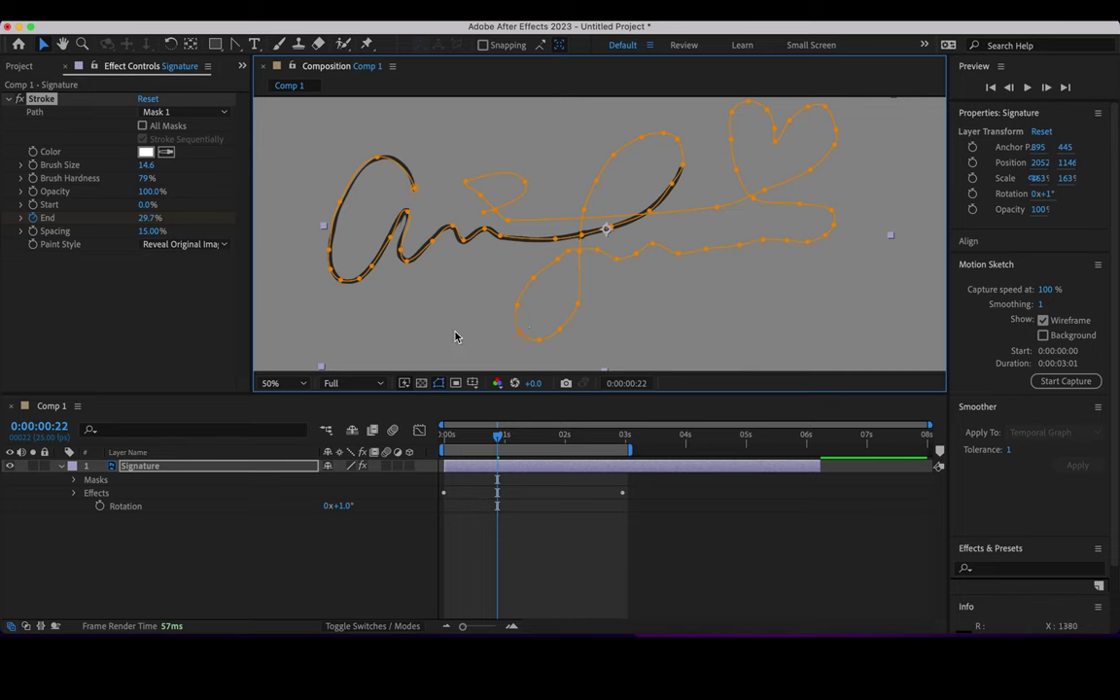
Step: Inspect how the narrower brush covers the signature's lines, deselect the layer and play the animation from 0:00:00:22
{"action": "left_click", "coordinate": [407, 223]}
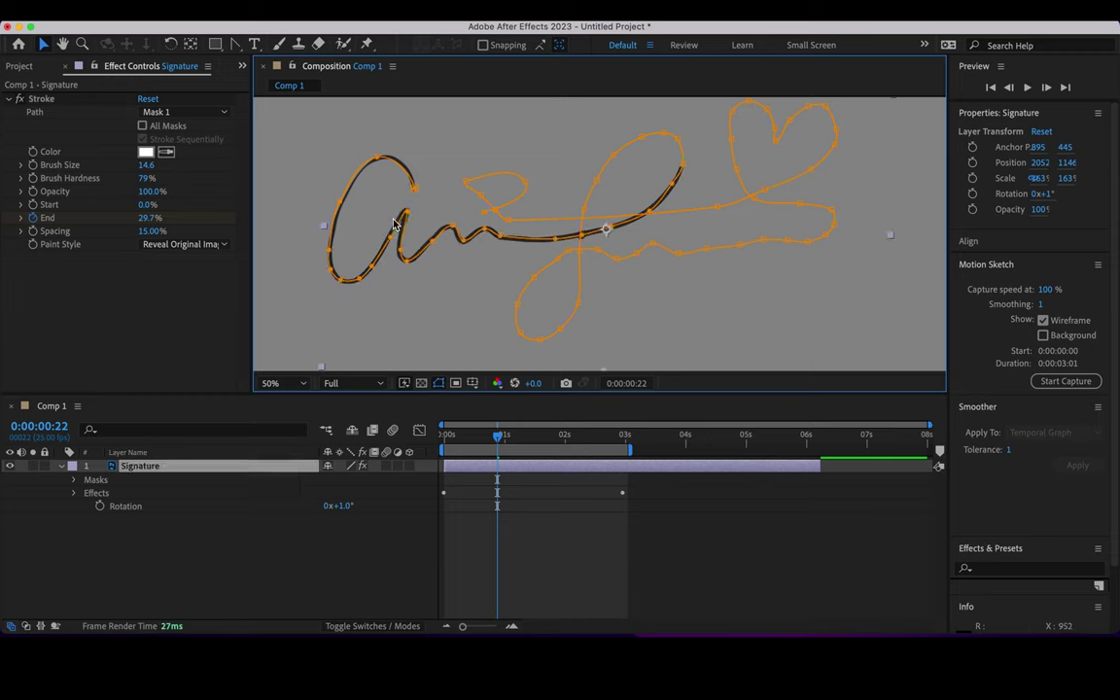
{"action": "left_click", "coordinate": [399, 251]}
{"action": "key", "text": "comma"}
{"action": "left_click", "coordinate": [497, 346]}
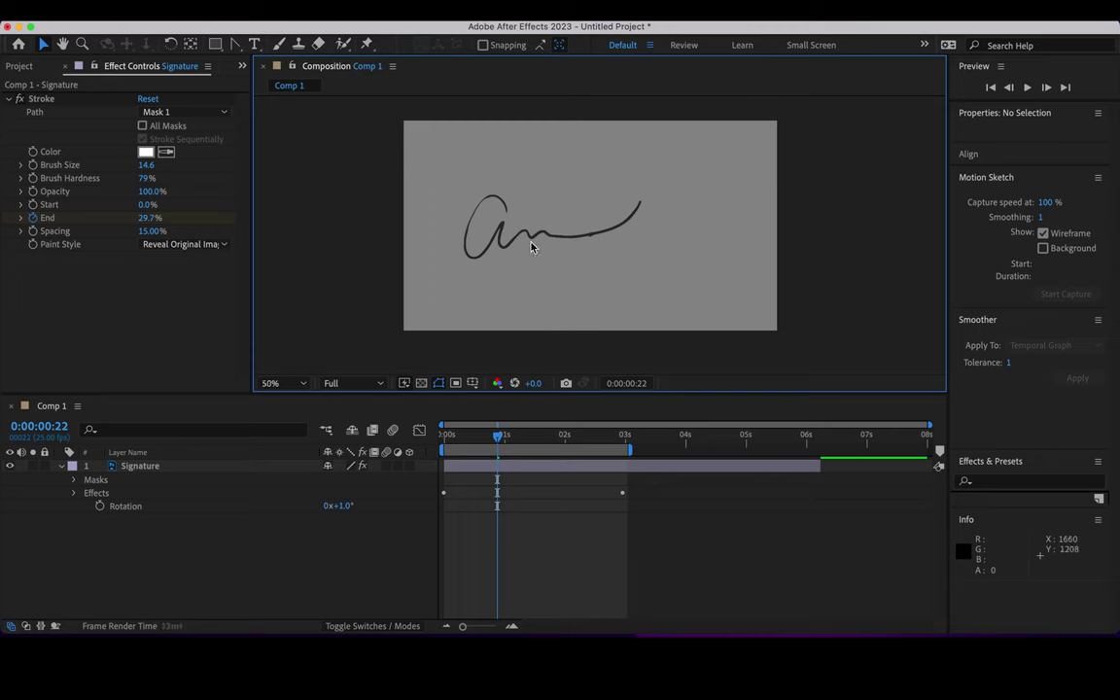
{"action": "key", "text": "period"}
{"action": "key", "text": "space"}
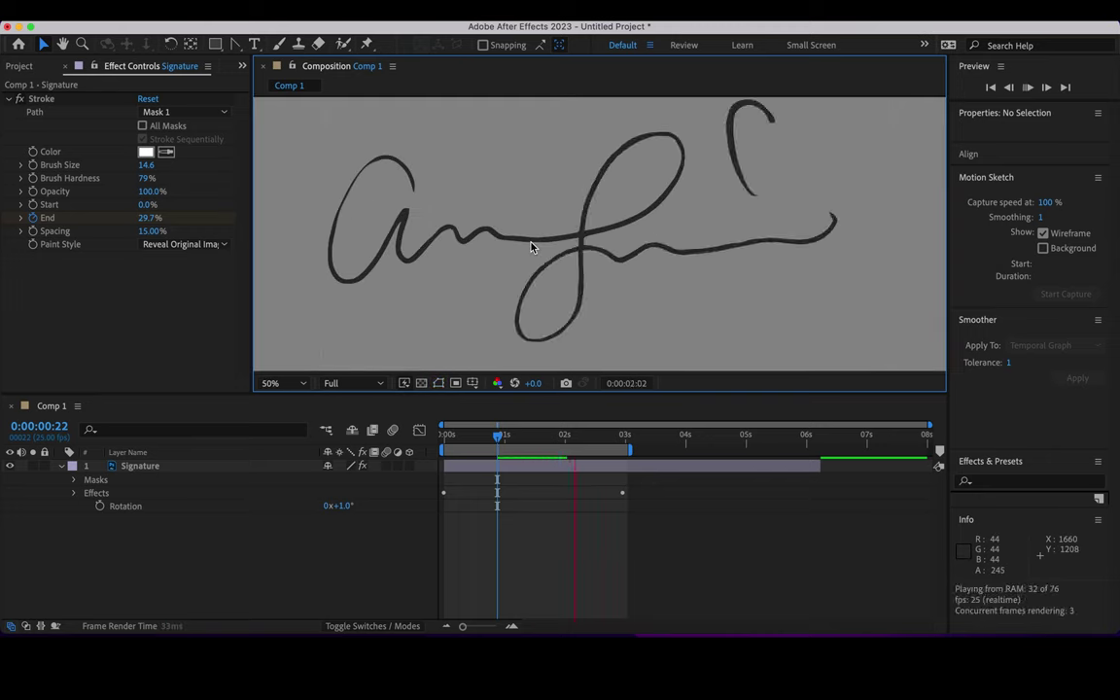
{"action": "key", "text": "space"}
Step: Scrub through the rest of the reveal and replay the signature animation from the start
{"action": "mouse_move", "coordinate": [578, 434]}
{"action": "left_mouse_down"}
{"action": "mouse_move", "coordinate": [637, 440]}
{"action": "mouse_move", "coordinate": [642, 454]}
{"action": "mouse_move", "coordinate": [455, 442]}
{"action": "mouse_move", "coordinate": [590, 453]}
{"action": "mouse_move", "coordinate": [630, 467]}
{"action": "left_mouse_up"}
{"action": "key", "text": "Home"}
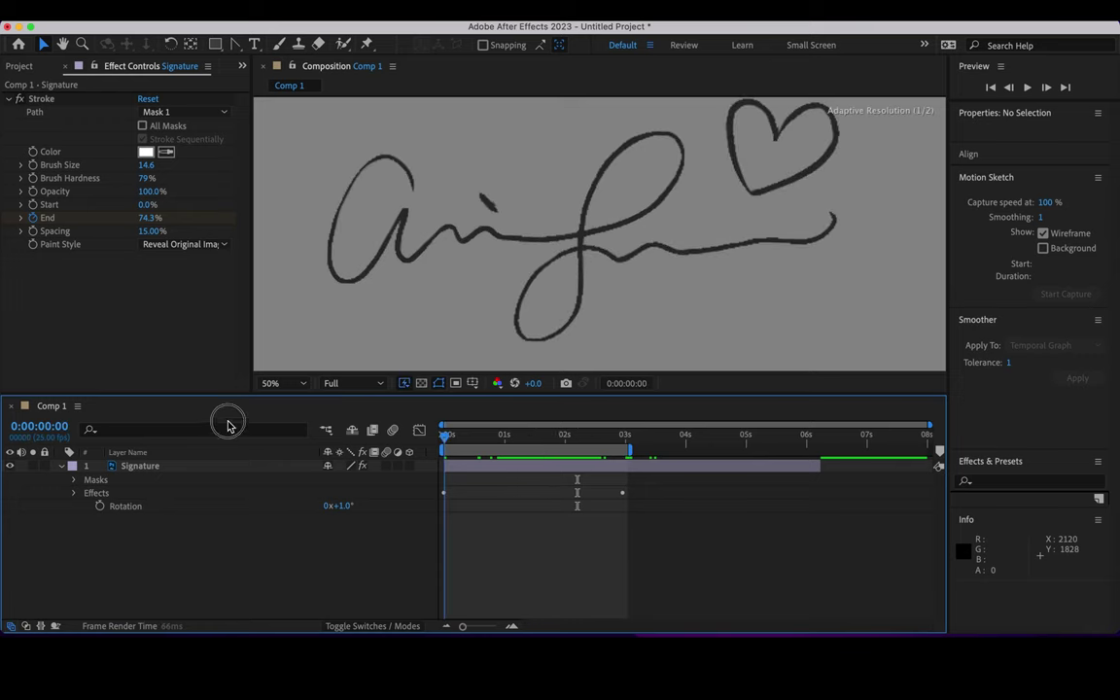
{"action": "key", "text": "space"}
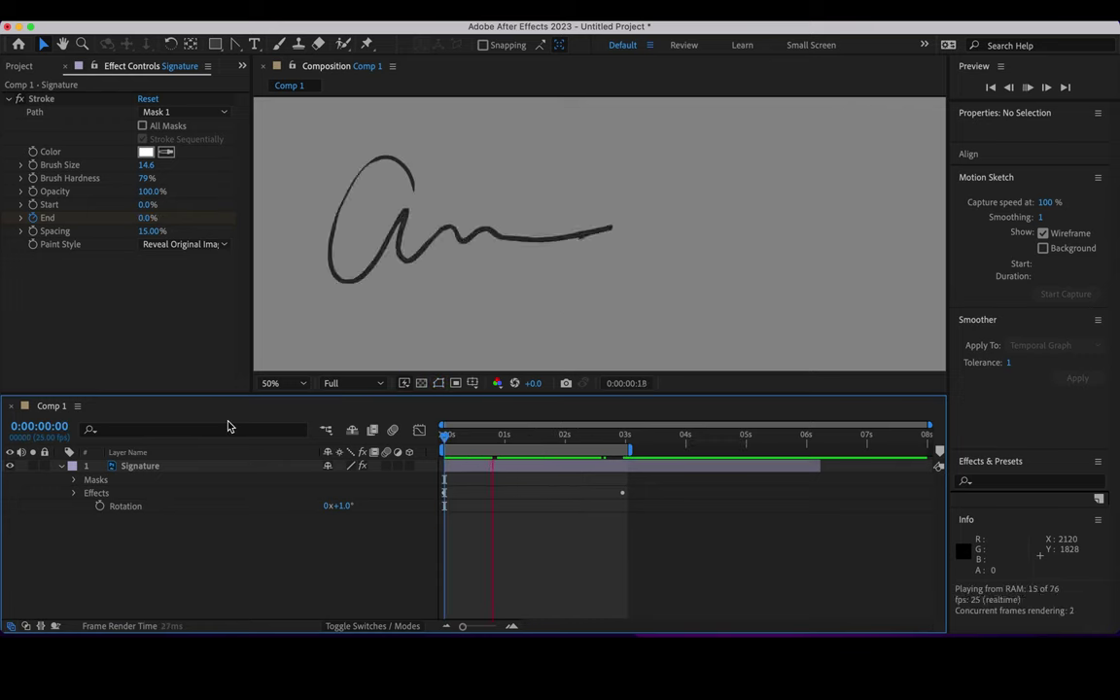
{"action": "key", "text": "space"}
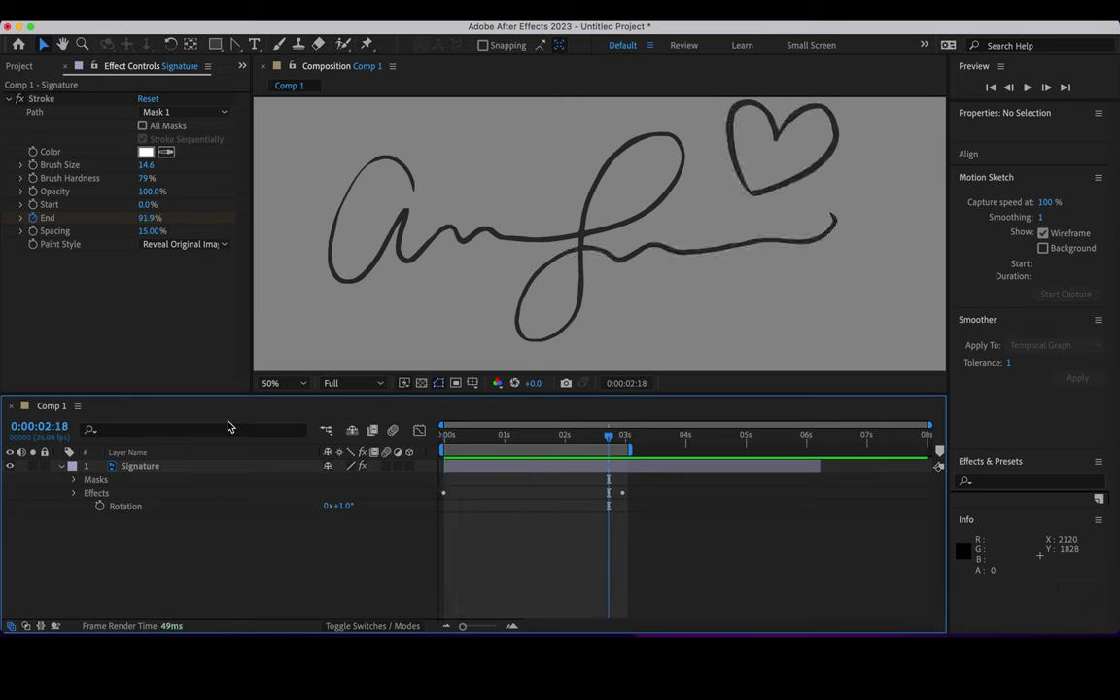